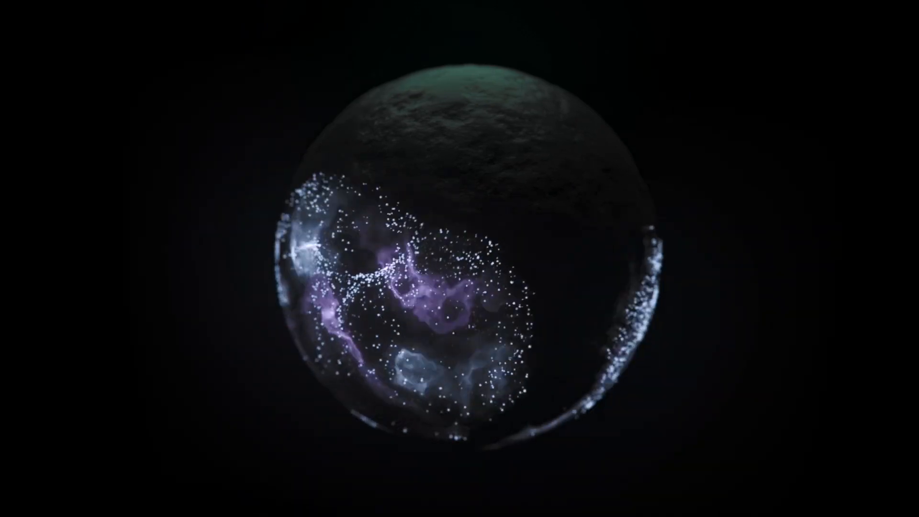
mouse_move(20, 474)
left_click(10, 508)
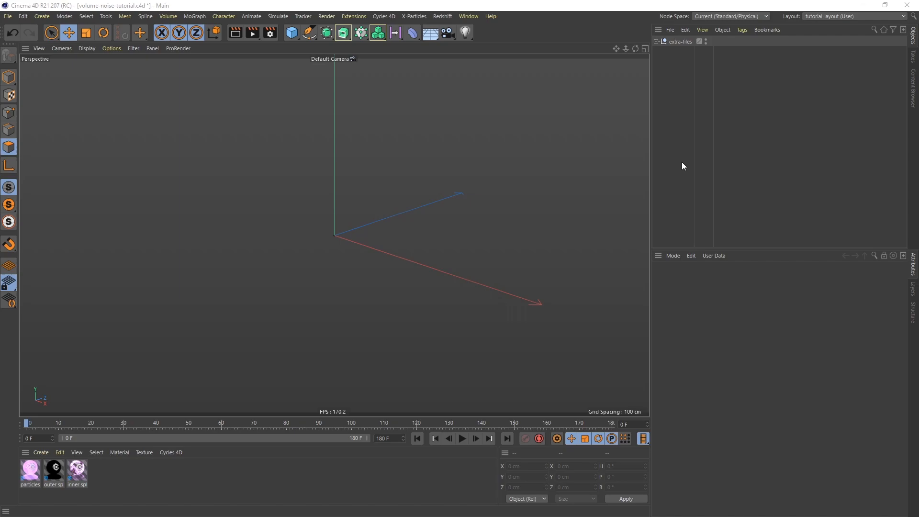
Add a sphere primitive to the scene and rename it Sphere inner.
left_click_drag(295, 36, 490, 63)
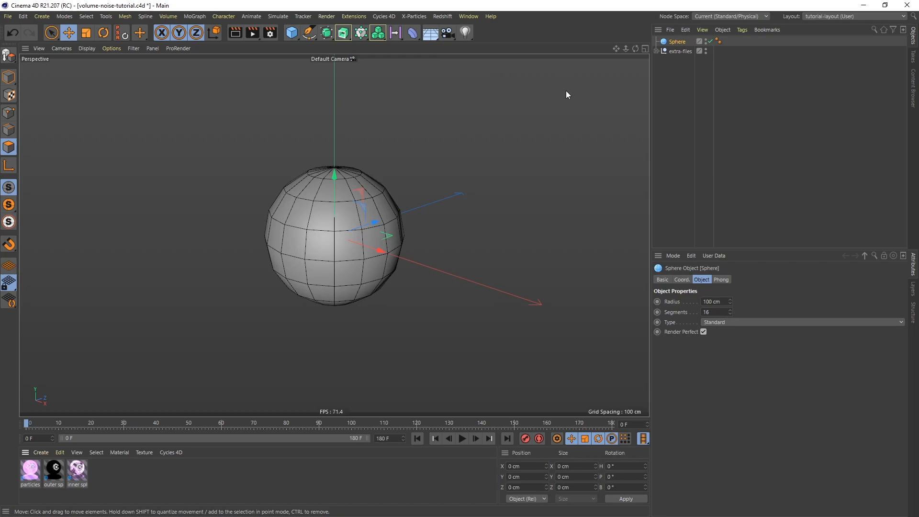
double_click(679, 42)
left_click(691, 43)
type("inner")
key("Return")
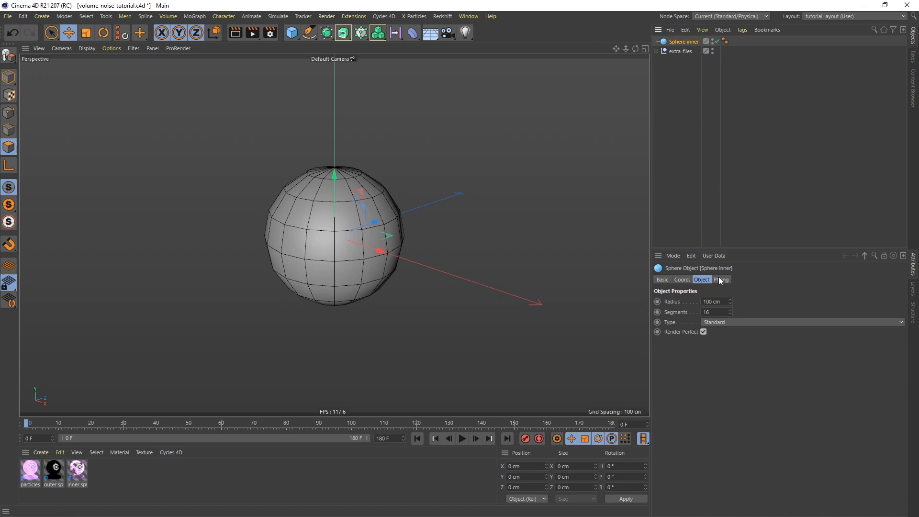
Set the inner sphere's segments to 64 and its type to Icosahedron.
left_click(718, 311)
key("Return")
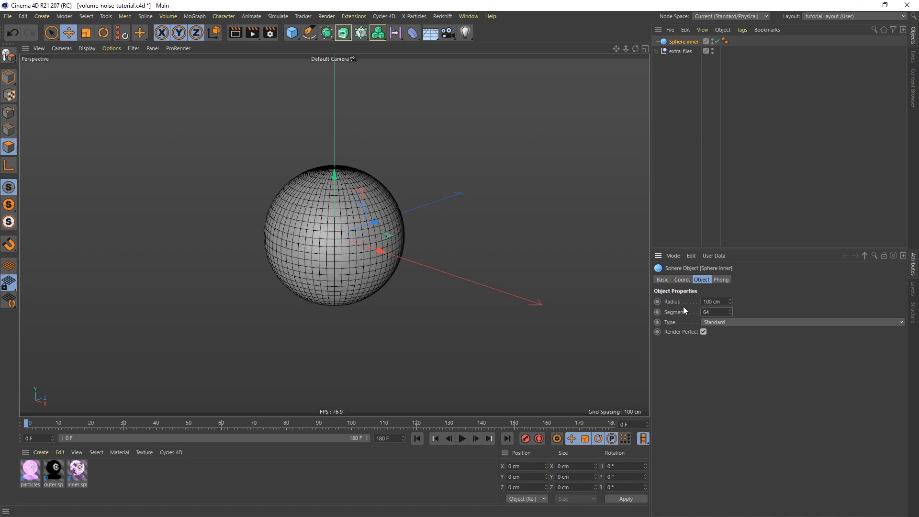
left_click(729, 324)
left_click(728, 374)
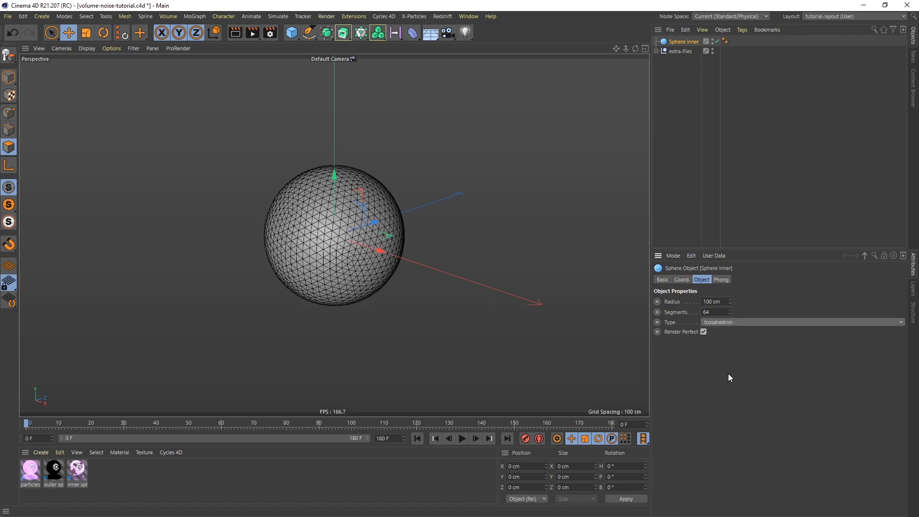
Duplicate the inner sphere and rename the copy Sphere outer.
left_click_drag(681, 42, 682, 37, "ctrl")
double_click(696, 42)
left_click(704, 42)
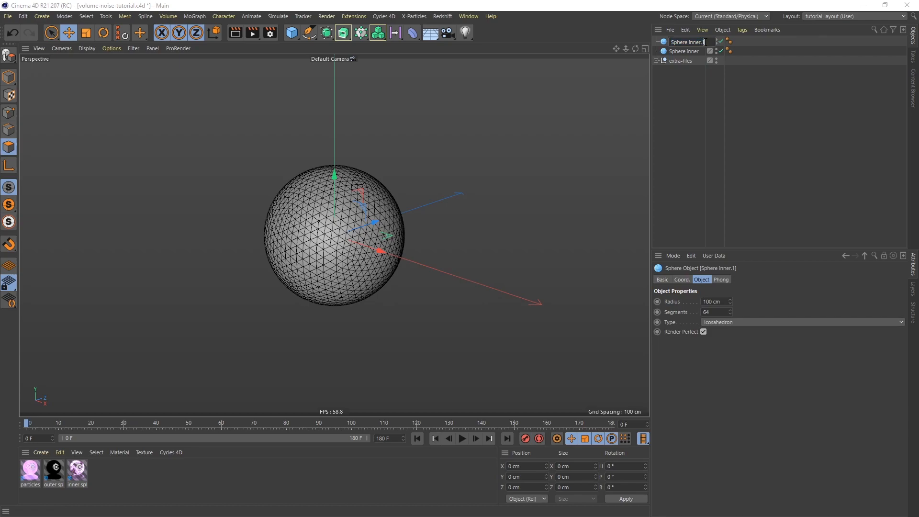
key("BackSpace")
key("BackSpace")
key("BackSpace")
key("BackSpace")
key("BackSpace")
type("outer")
key("Return")
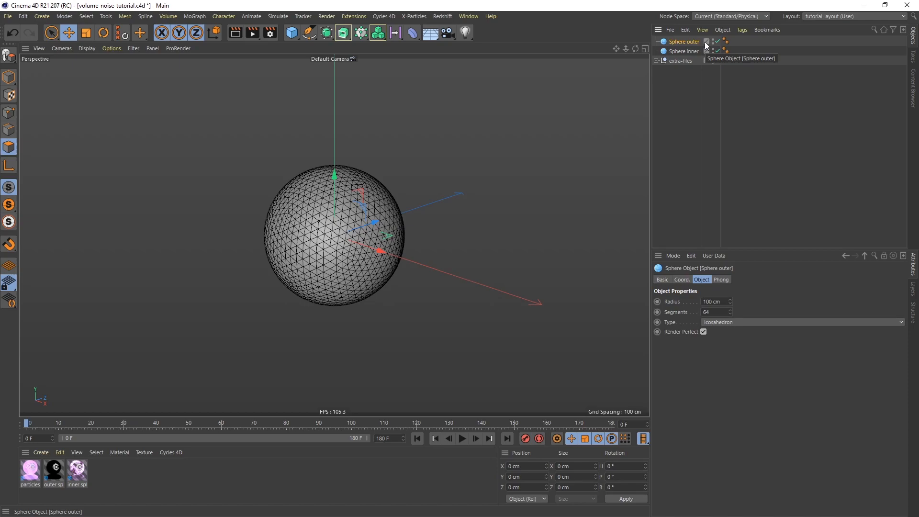
Give the outer sphere a 101 cm radius and 128 segments, and convert it to an editable polygon object.
left_click(711, 302)
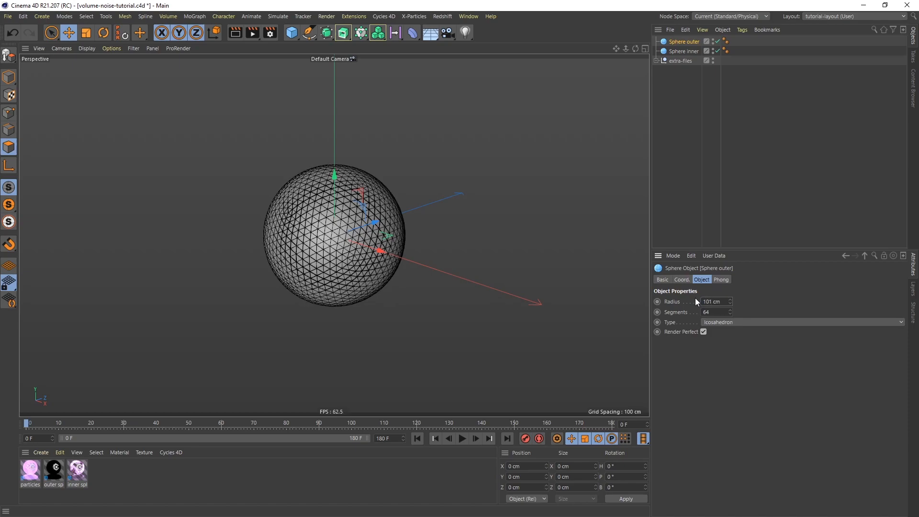
left_click_drag(716, 313, 685, 306)
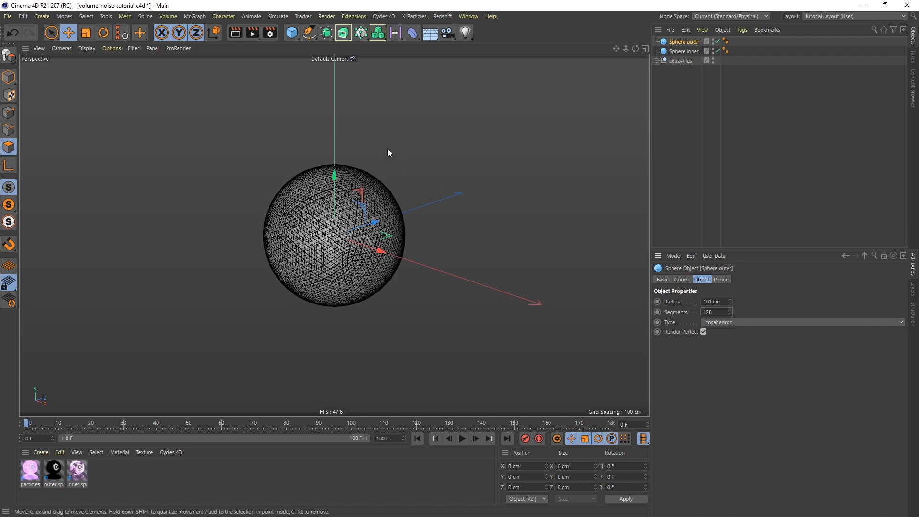
left_click(10, 55)
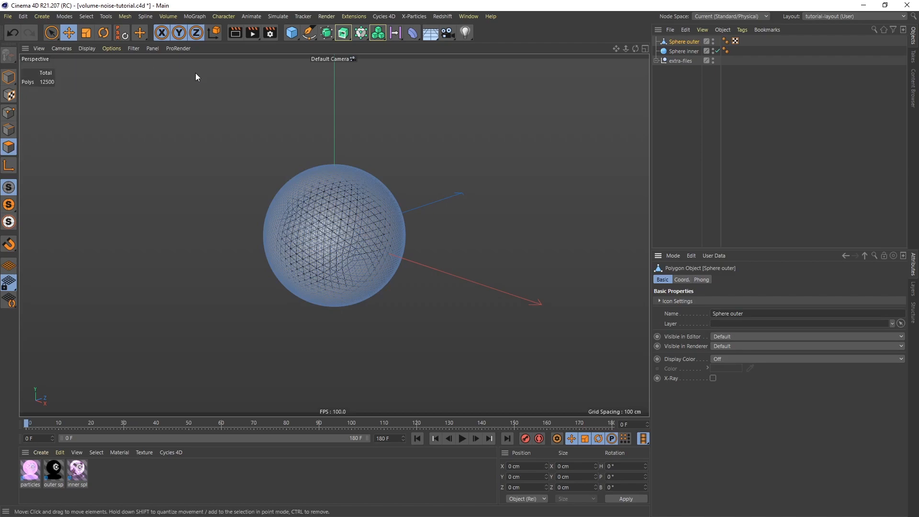
Disable the inner sphere and reorder the hierarchy so both spheres sit below the extra-files object.
left_click(717, 50)
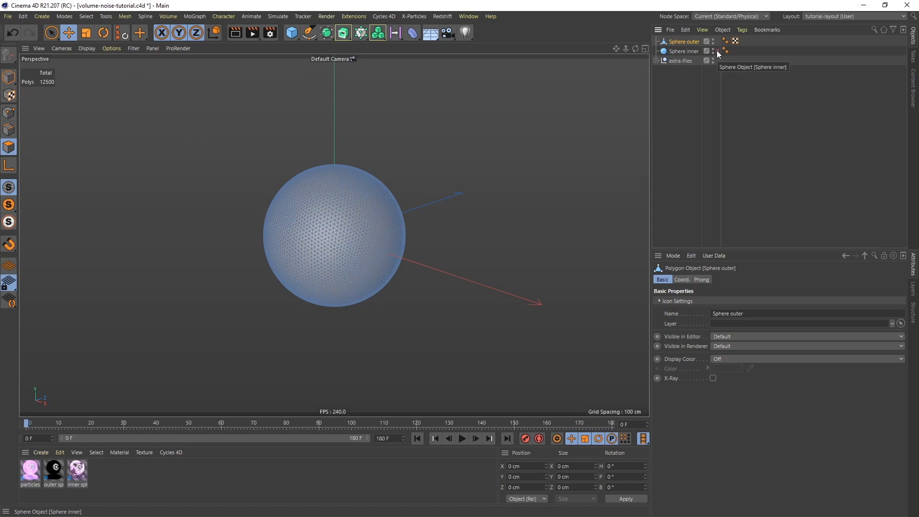
left_click(679, 51)
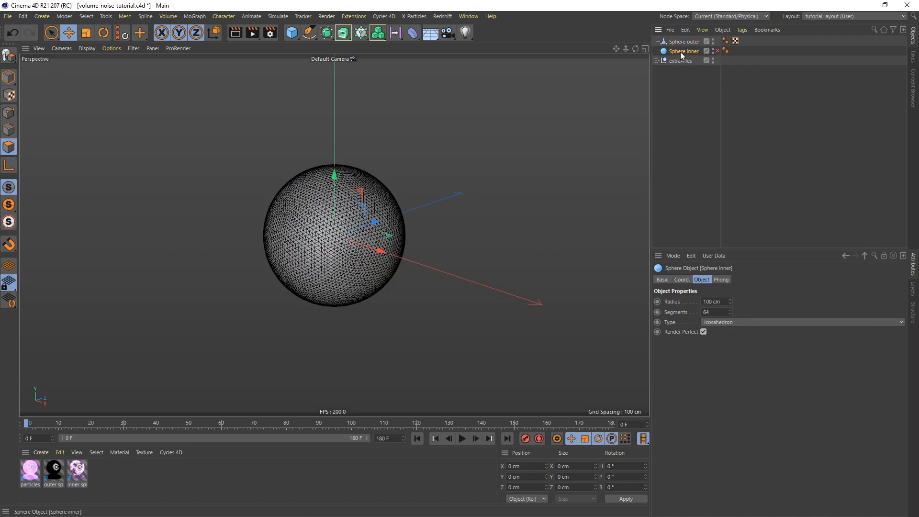
left_click_drag(681, 77, 677, 57)
left_click(675, 42)
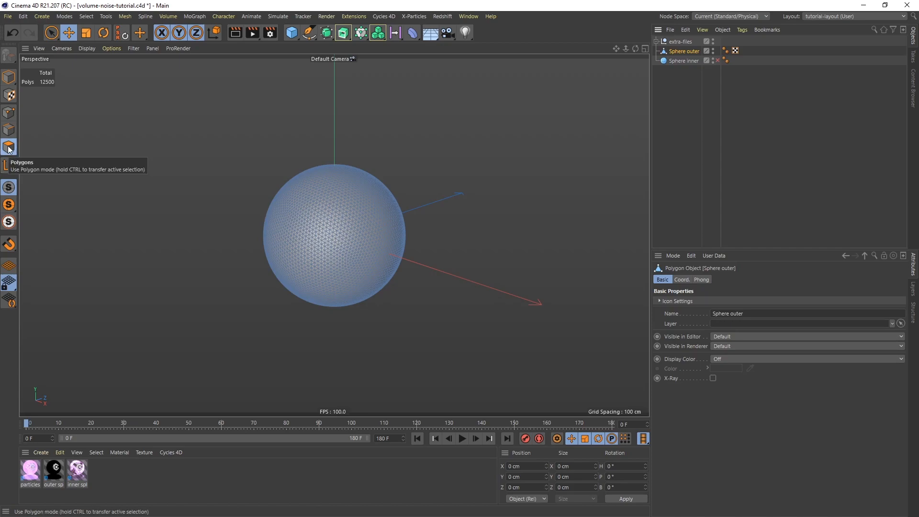
Create a vertex map on the outer sphere with a vertex weight of 0% and name it texture driver.
left_click(86, 17)
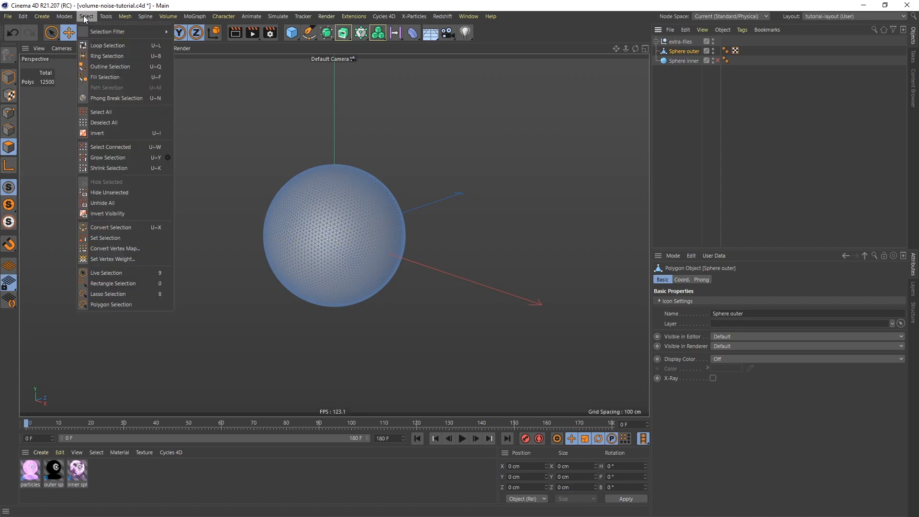
left_click(123, 259)
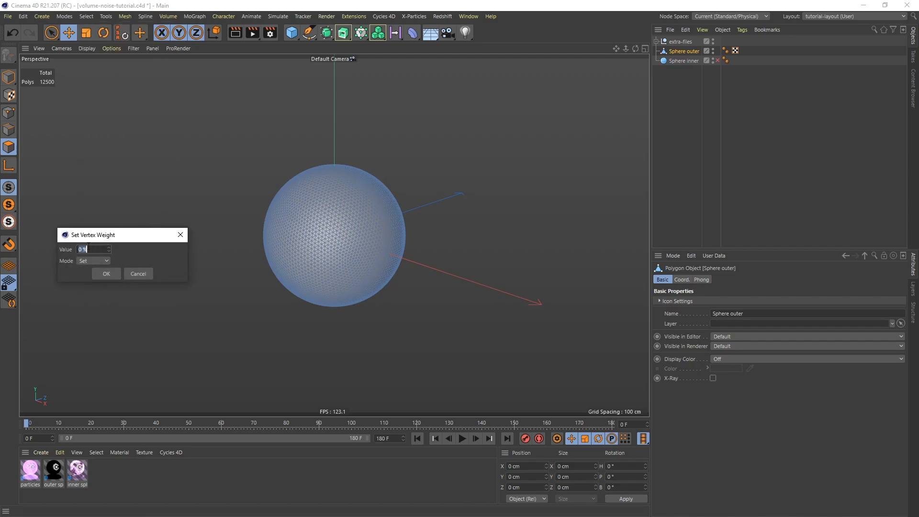
left_click(107, 274)
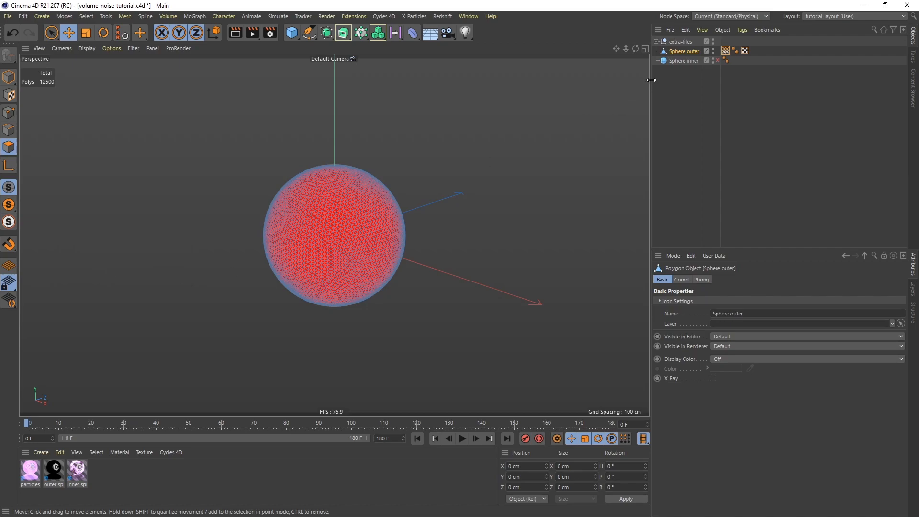
left_click_drag(723, 305, 665, 292)
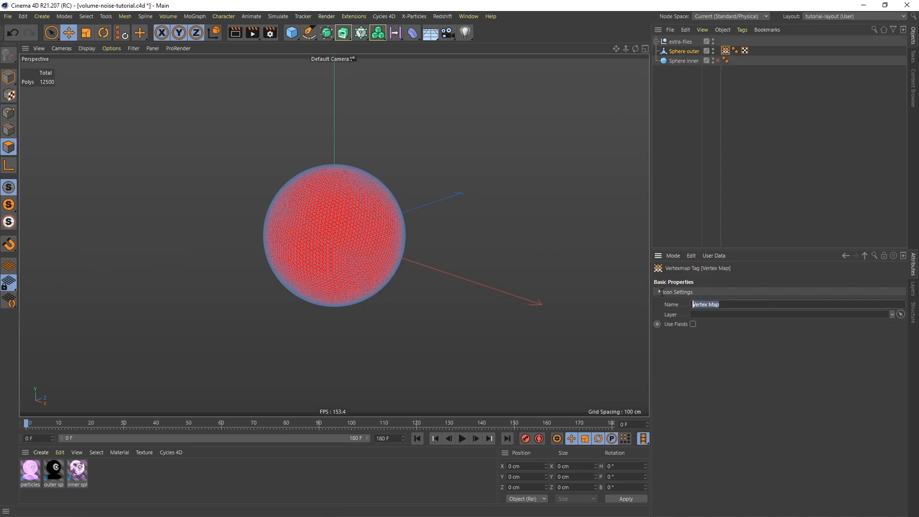
type("texture driver")
key("Return")
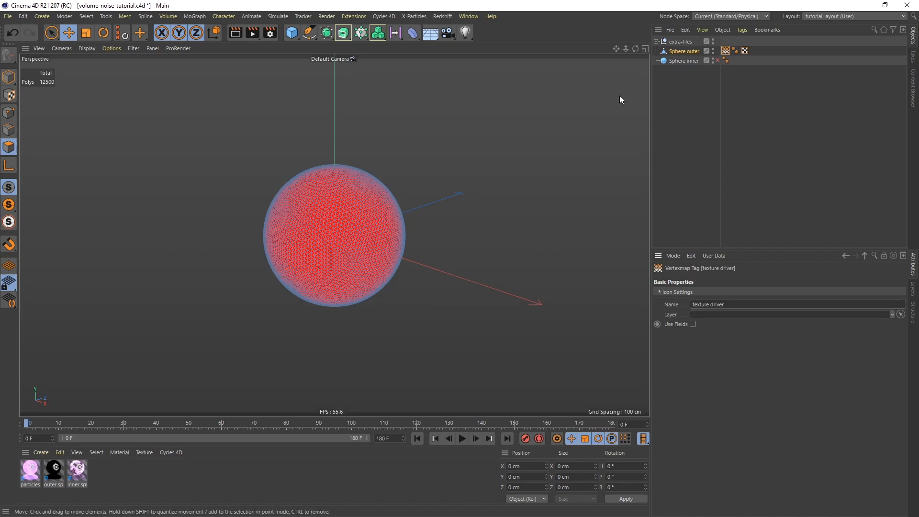
Add an X-Particles xpSystem and place it below the spheres in the object hierarchy.
left_click(415, 15)
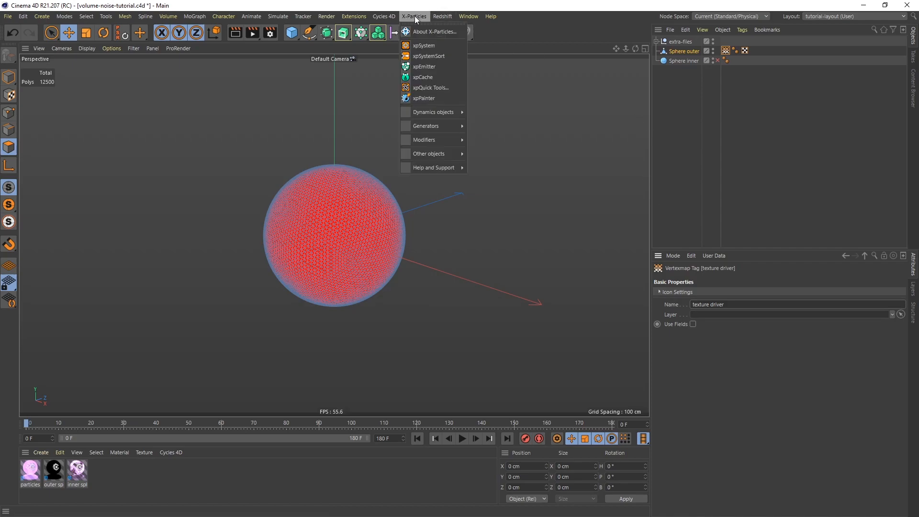
left_click(430, 47)
left_click_drag(684, 44, 687, 183)
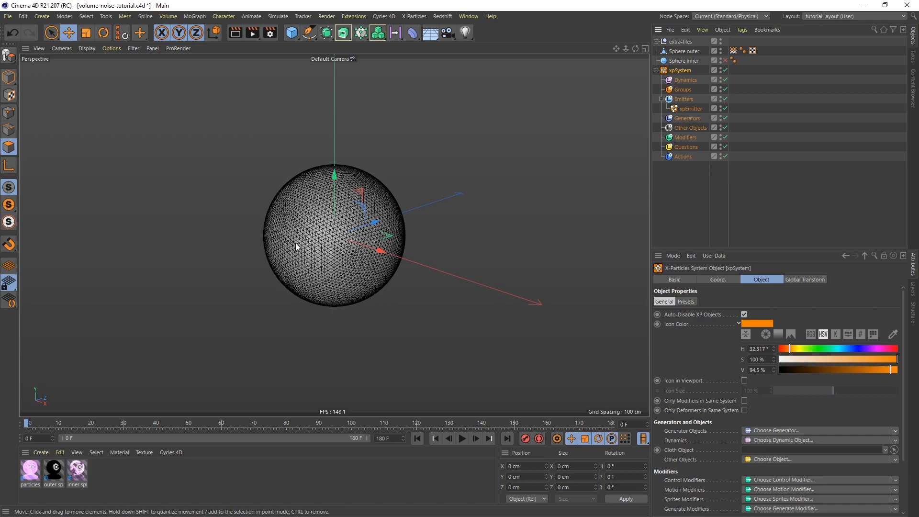
Create a new standard material named noise mat and apply it to the outer sphere.
double_click(121, 471)
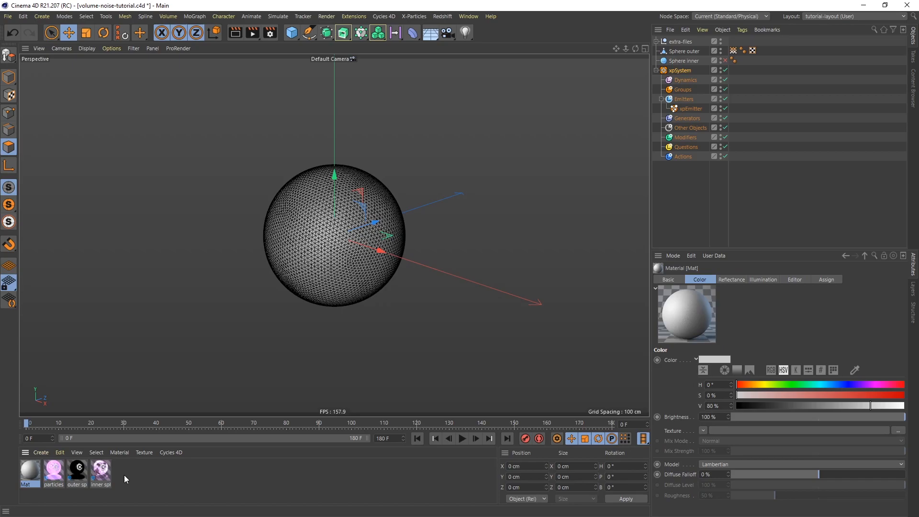
double_click(26, 485)
type("noise mat")
key("Return")
left_click_drag(26, 486, 307, 261)
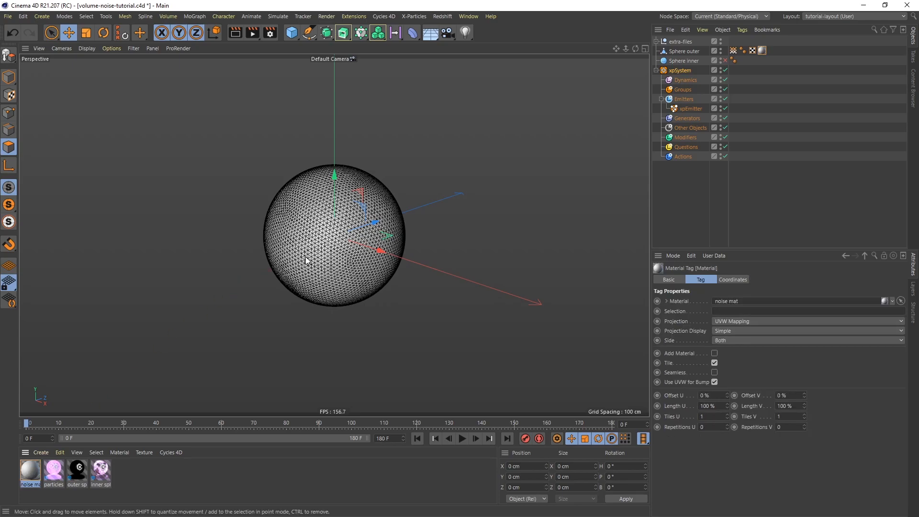
Switch the viewport to Gouraud Shading without lines and turn off its display of materials.
key("n")
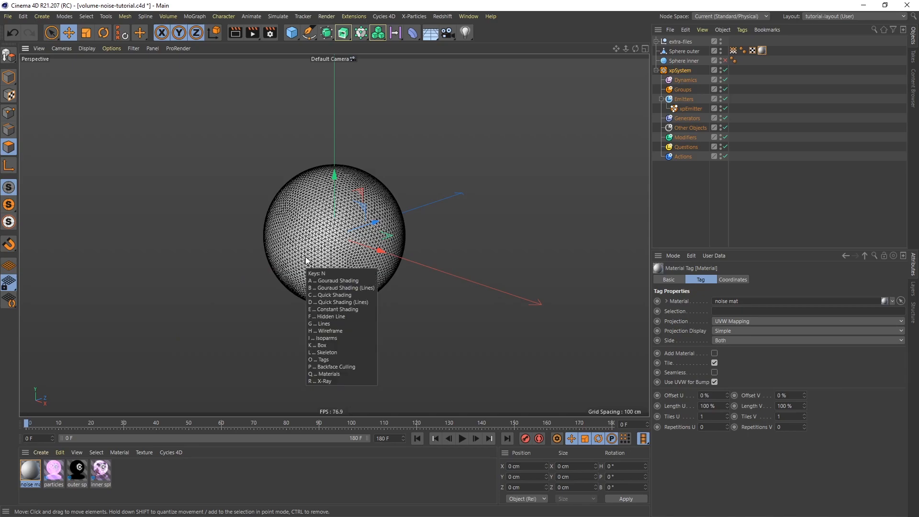
key("a")
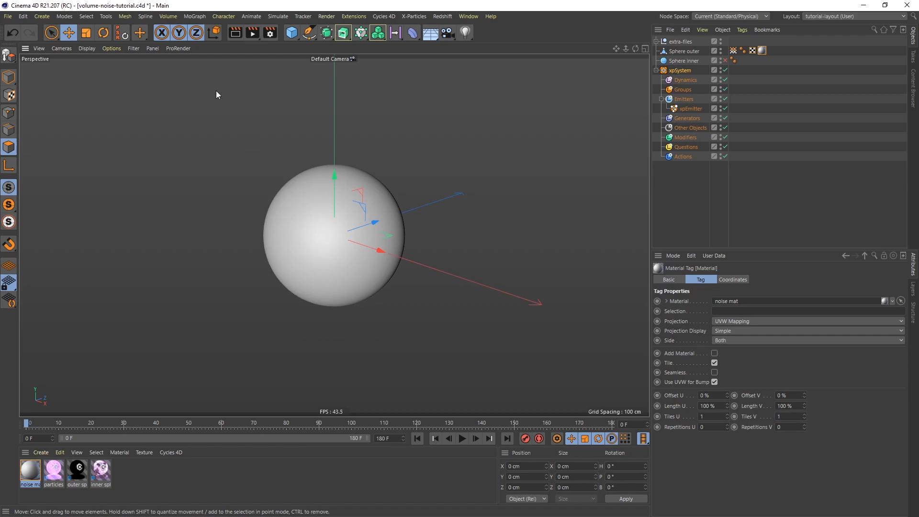
left_click(119, 48)
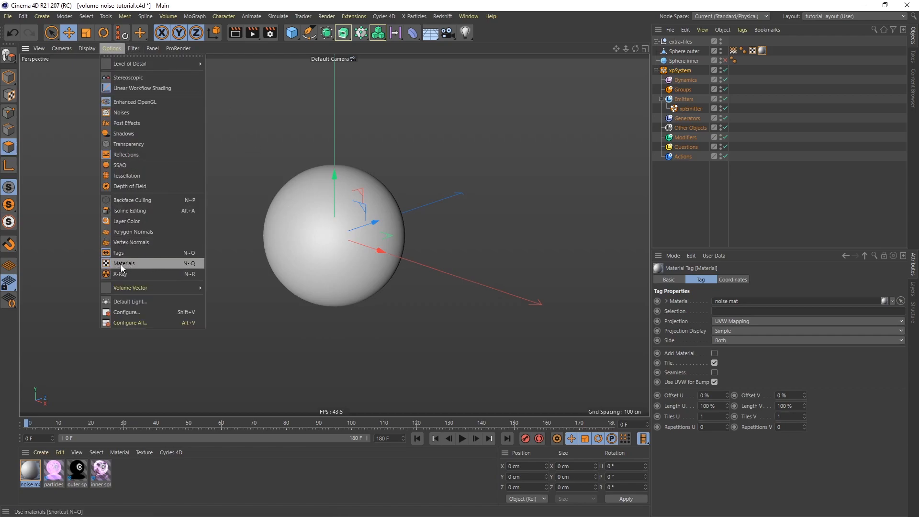
left_click(174, 263)
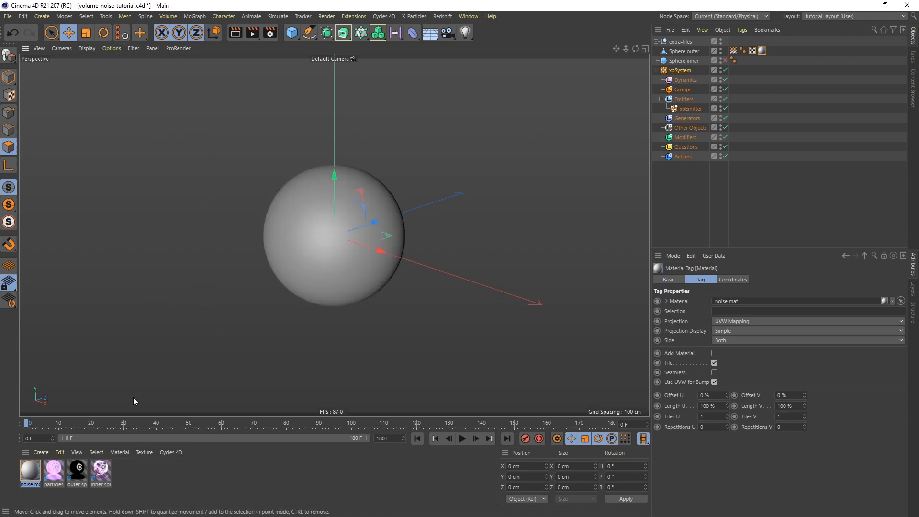
Disable reflectance in the noise mat material and load a Noise shader as its color texture.
double_click(35, 474)
left_click_drag(530, 95, 509, 95)
left_click(478, 235)
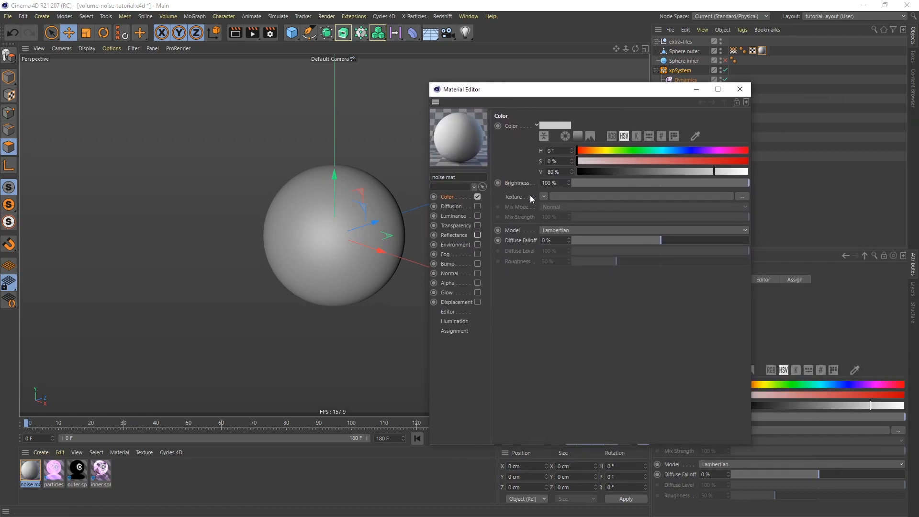
left_click(544, 196)
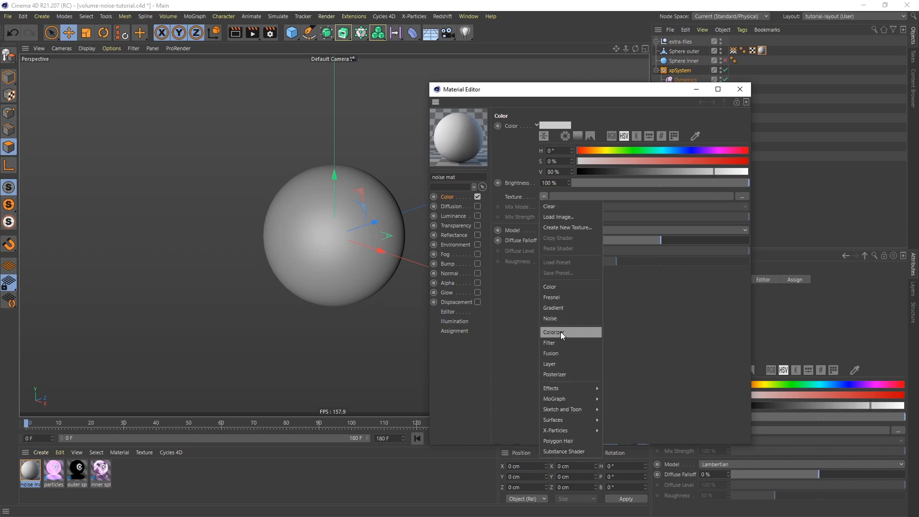
left_click(561, 319)
Turn the viewport's display of materials on, keeping the material's settings clear of the sphere.
left_click_drag(534, 96, 627, 97)
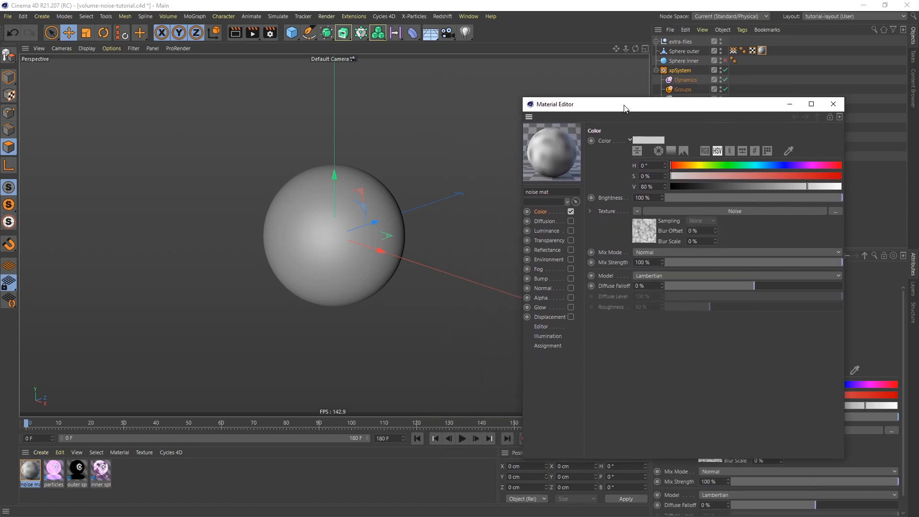
left_click(118, 49)
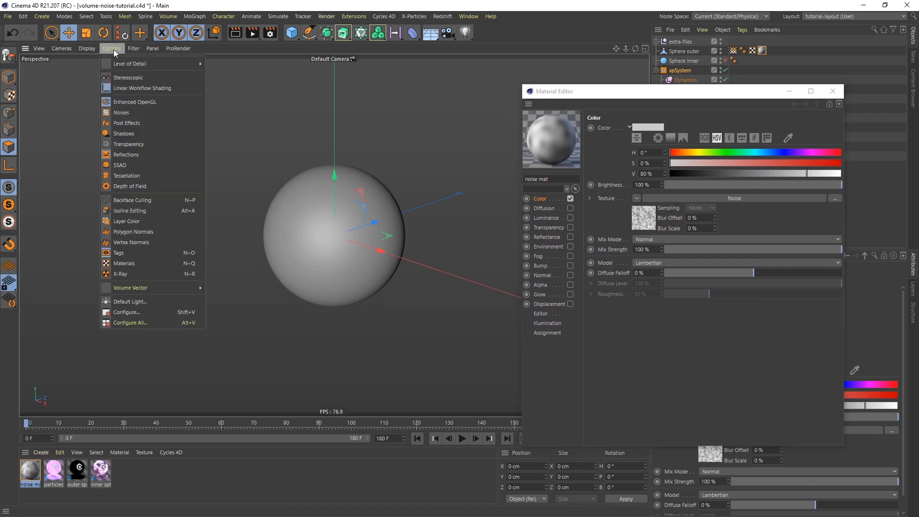
left_click(147, 262)
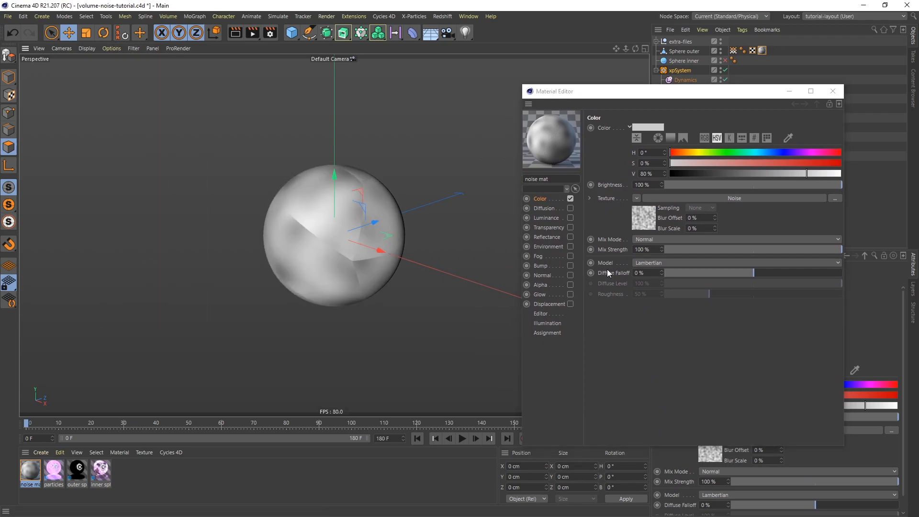
Open the Noise shader's settings and set the projection of the outer sphere's material tag to Frontal.
left_click(736, 198)
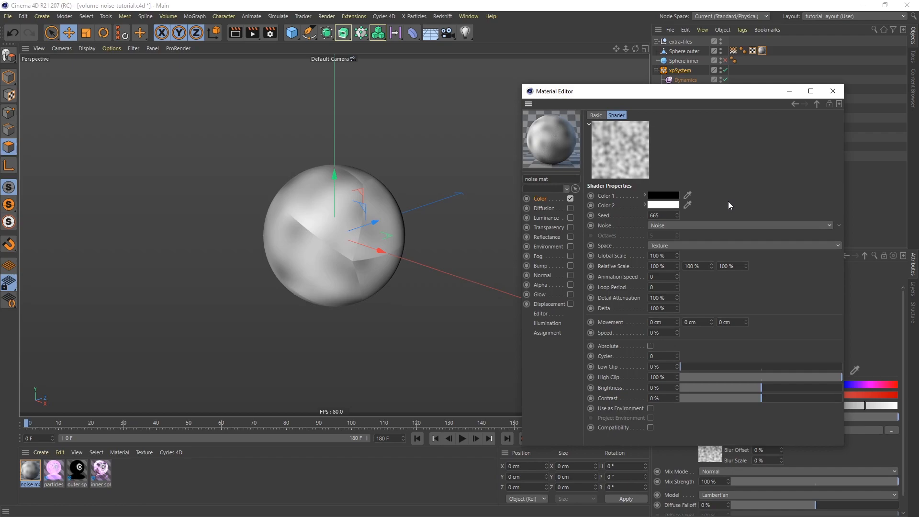
left_click_drag(702, 97, 465, 281)
left_click(761, 51)
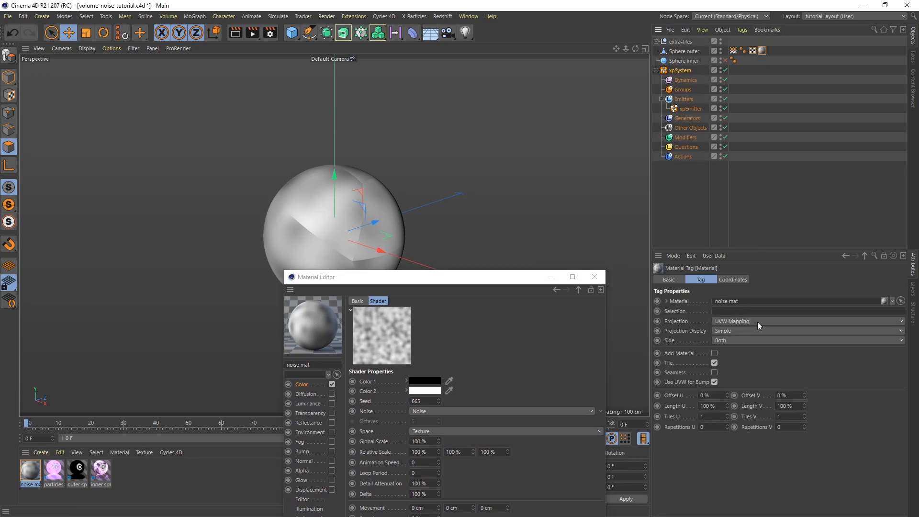
left_click(758, 321)
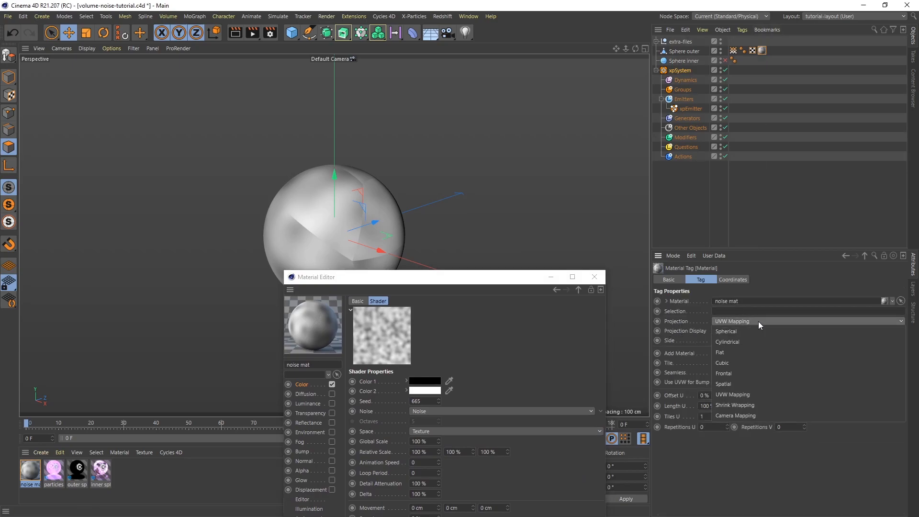
left_click(734, 377)
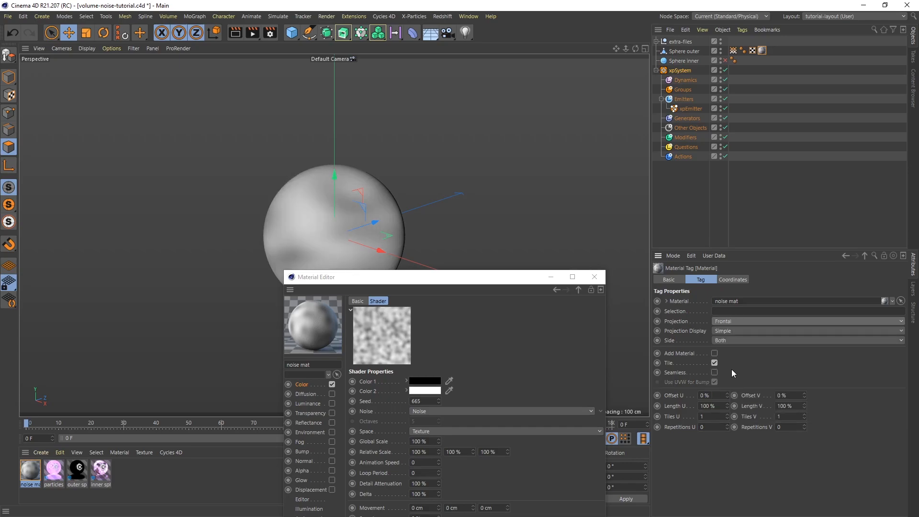
Set the outer sphere's noise material tag to Flat projection with Seamless enabled, keeping the material's settings clear of the sphere.
left_click(738, 322)
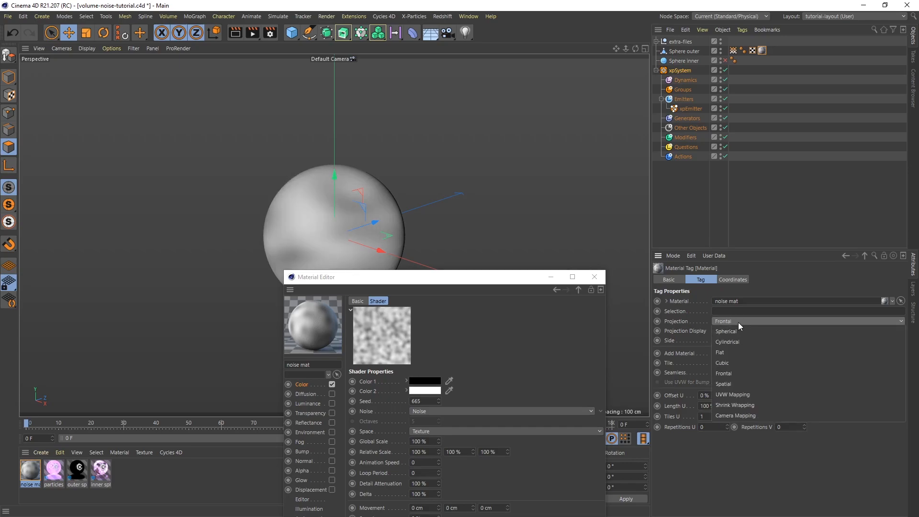
left_click(720, 355)
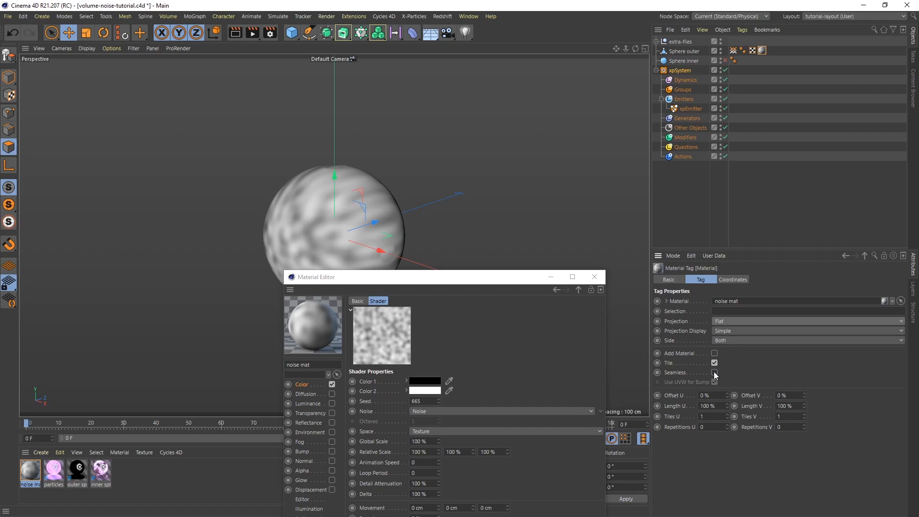
left_click_drag(465, 277, 669, 111)
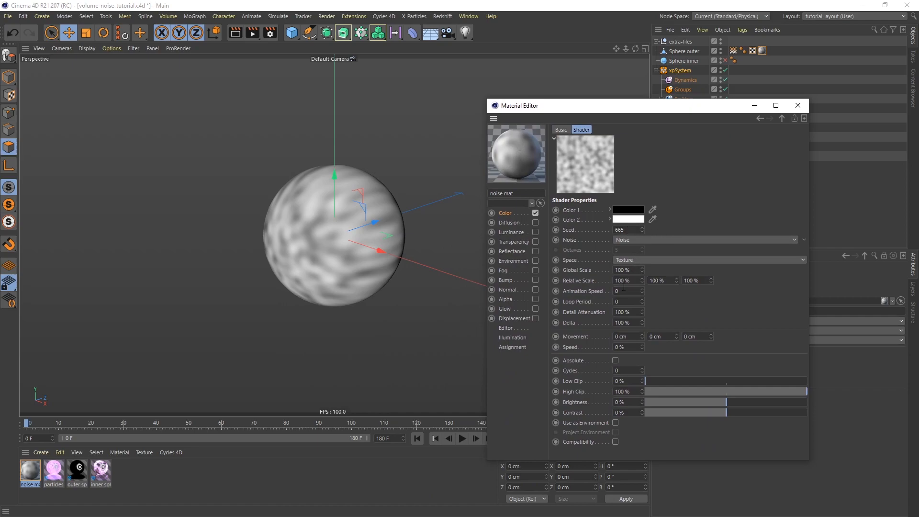
Set the Noise shader's global scale to 600%.
left_click(615, 270)
type("600")
key("Return")
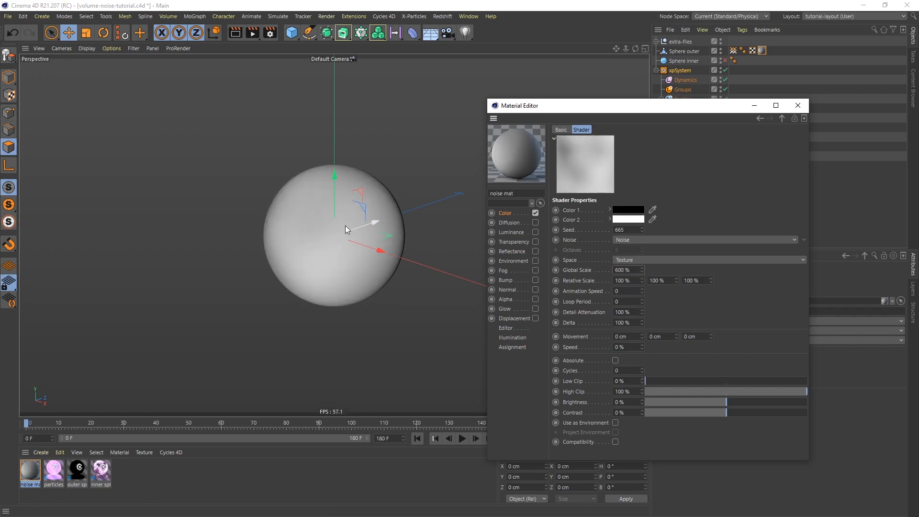
Set the Noise shader's low clip to 30%, high clip to 91% and contrast to 50%, checking the pattern around the sphere.
left_click_drag(325, 222, 260, 258, "alt")
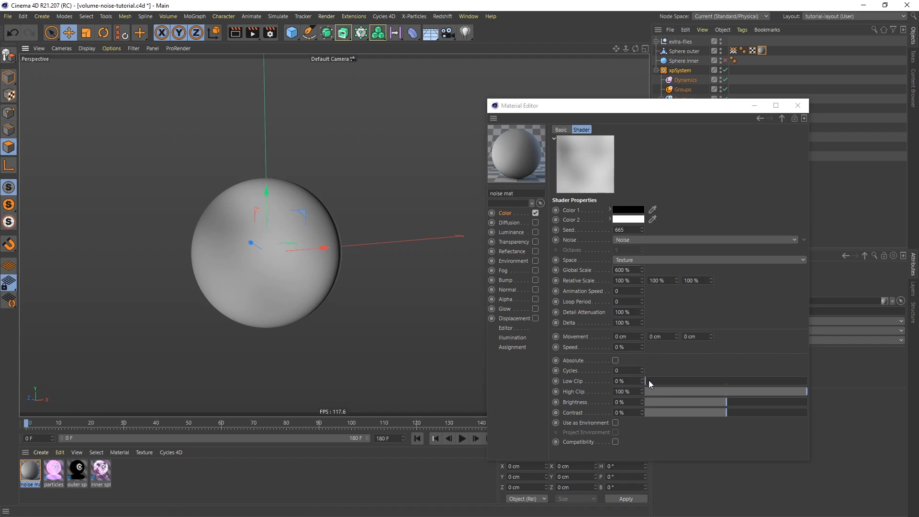
left_click_drag(649, 381, 690, 382)
left_click_drag(805, 394, 793, 398)
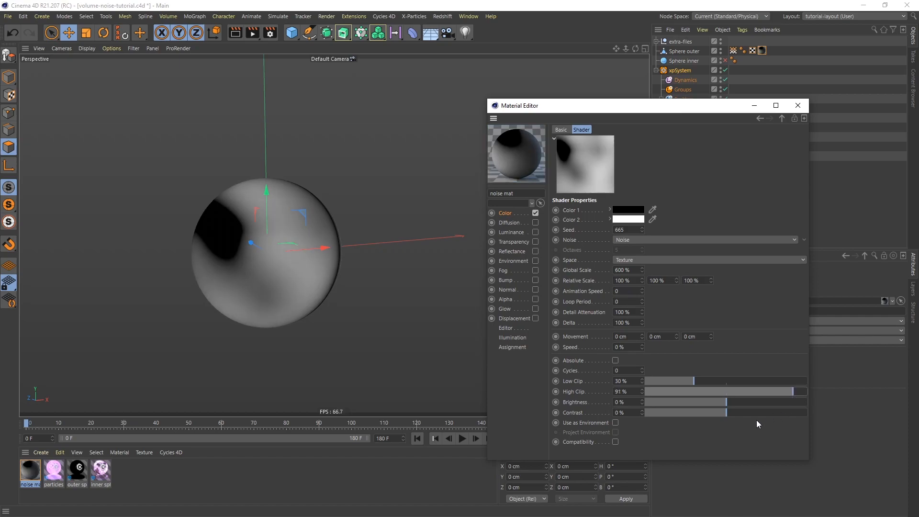
left_click_drag(726, 413, 767, 412)
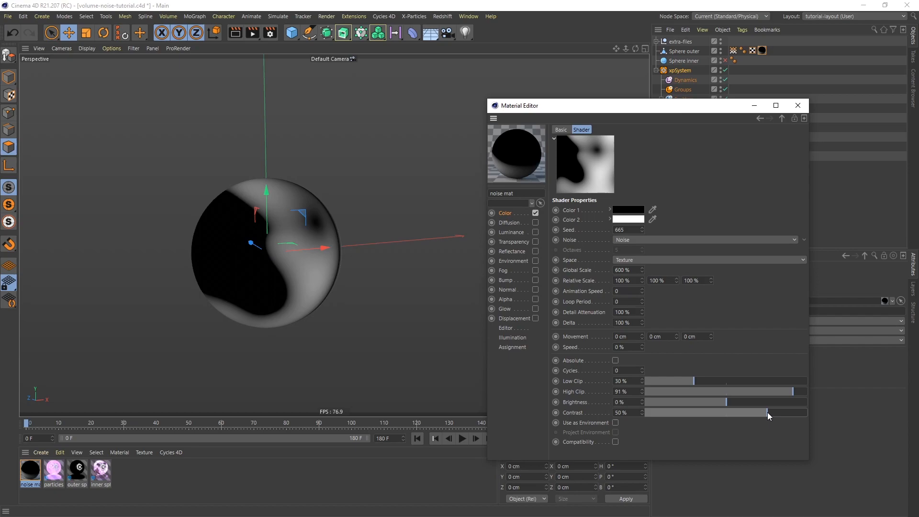
left_click_drag(306, 263, 222, 264, "alt")
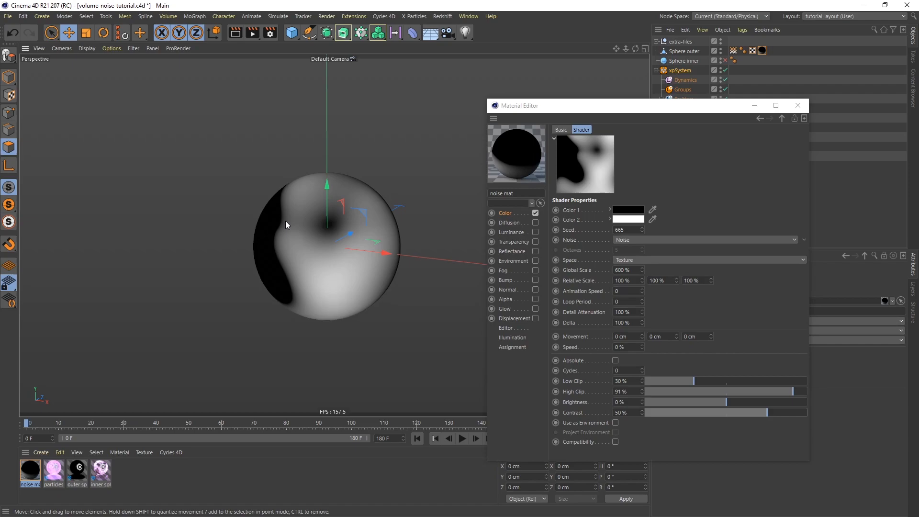
left_click_drag(305, 247, 326, 211, "alt")
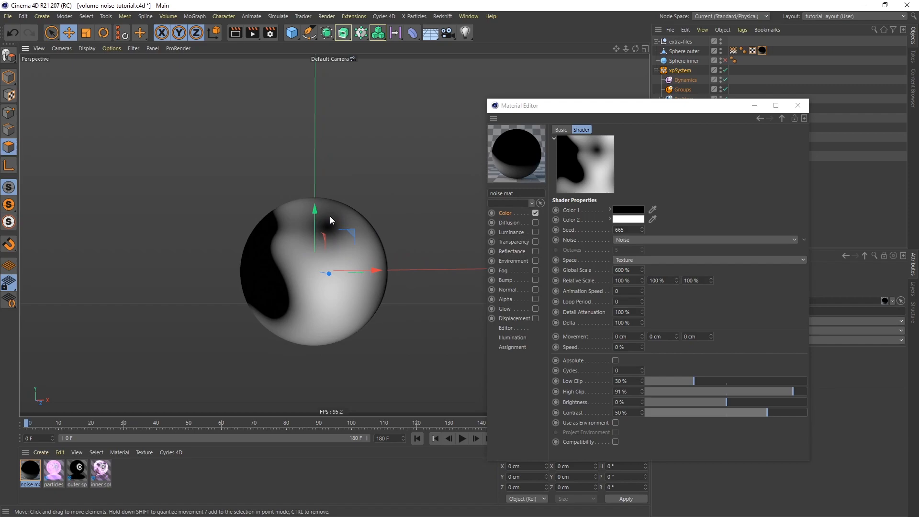
Turn off the viewport's display of materials and close the noise material's settings.
key("n")
key("q")
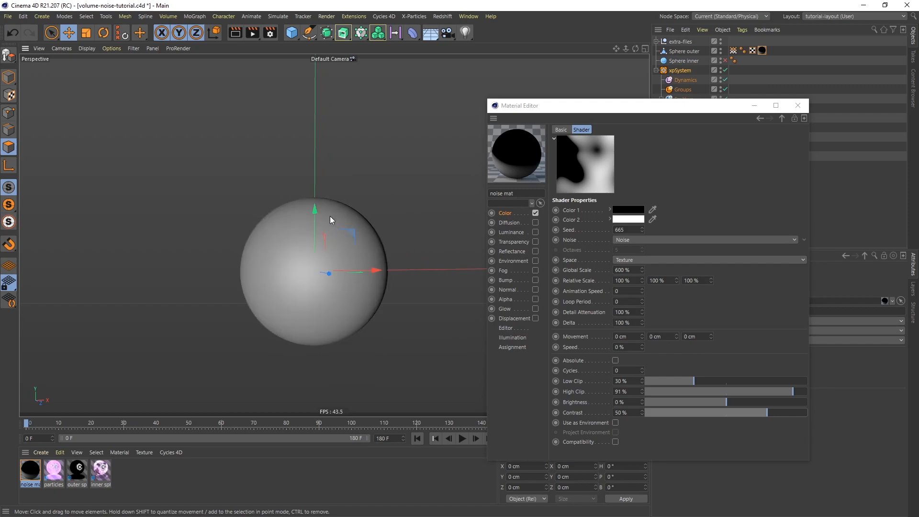
left_click(798, 106)
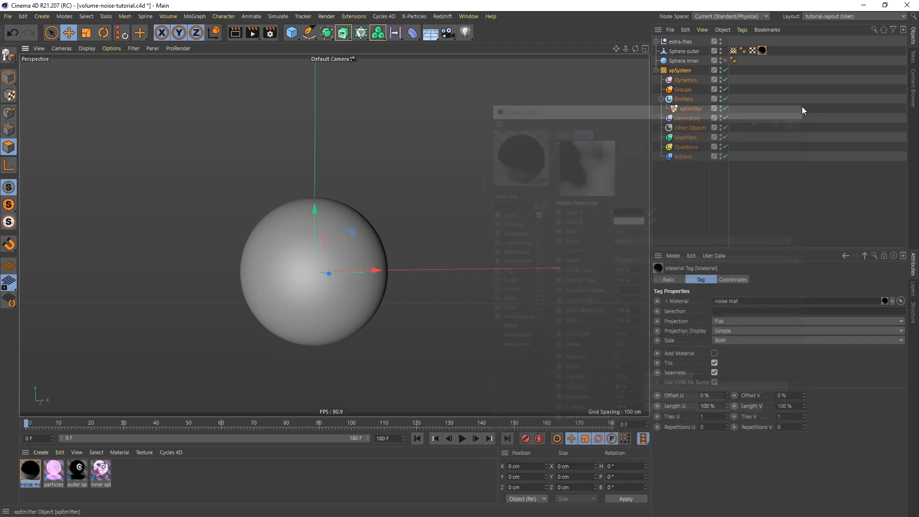
Set the xpEmitter's emitter shape to Object and assign Sphere outer as its source object.
left_click(685, 109)
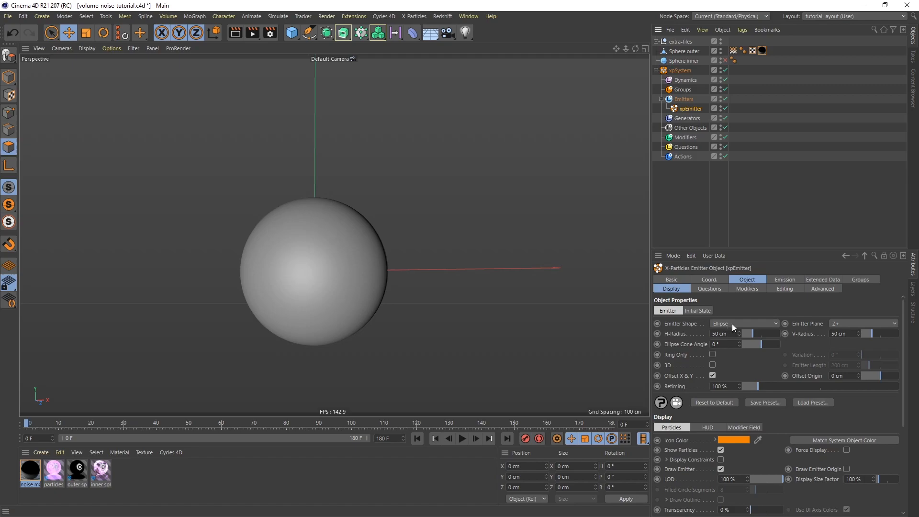
left_click(757, 324)
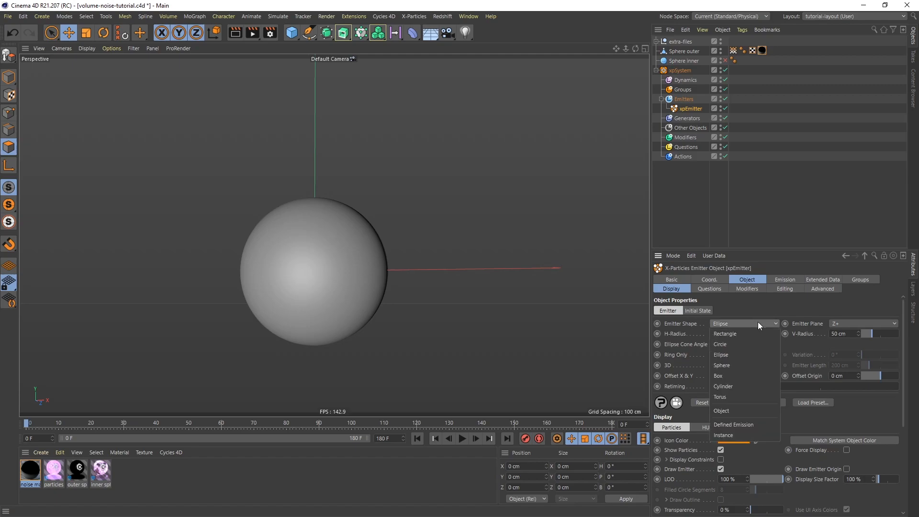
left_click(746, 411)
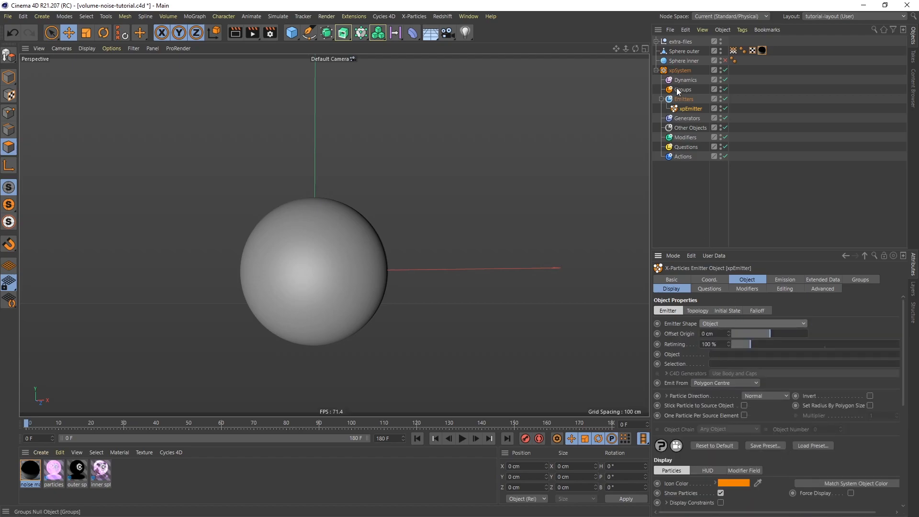
left_click_drag(682, 52, 722, 356)
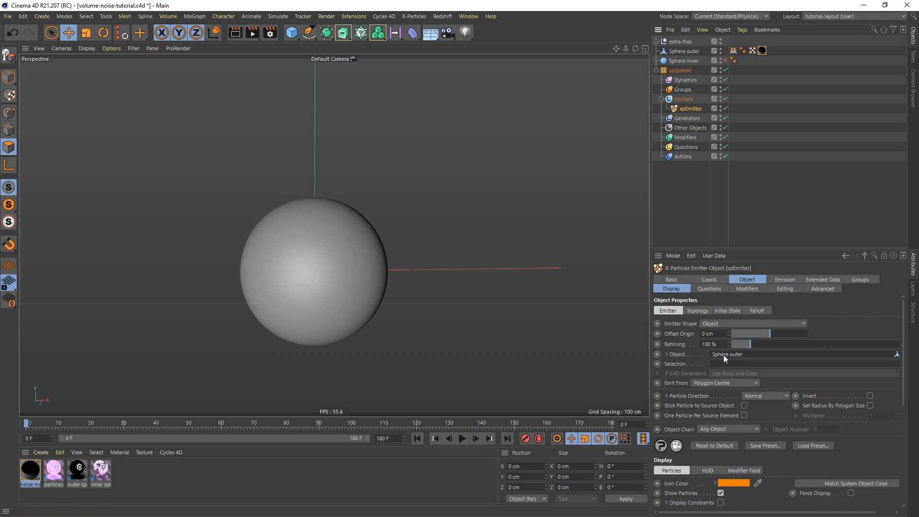
Make the xpEmitter emit from Texture, using the noise material tag on Sphere outer as its texture tag.
left_click(728, 383)
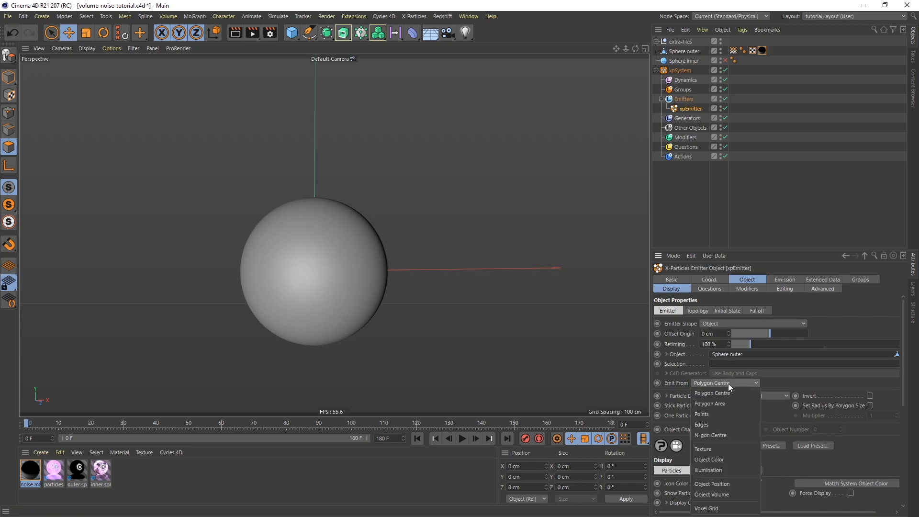
left_click(725, 448)
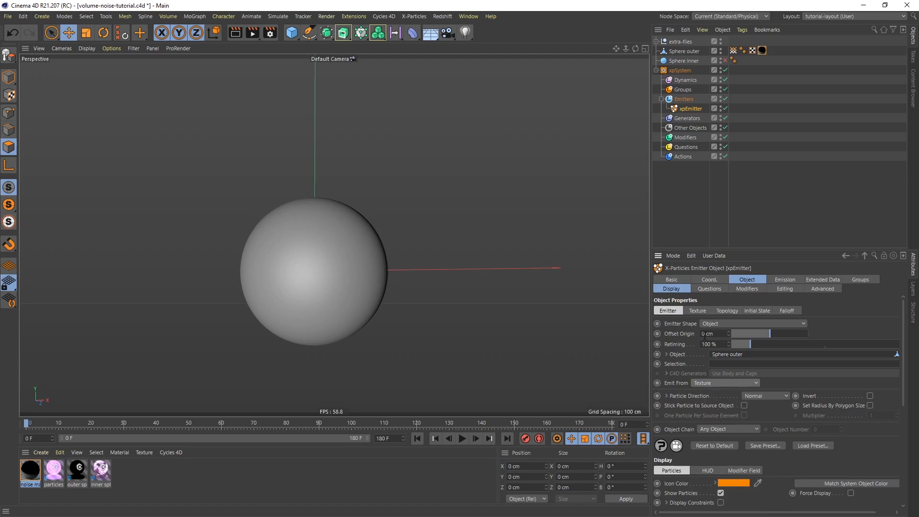
left_click(697, 310)
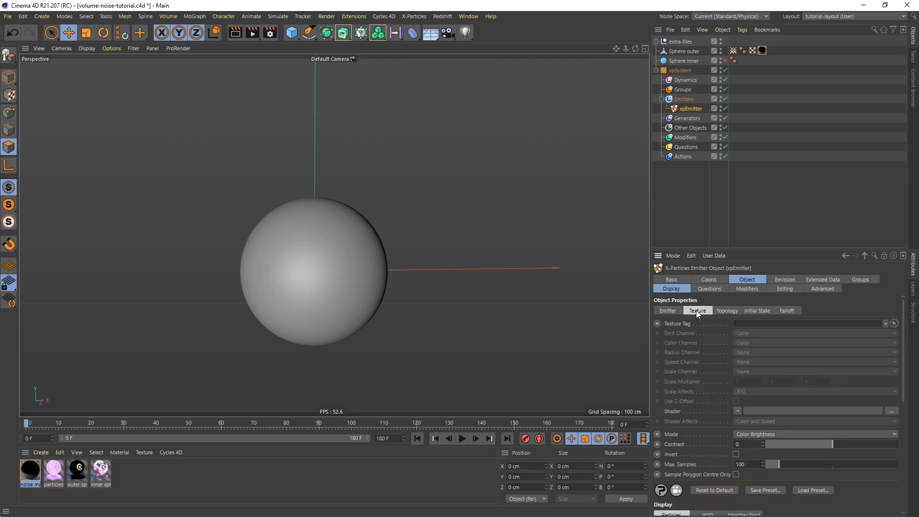
left_click_drag(762, 50, 739, 322)
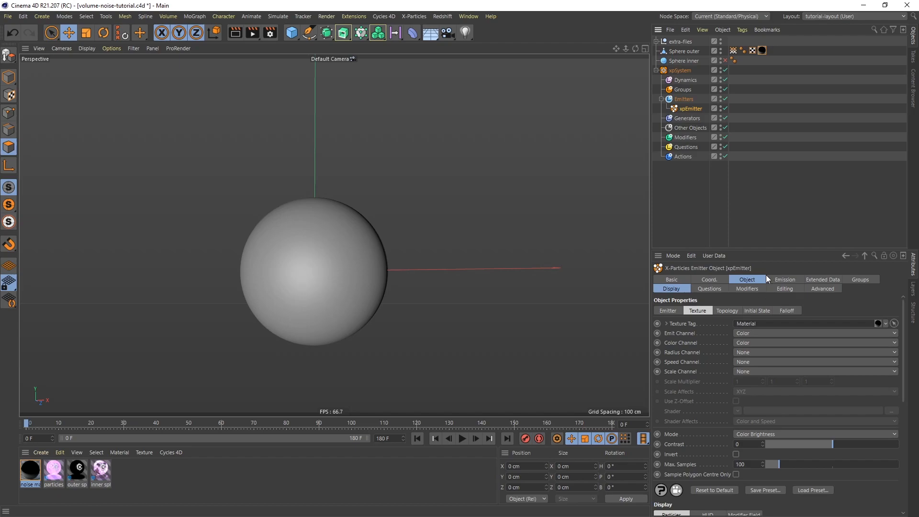
Set the xpEmitter's emission mode to Shot with a shot count of 20000.
left_click(782, 277)
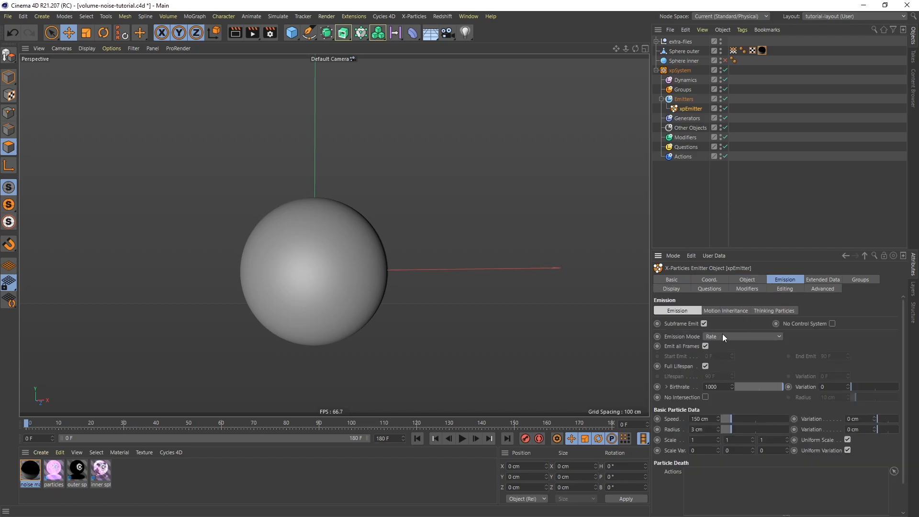
left_click(741, 333)
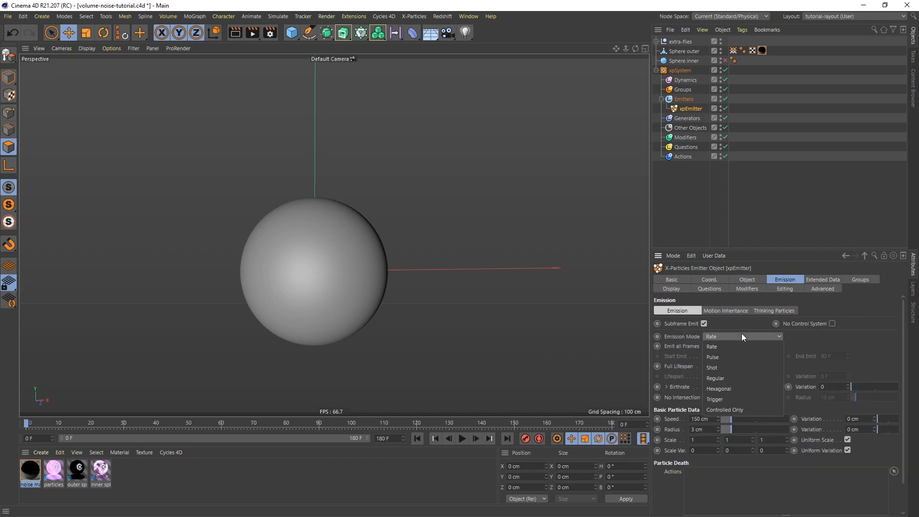
left_click(727, 369)
double_click(719, 338)
type("20000")
key("Return")
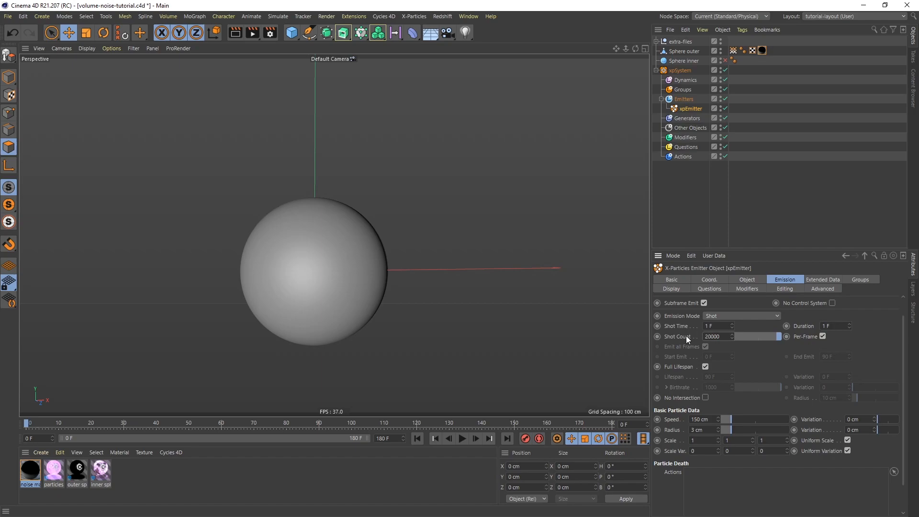
Set the particle speed to 0 cm and play the animation briefly to test the emission.
double_click(712, 420)
type("0")
key("Return")
left_click(462, 441)
left_click(463, 439)
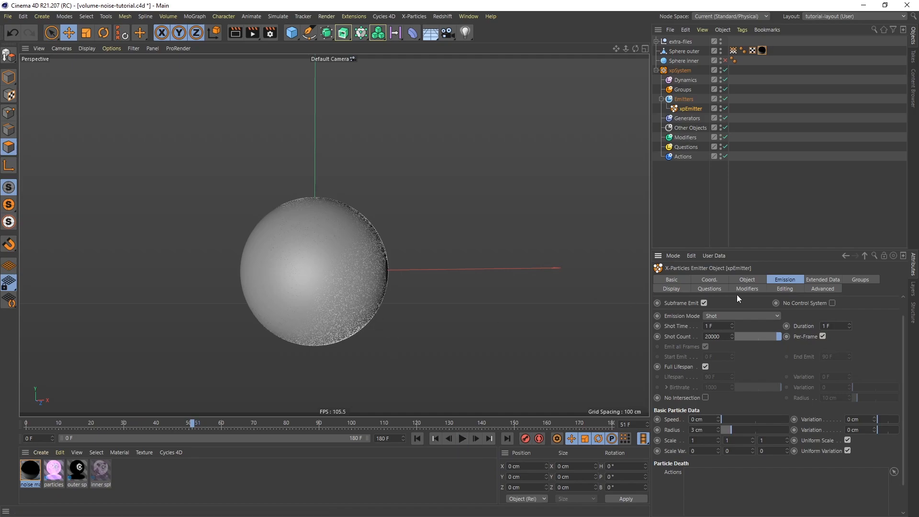
Set the xpEmitter's particle editor display to Circle.
left_click(671, 288)
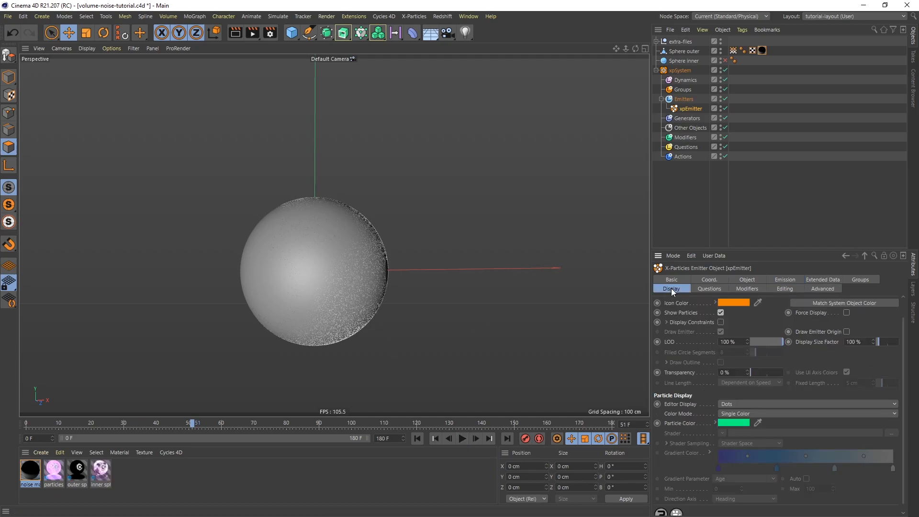
left_click(728, 404)
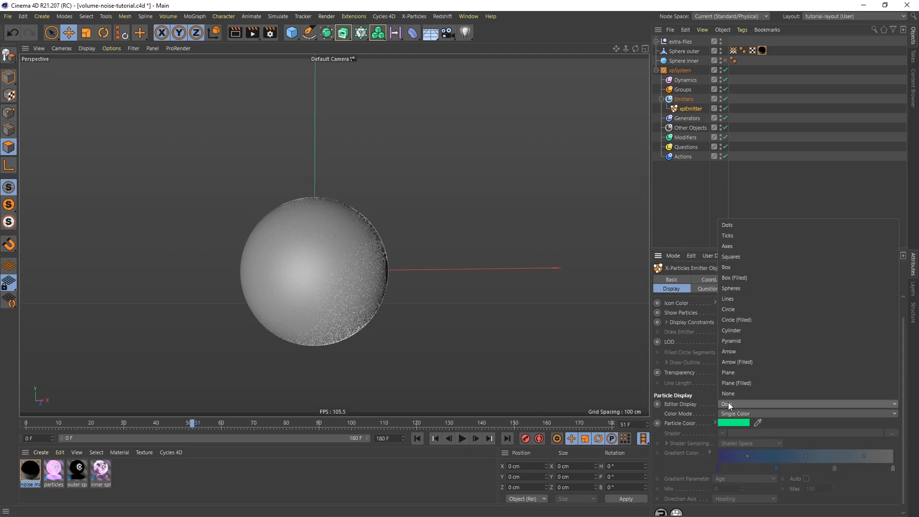
left_click(752, 309)
Replay the animation from the first frame, stop it, and examine how the particles are distributed around the sphere.
left_click(418, 438)
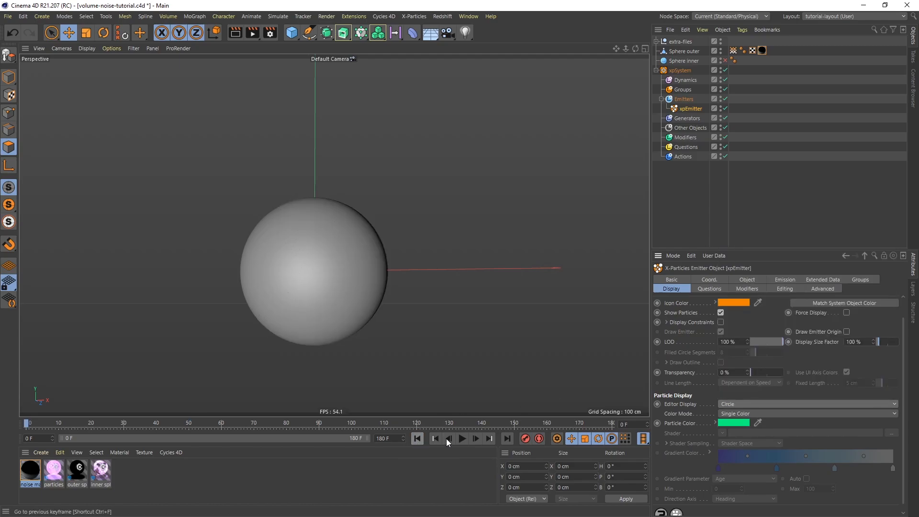
left_click(462, 438)
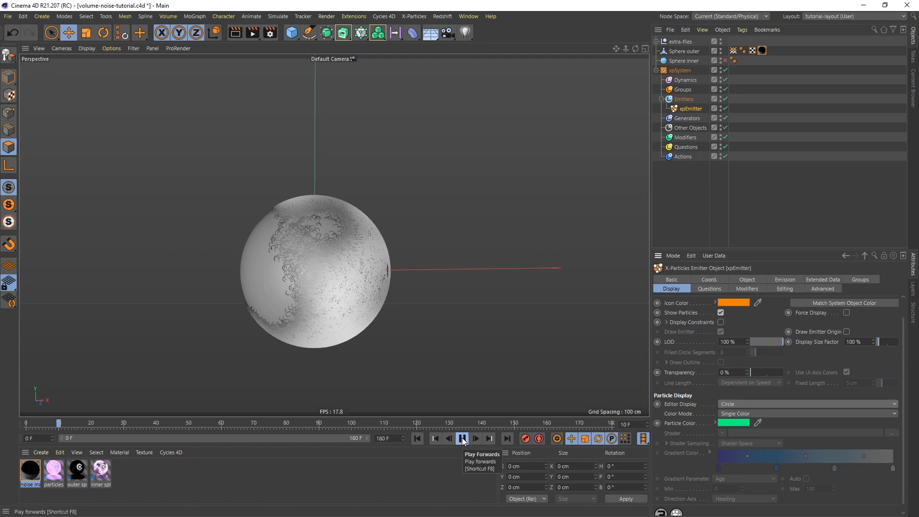
key("F8")
left_click_drag(348, 306, 309, 274, "alt")
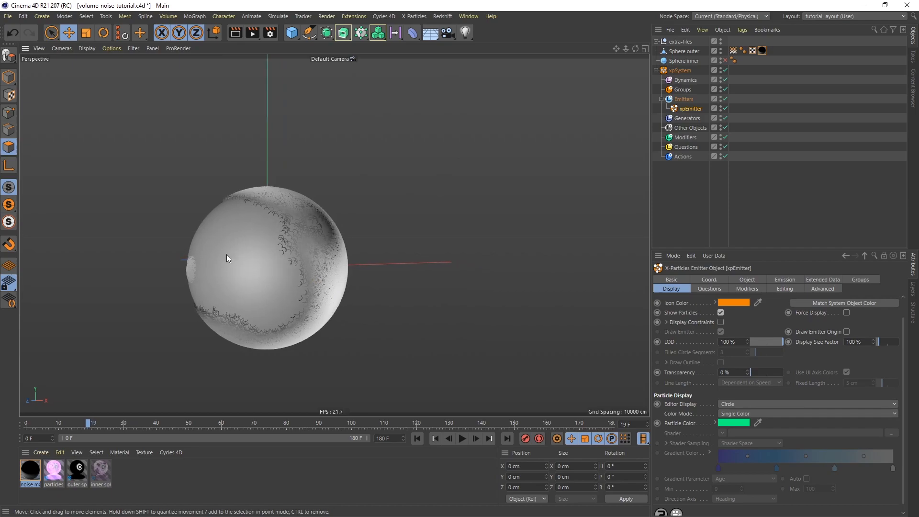
left_click_drag(319, 268, 448, 287, "alt")
right_click_drag(341, 247, 364, 220, "alt")
middle_click_drag(398, 311, 382, 265, "alt")
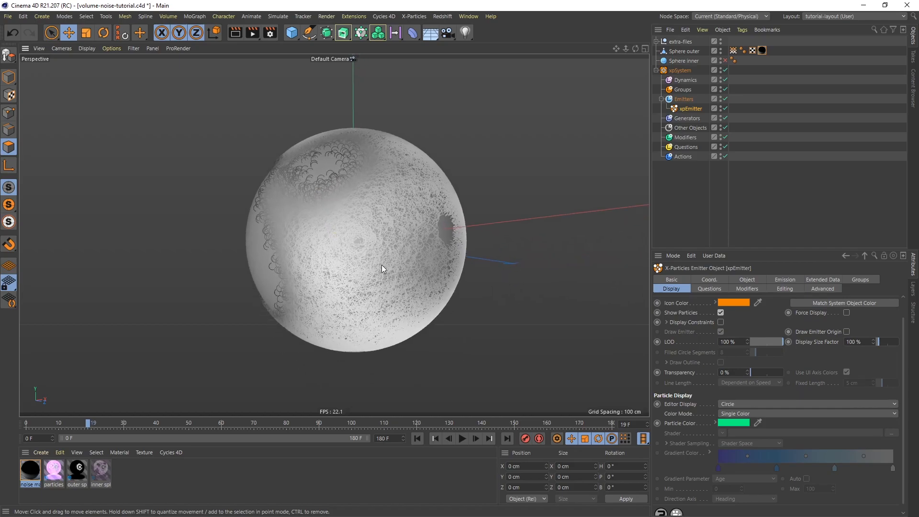
Add an xpInfectio control modifier to the particle system and create a new seed object for it.
left_click(689, 138)
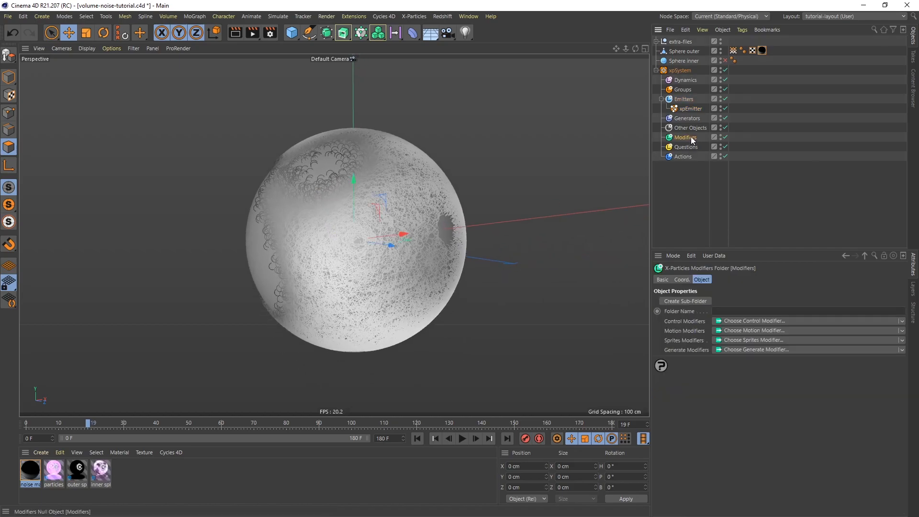
left_click(732, 321)
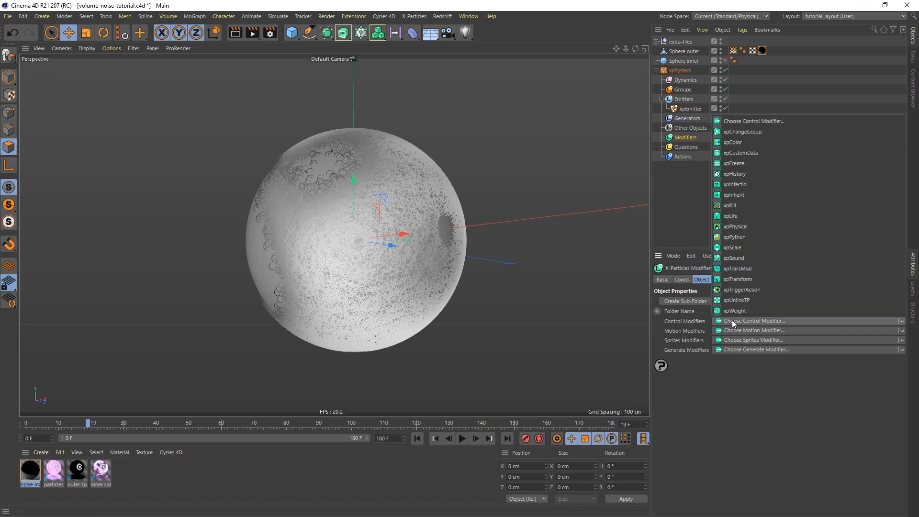
left_click(738, 185)
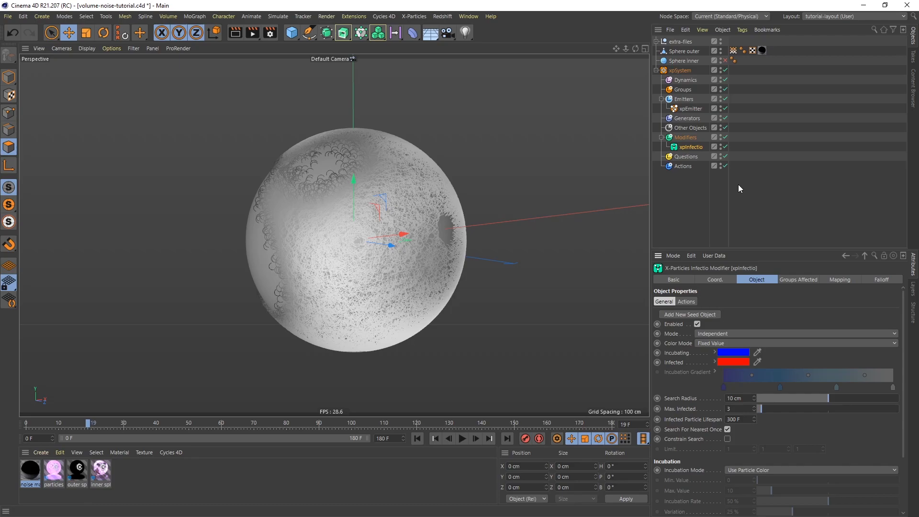
left_click(687, 314)
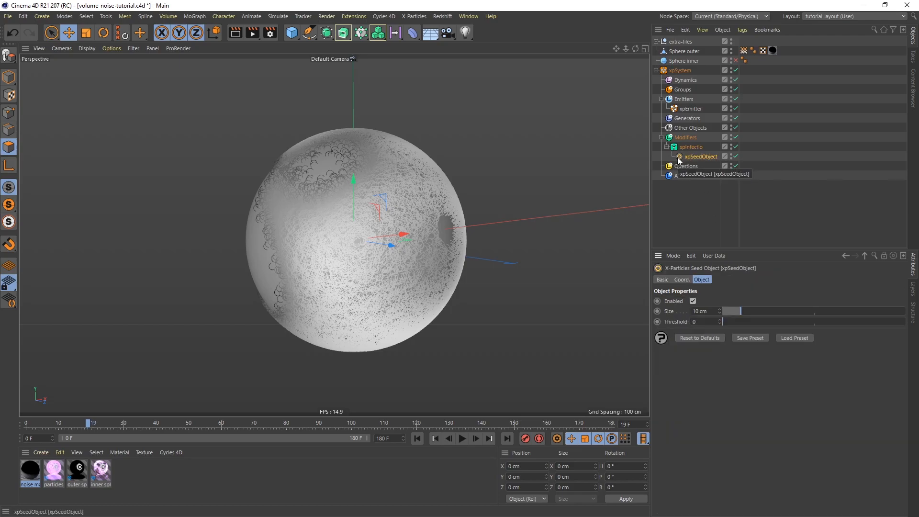
Move the seed object down to the underside of the outer sphere, about Y -107 cm, and set its size to 37 cm.
left_click(9, 76)
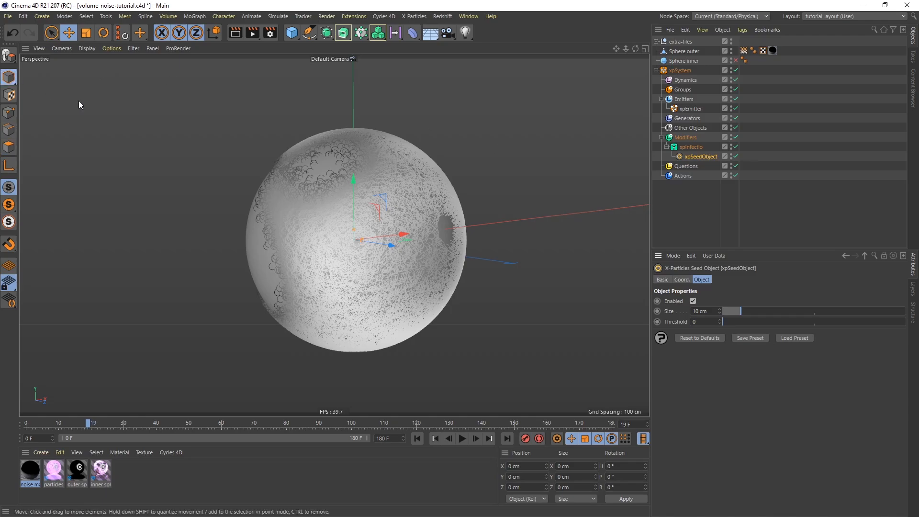
left_click_drag(352, 176, 361, 294)
left_click(699, 311)
type("37")
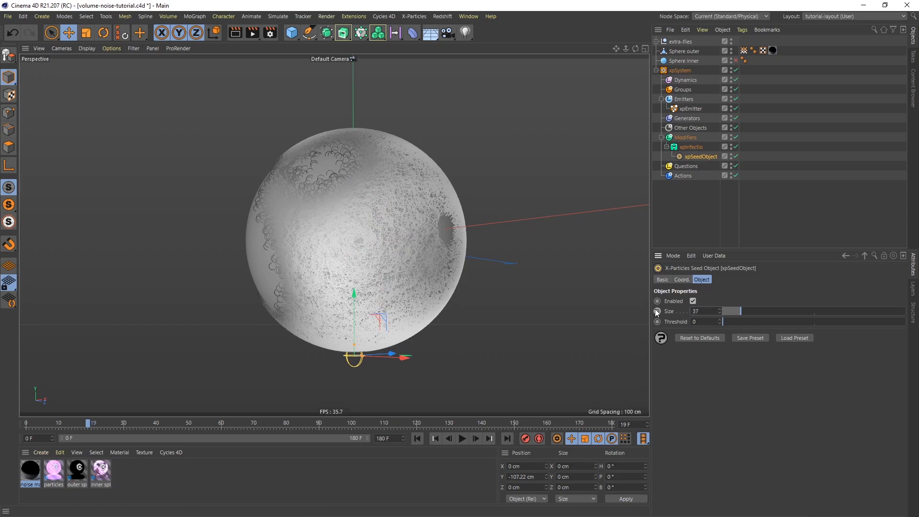
key("Return")
Raise the seed object slightly to about Y -102 cm so it overlaps the underside of the sphere more.
middle_click_drag(369, 272, 391, 208, "alt")
mouse_move(353, 290)
left_mouse_down("alt")
mouse_move(362, 277)
mouse_move(372, 298)
left_mouse_up("alt")
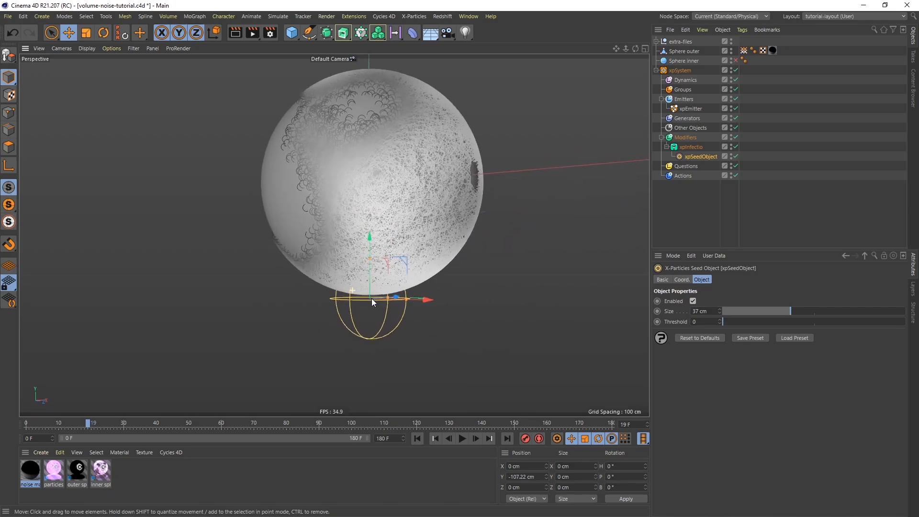
left_click_drag(371, 235, 372, 228)
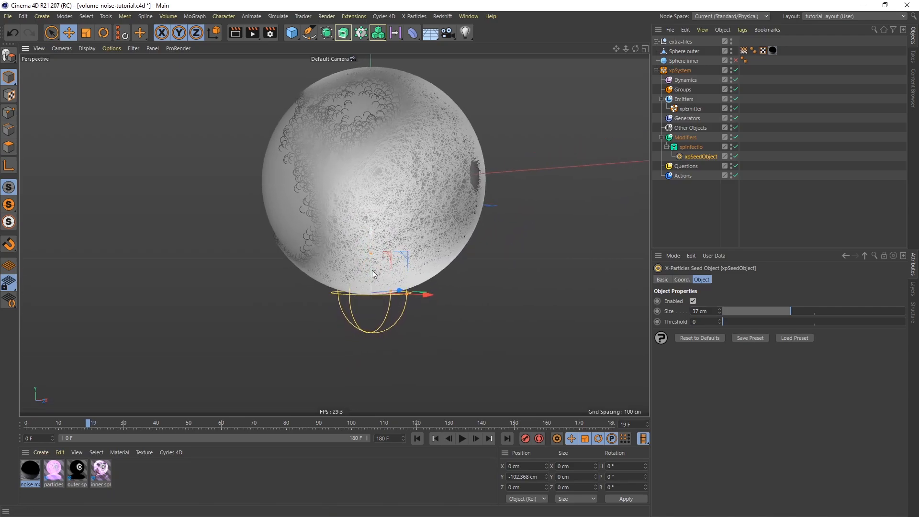
mouse_move(379, 278)
left_mouse_down("alt")
mouse_move(364, 289)
mouse_move(371, 278)
left_mouse_up("alt")
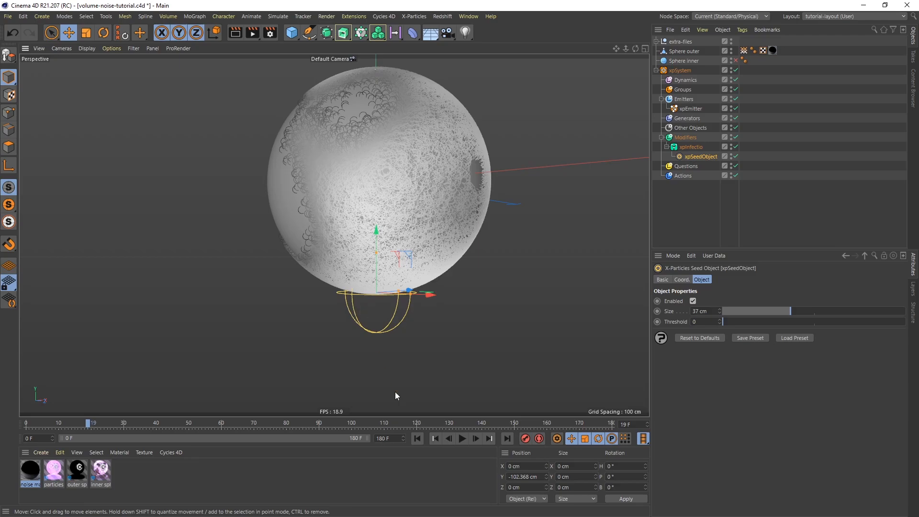
Replay the animation from the first frame, stop it, and examine the infection spread from several sides of the sphere.
left_click(416, 438)
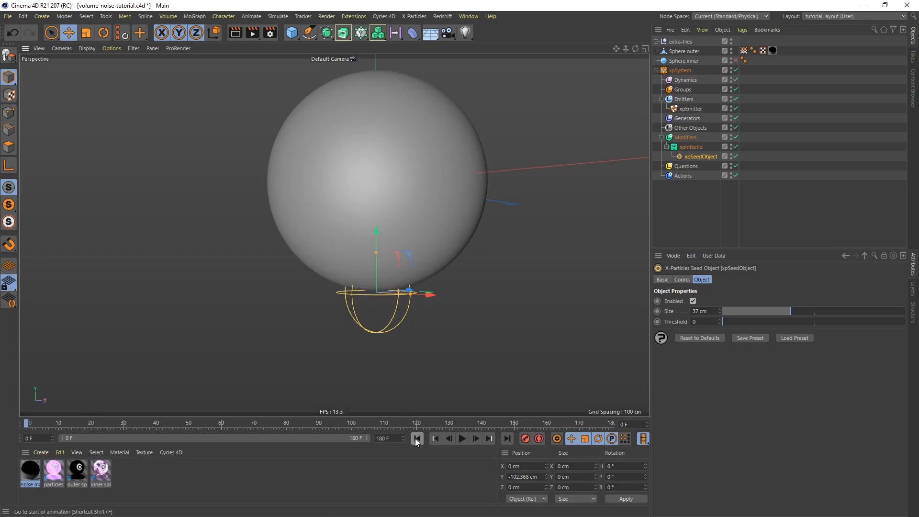
left_click(463, 439)
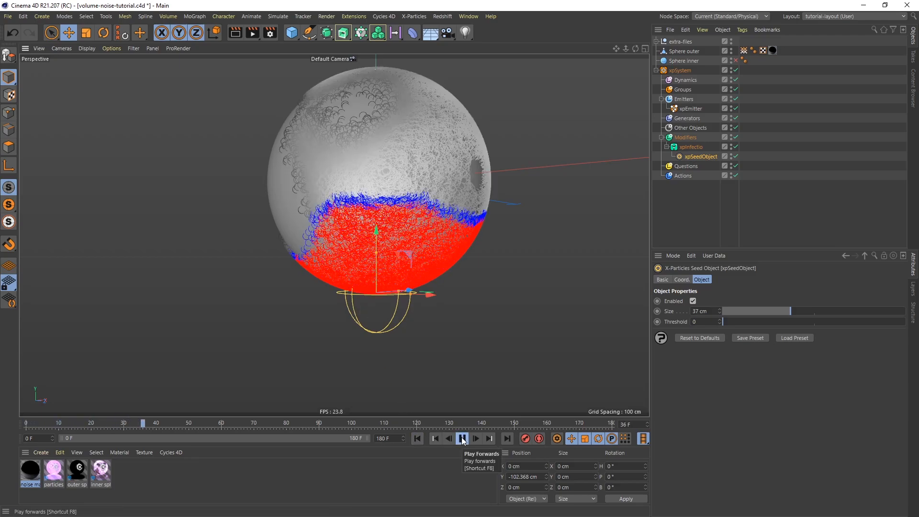
left_click(462, 438)
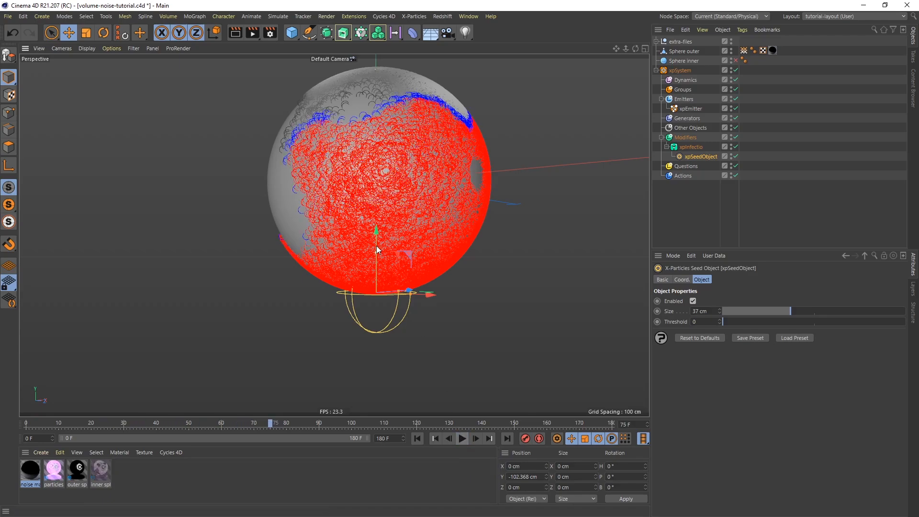
left_click_drag(390, 165, 263, 235, "alt")
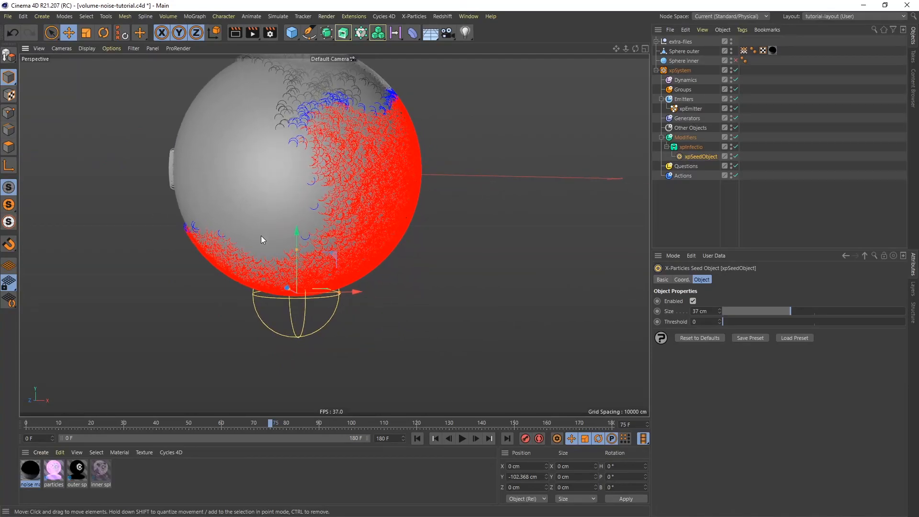
left_click_drag(355, 156, 375, 232, "alt")
left_click_drag(377, 199, 319, 225, "alt")
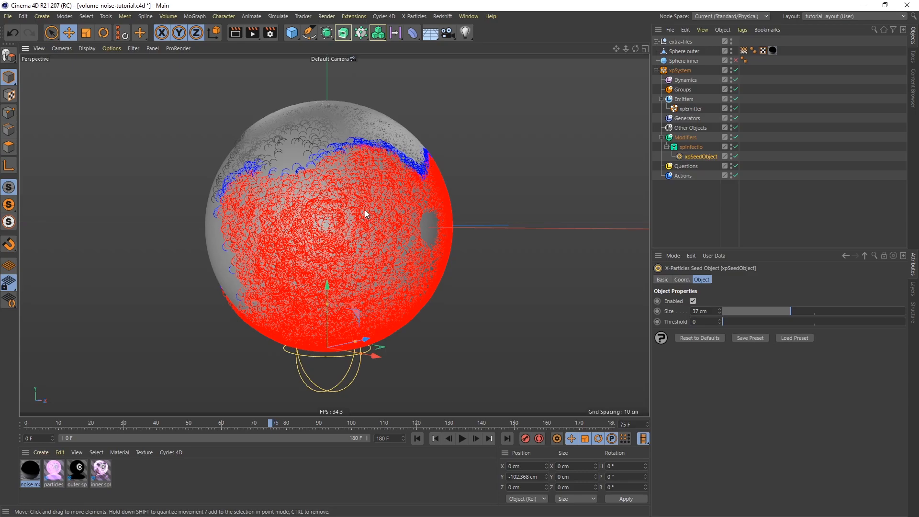
Set the xpInfectio modifier's color mode to Use Groups and add new particle groups for its incubating and infected stages.
left_click(690, 147)
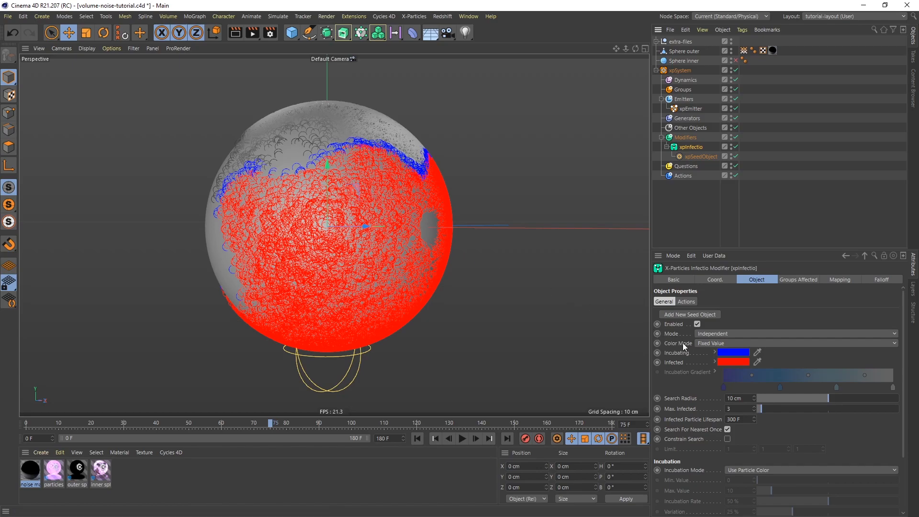
left_click(717, 344)
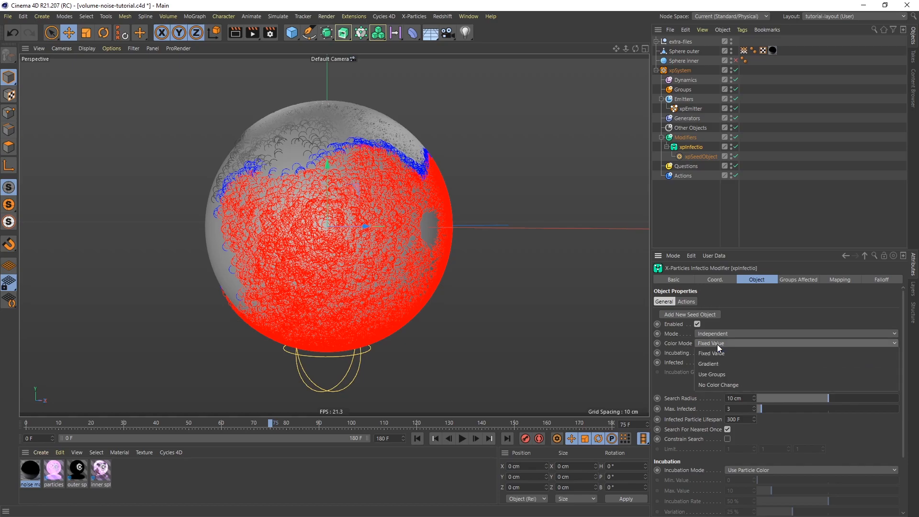
left_click(726, 374)
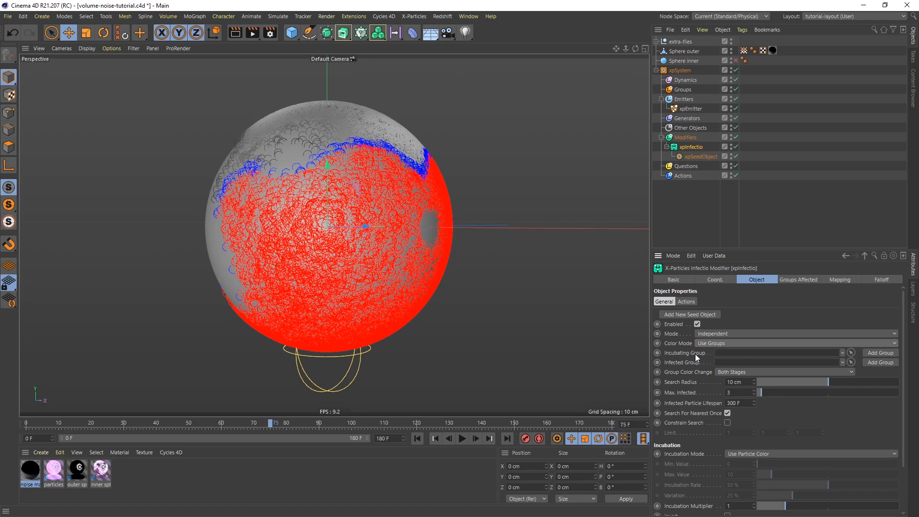
left_click(886, 352)
left_click(887, 362)
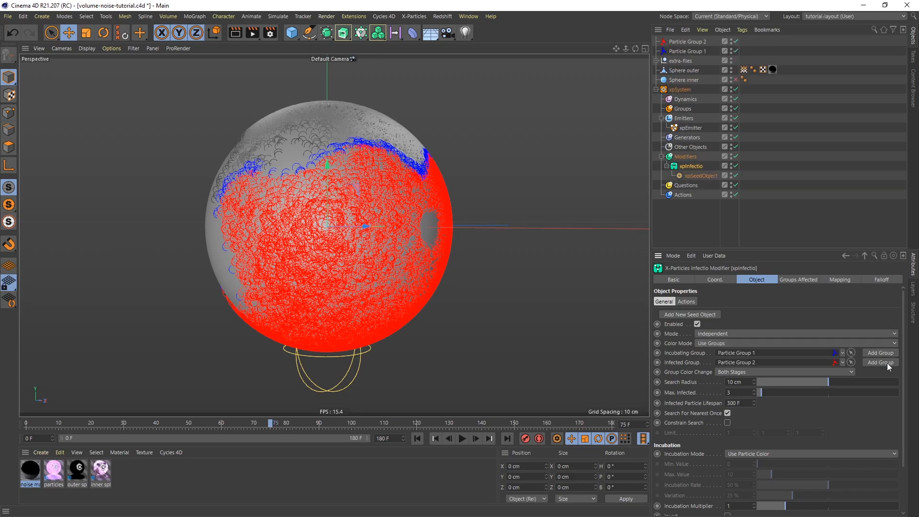
Rename the red Particle Group 2 as "Particle Group infected".
left_click(698, 42)
double_click(713, 42)
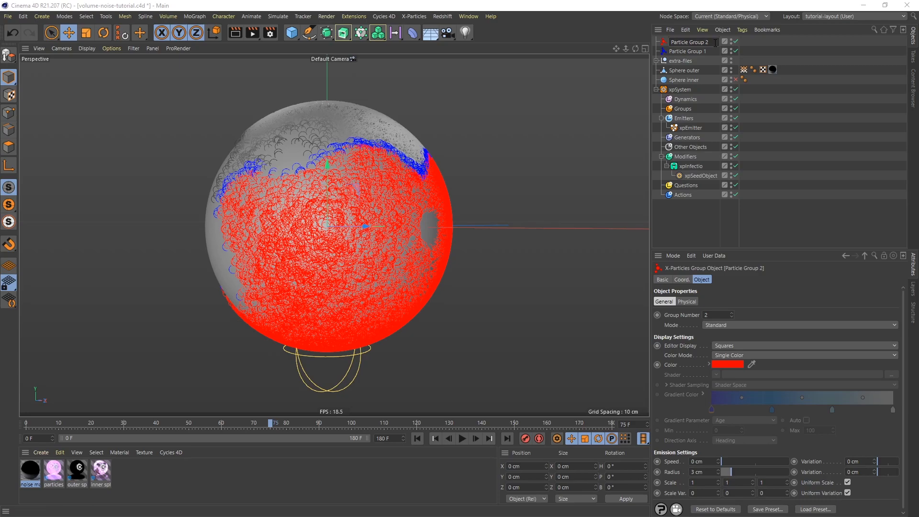
key("BackSpace")
type("infected")
key("Return")
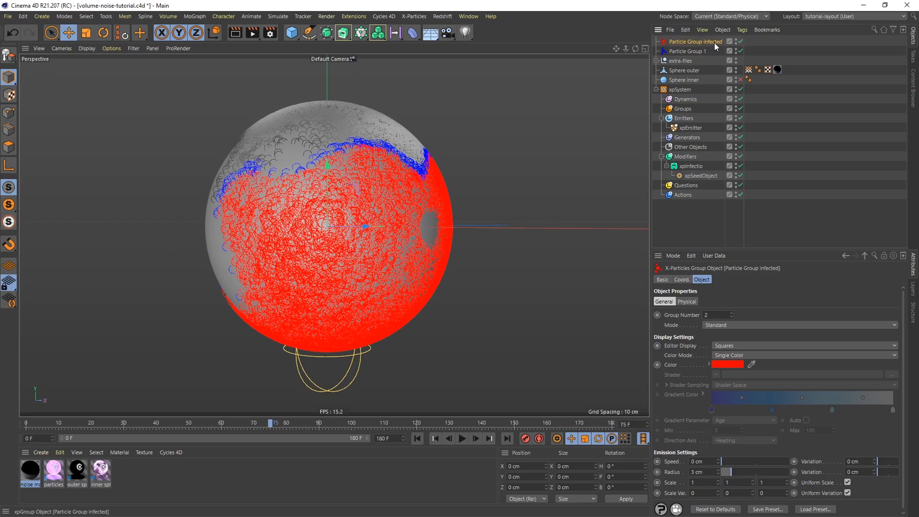
Rename Particle Group 1 as "Particle Group incubated" and move both particle groups into the xpSystem's Groups folder.
double_click(692, 51)
left_click(708, 52)
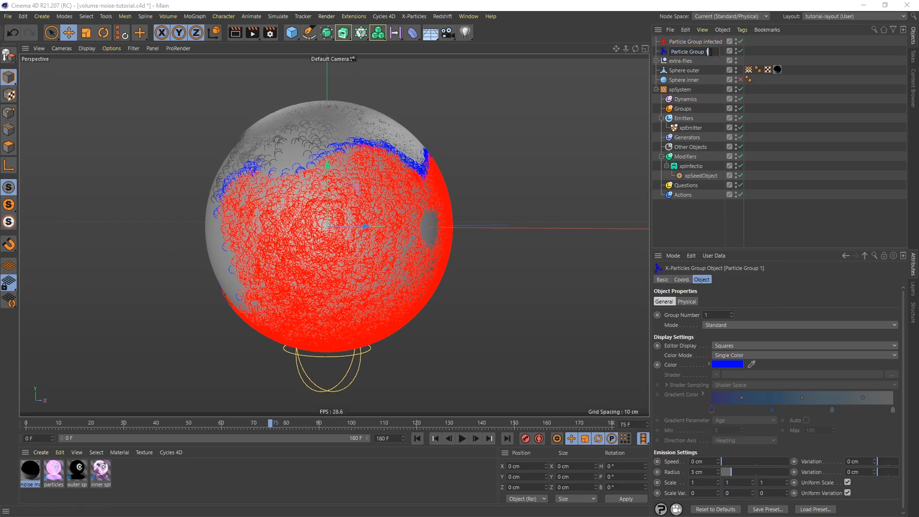
type("incubated")
key("Return")
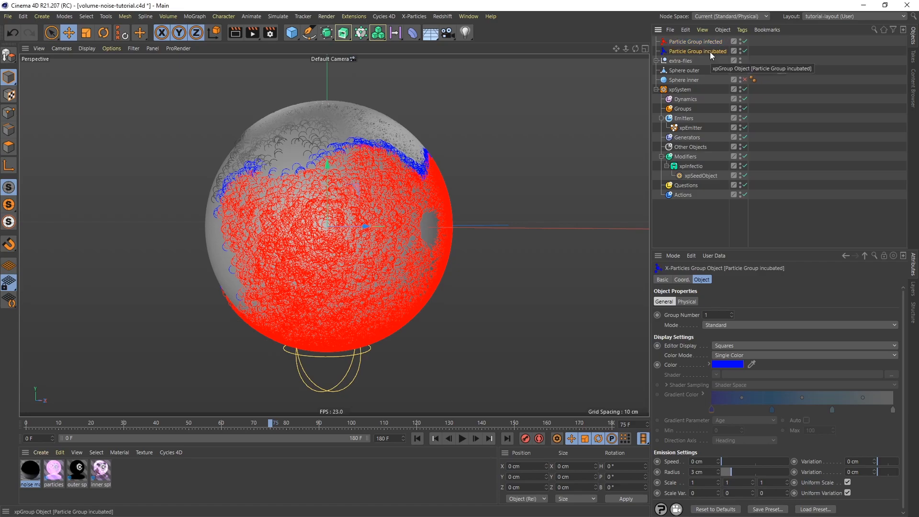
left_click(690, 44, "ctrl")
left_click_drag(680, 52, 684, 108)
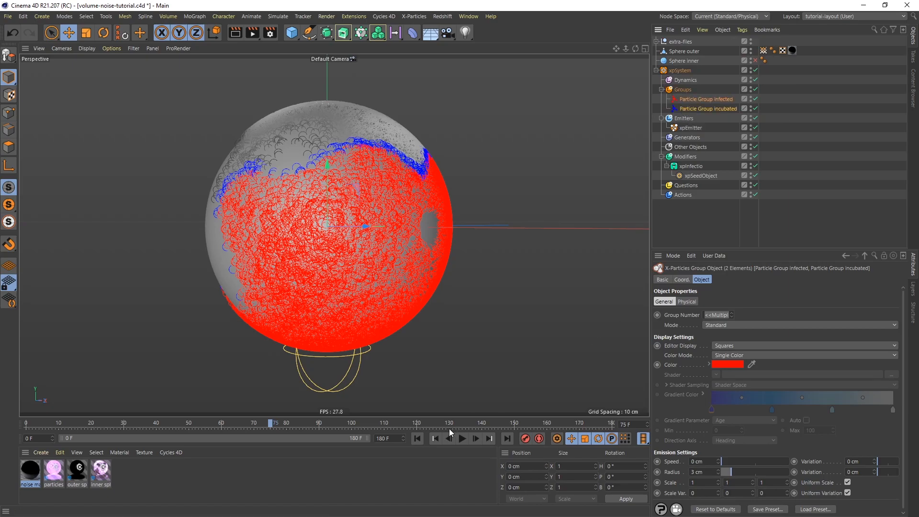
Play the animation from the first frame and stop it to check the group-based infection.
left_click(417, 438)
left_click(461, 439)
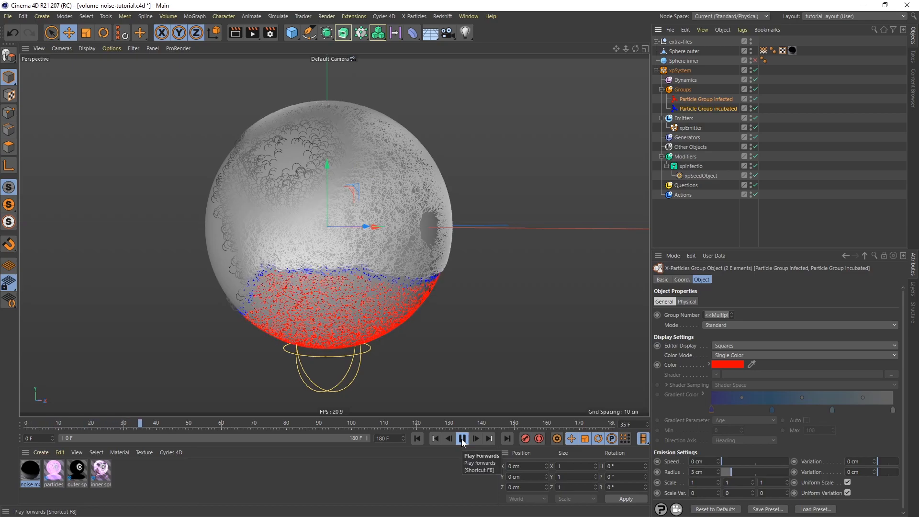
left_click(461, 439)
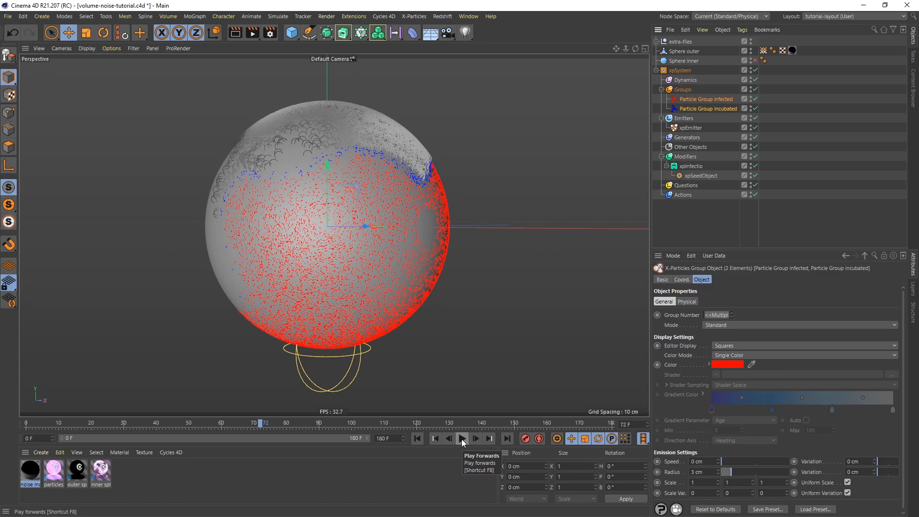
Set the xpEmitter's particle editor display to Dots.
left_click(689, 128)
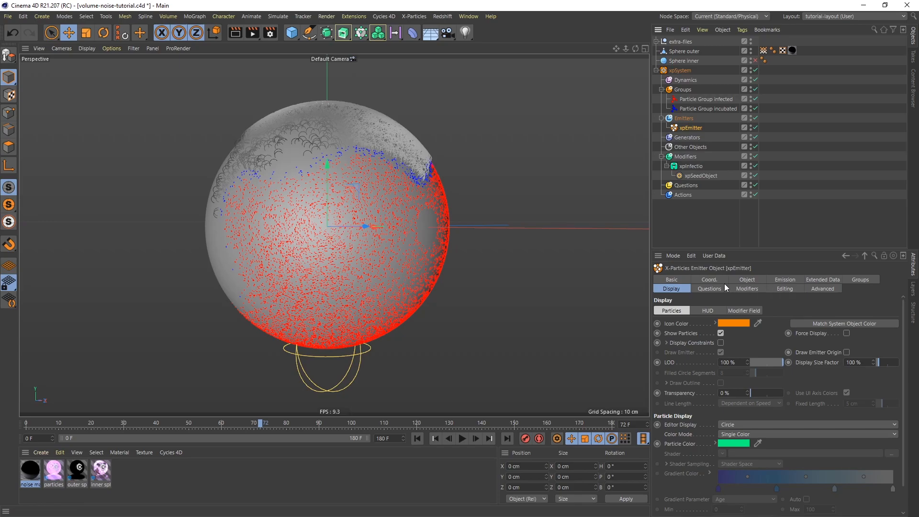
left_click(742, 424)
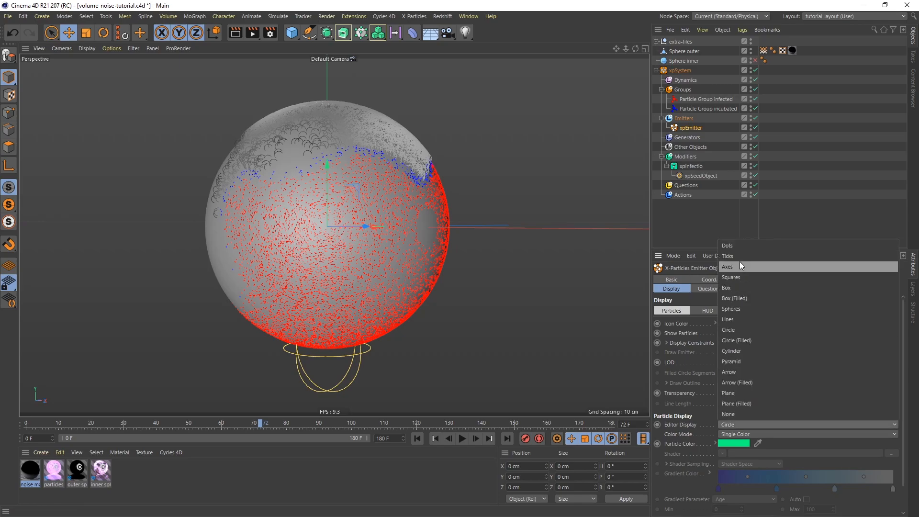
left_click(739, 248)
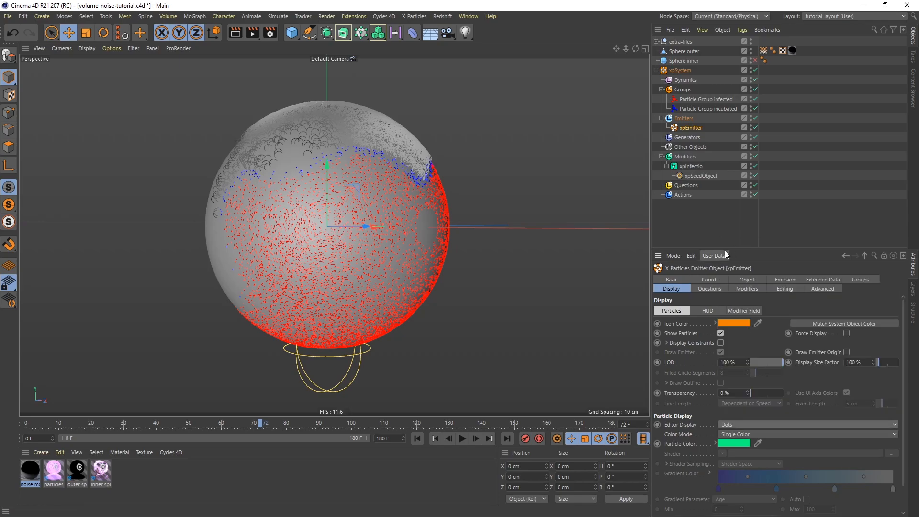
Set the infected group's color mode to Gradient (Random) and remove the two middle knots from its gradient.
left_click(711, 99)
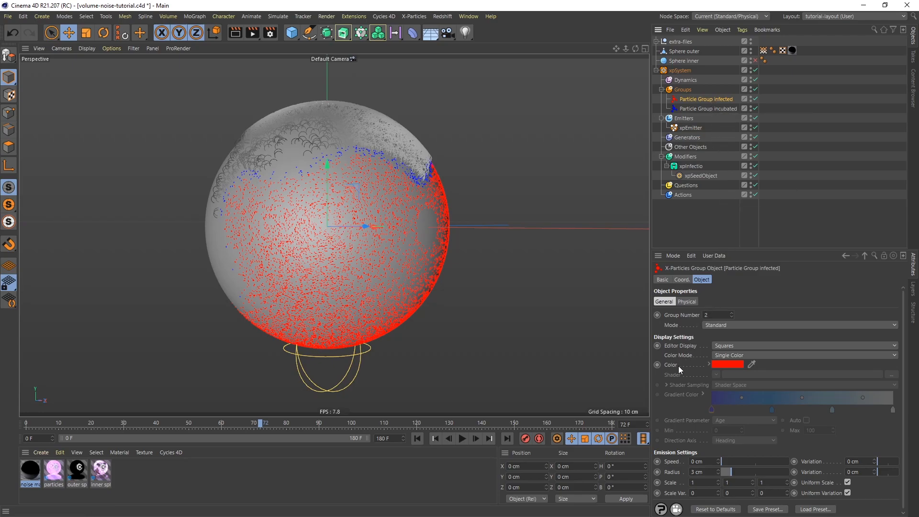
left_click(729, 354)
left_click(749, 387)
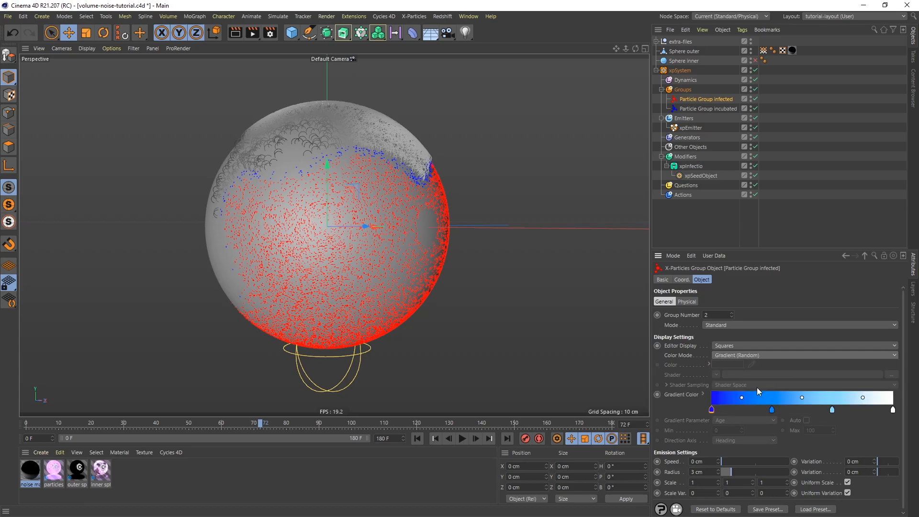
left_click_drag(833, 411, 833, 428)
left_click(772, 410)
left_click_drag(772, 410, 779, 442)
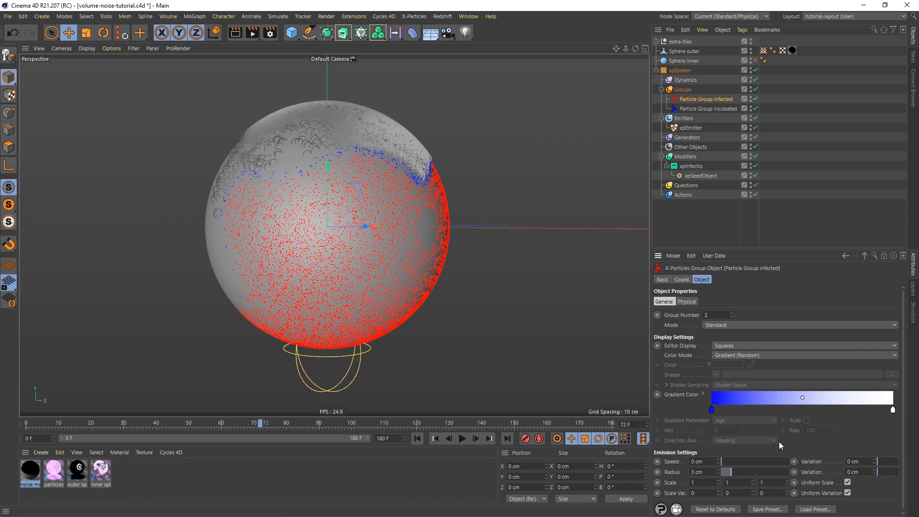
Change the first knot of the infected group's gradient to black by setting its value (V) to 0 %.
double_click(712, 410)
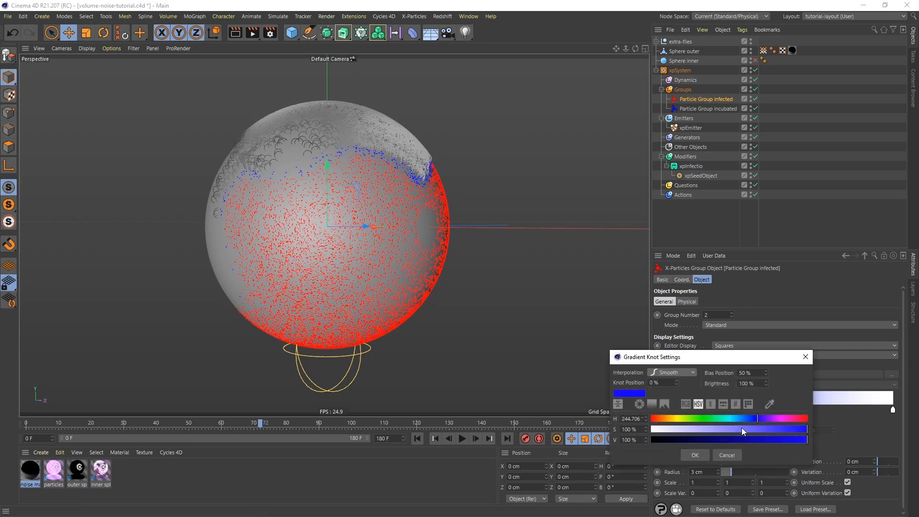
left_click_drag(782, 446, 650, 440)
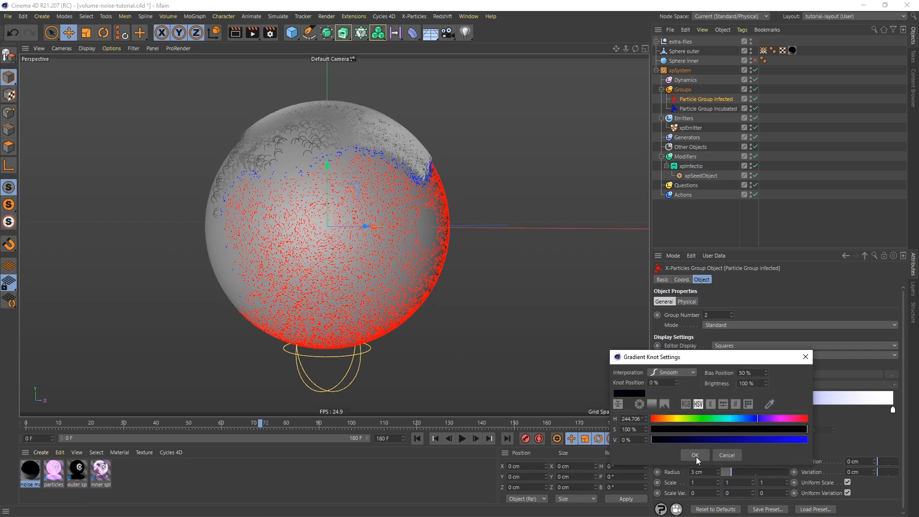
left_click(695, 456)
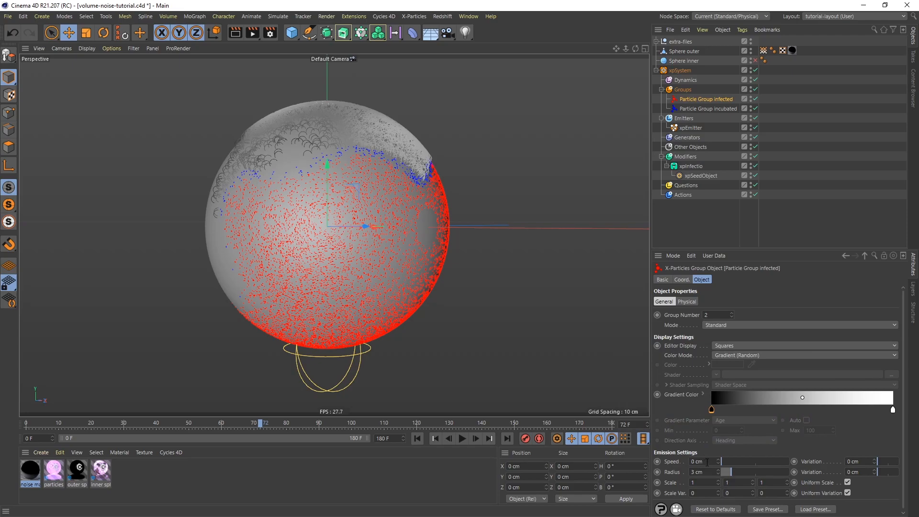
Set the infected group's speed to 50 cm with 20 cm variation and its radius to 0.75 cm with 0.75 cm variation.
left_click(708, 463)
type("50")
key("Tab")
type("20")
key("Return")
double_click(710, 473)
type("0.75")
double_click(867, 472)
type("0.75")
key("Return")
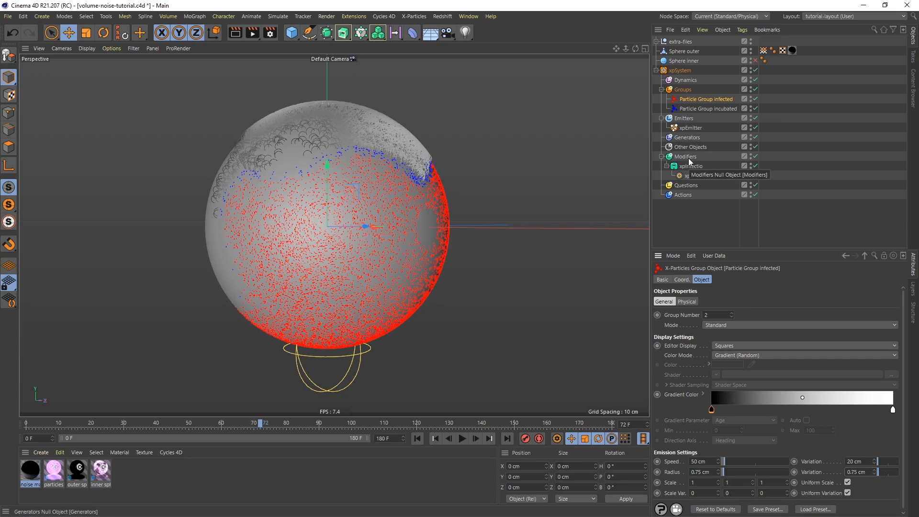
Replay the animation from the first frame, stop it, and examine how the infected particles leave the sphere.
left_click(418, 439)
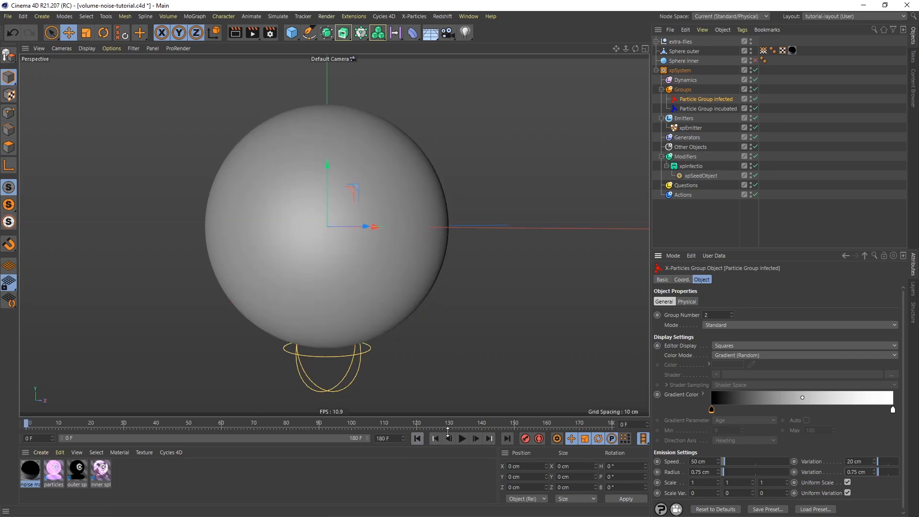
left_click(463, 439)
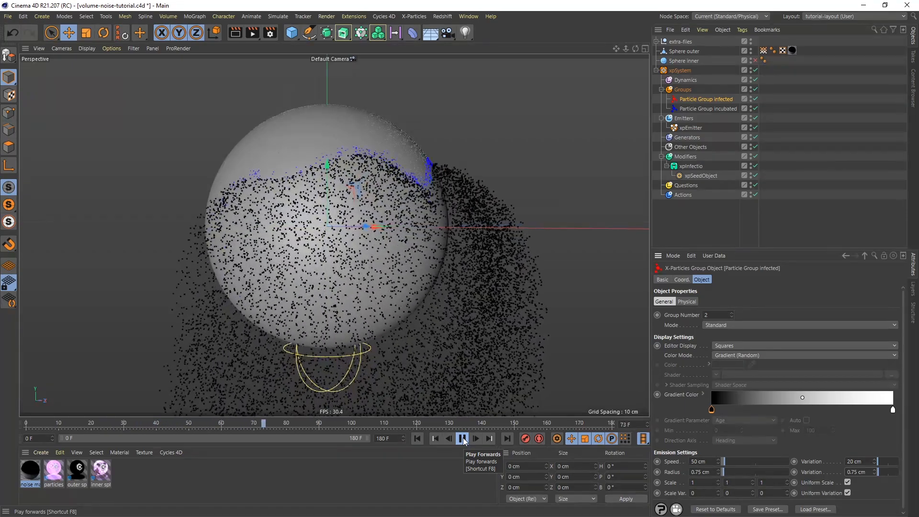
left_click(463, 439)
left_click_drag(402, 193, 431, 253, "alt")
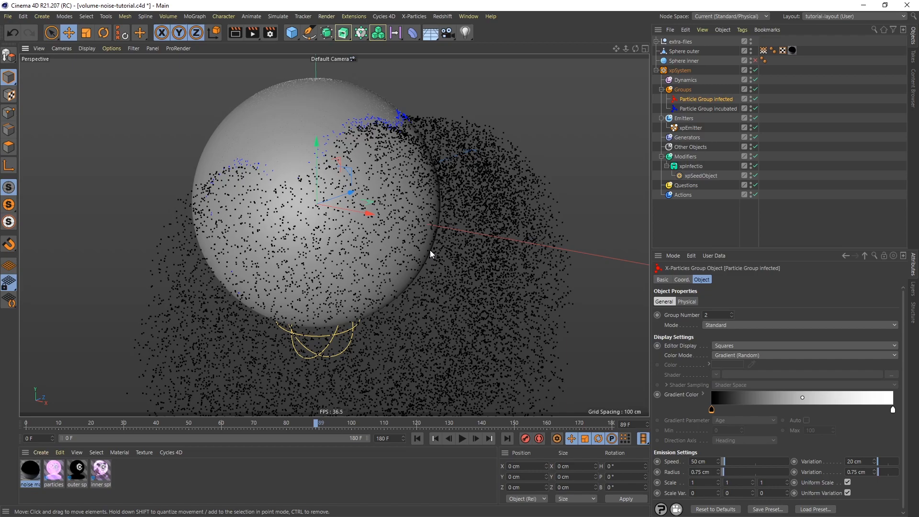
Add an xpFollowSurface motion modifier, assign Sphere outer as its surface object, and set its pull to 100 %.
left_click(684, 156)
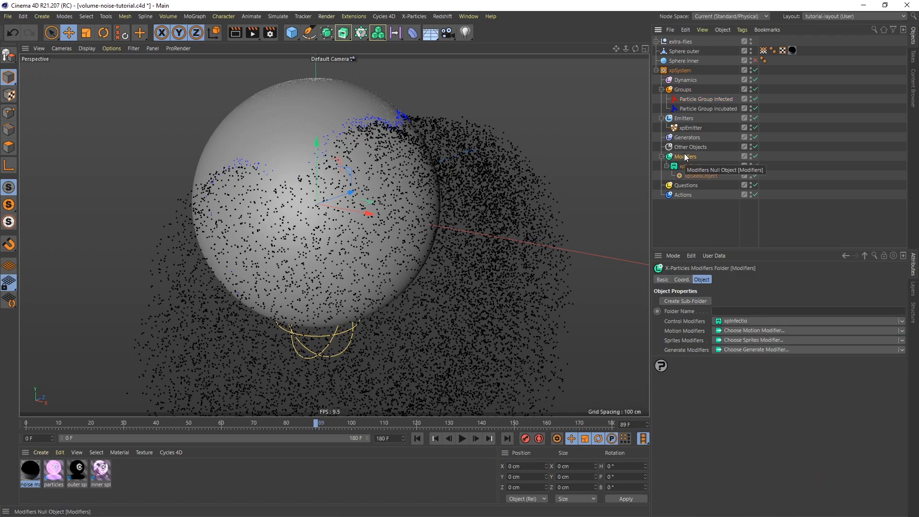
left_click(732, 331)
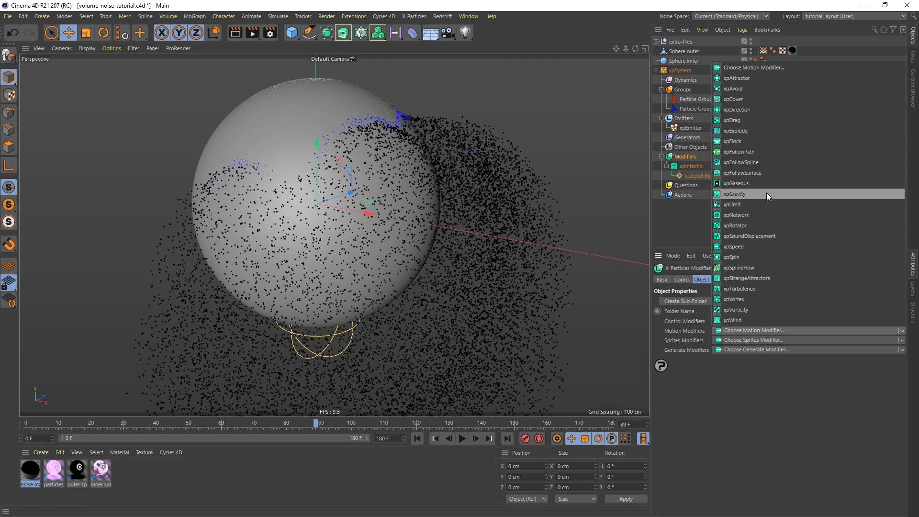
left_click(753, 172)
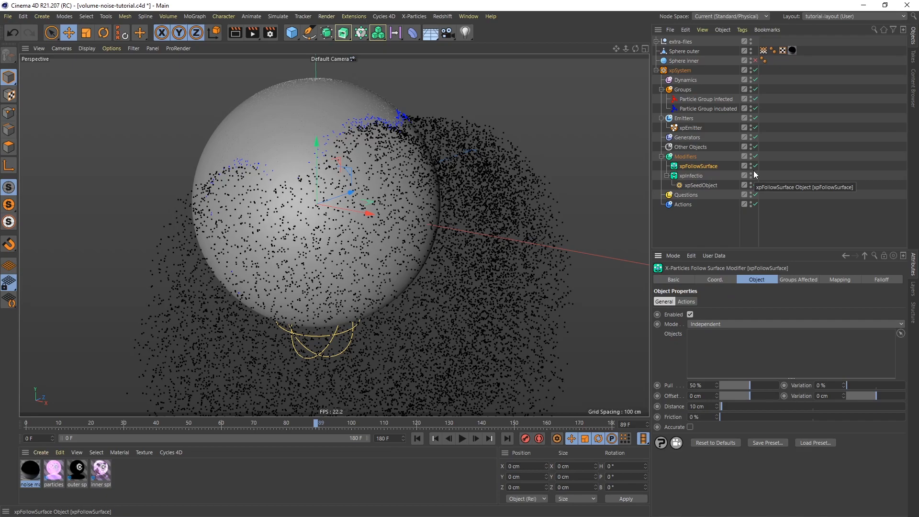
left_click_drag(682, 51, 703, 336)
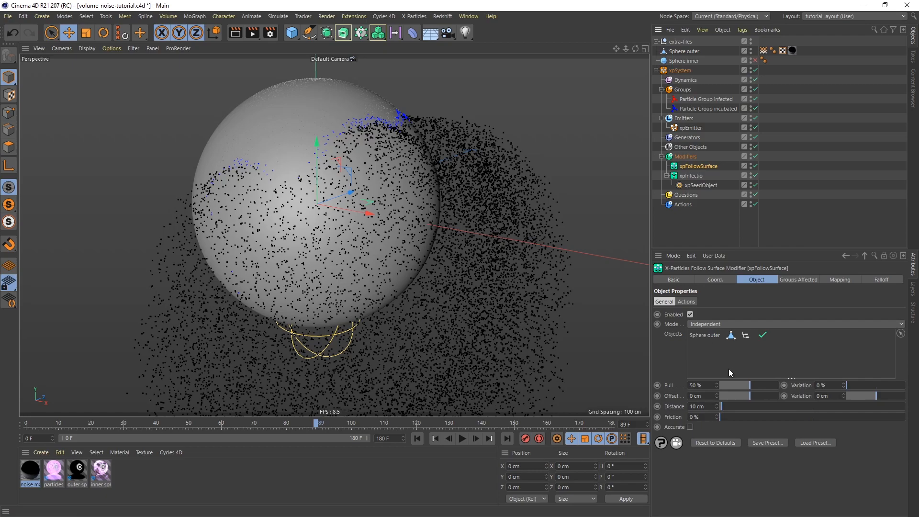
left_click_drag(744, 385, 841, 386)
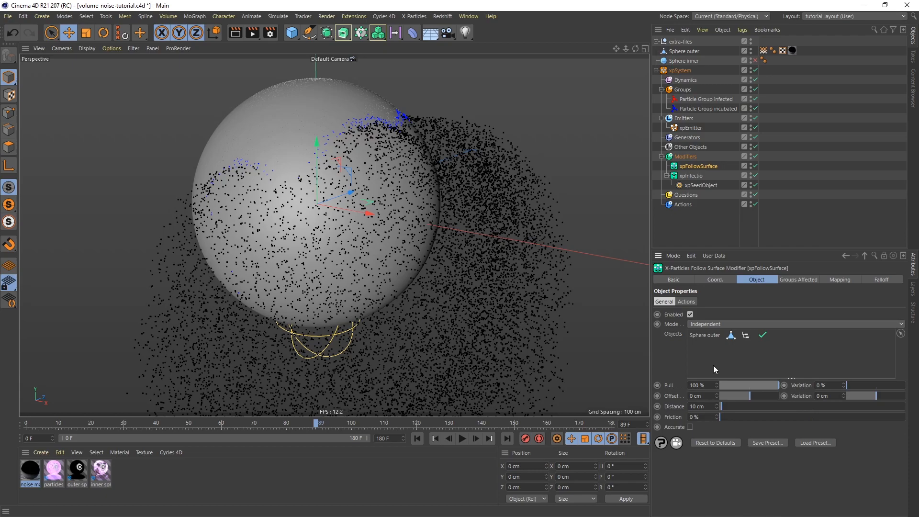
Replay the animation from the first frame, stop it, and examine how the particles follow the sphere's surface.
left_click(417, 438)
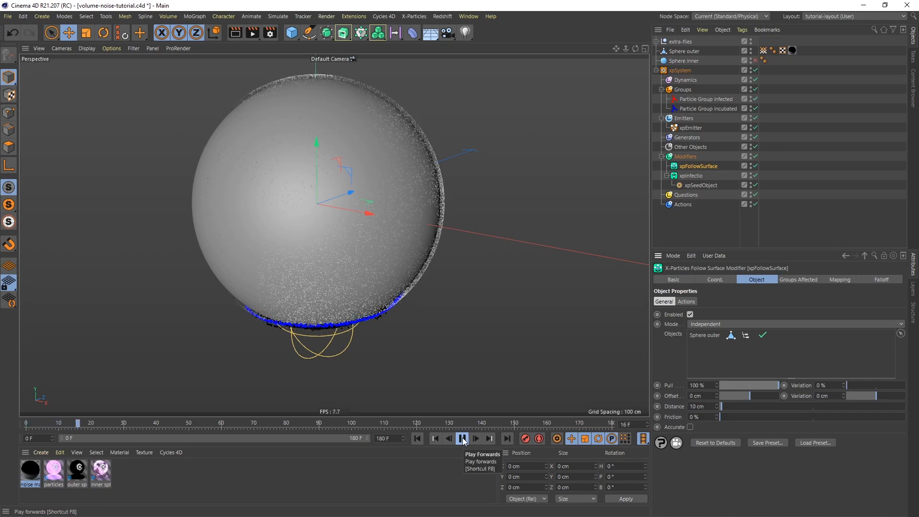
left_click_drag(329, 250, 355, 258, "alt")
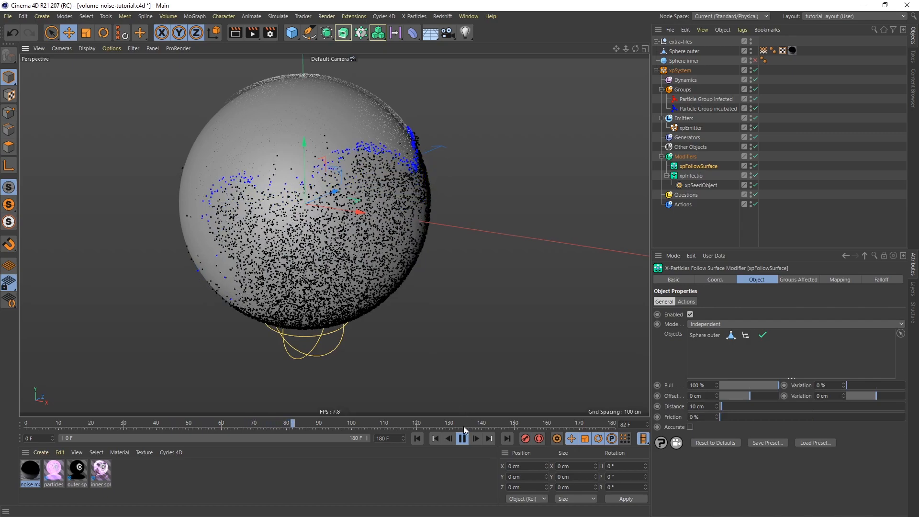
left_click(462, 439)
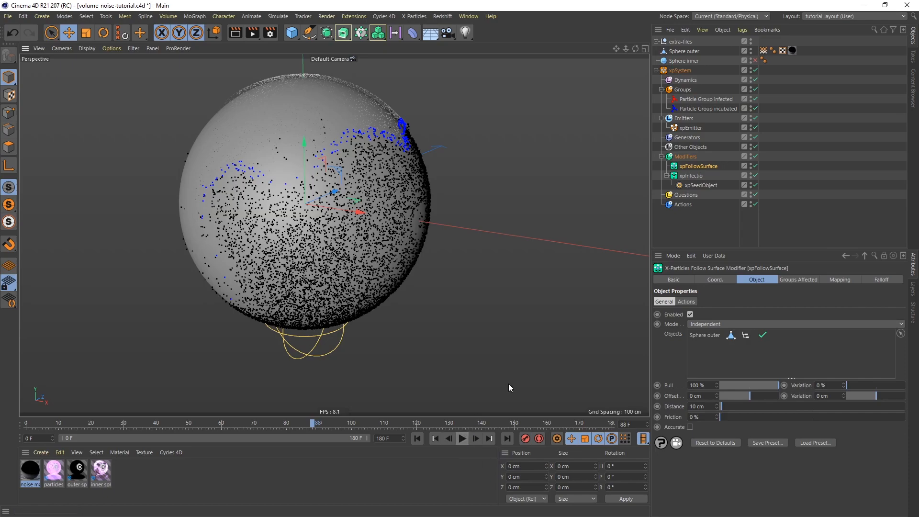
Add an xpFlowField object to the particle system's dynamics.
left_click(690, 81)
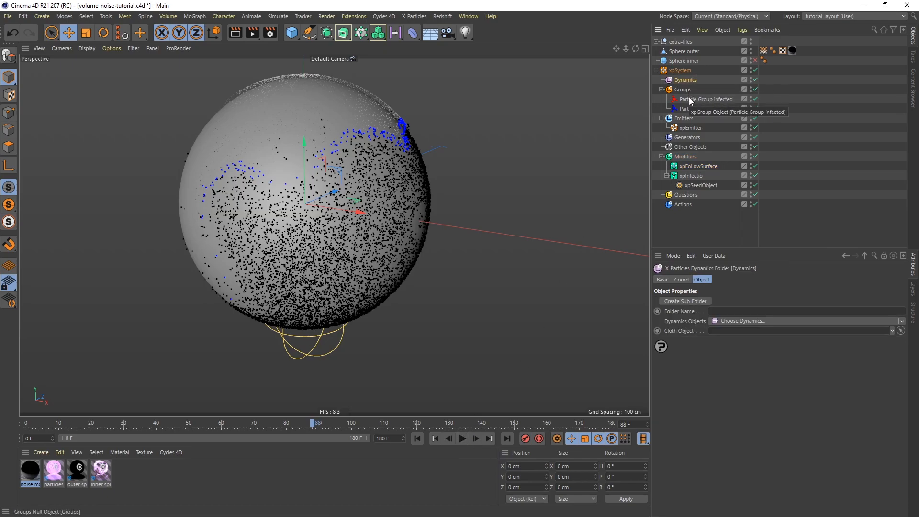
left_click(728, 319)
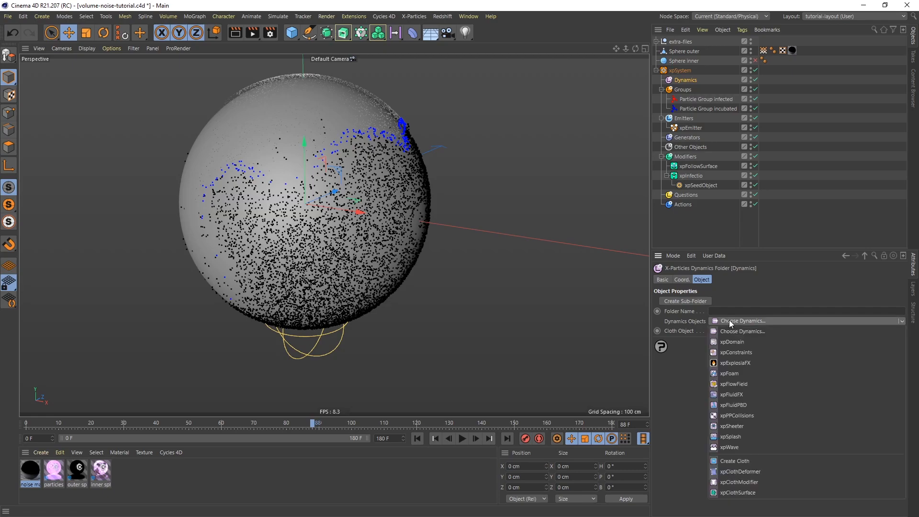
left_click(752, 385)
Shrink the flow field's box around the sphere to about 272 × 297 × 282 cm.
scroll(406, 196, "down", 5)
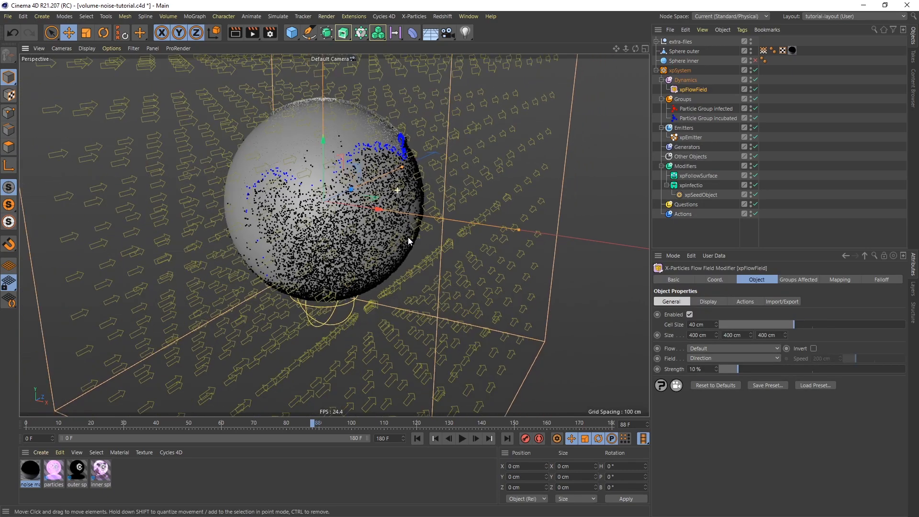
left_click_drag(387, 192, 452, 212, "alt")
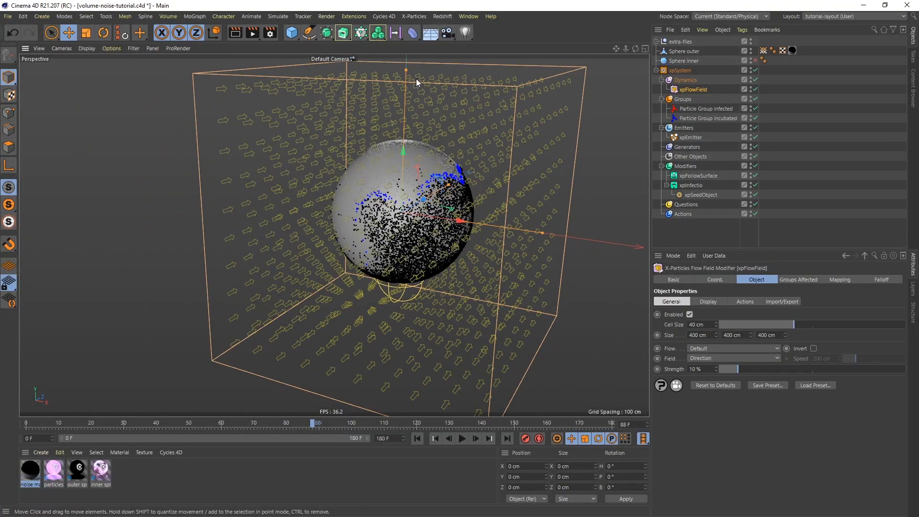
left_click_drag(409, 70, 407, 111)
left_click_drag(411, 207, 465, 205, "alt")
left_click_drag(398, 209, 272, 197, "alt")
left_click_drag(610, 232, 402, 215)
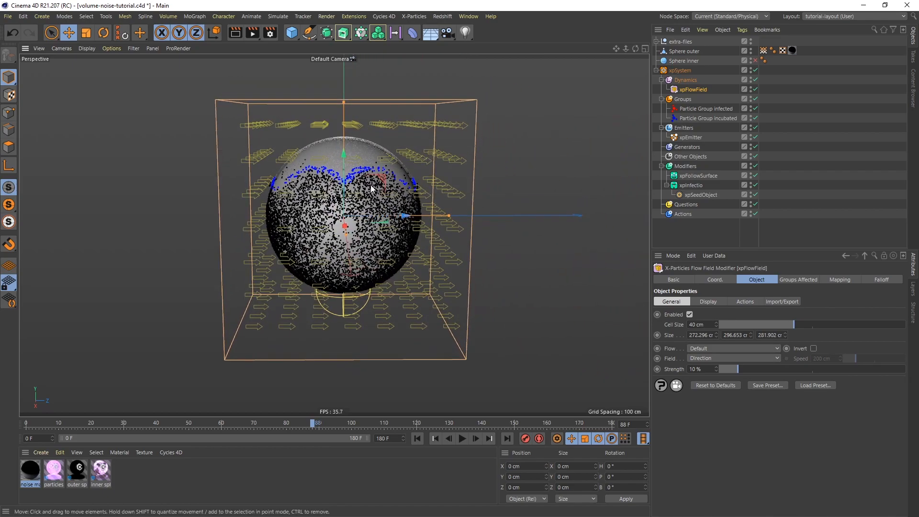
left_click_drag(374, 188, 371, 185, "alt")
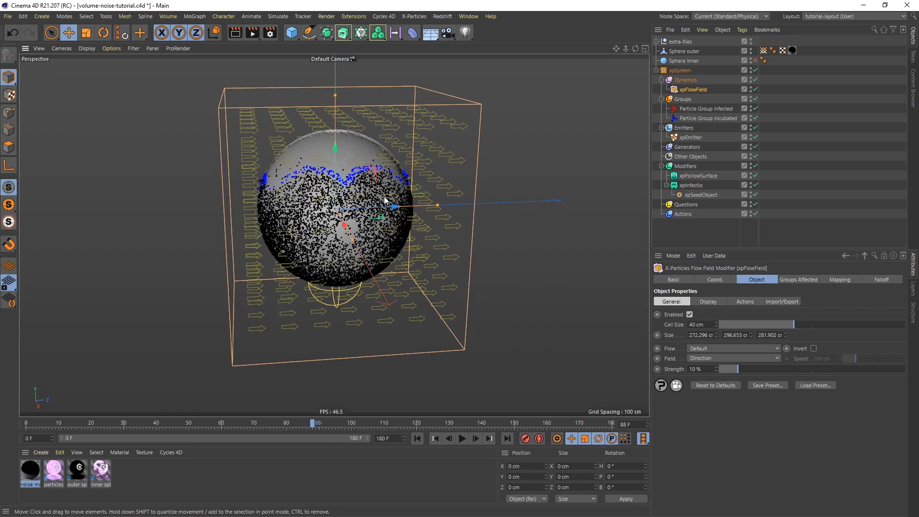
Play the first frames of the animation with the flow field in place and stop it.
left_click(417, 439)
left_click(467, 438)
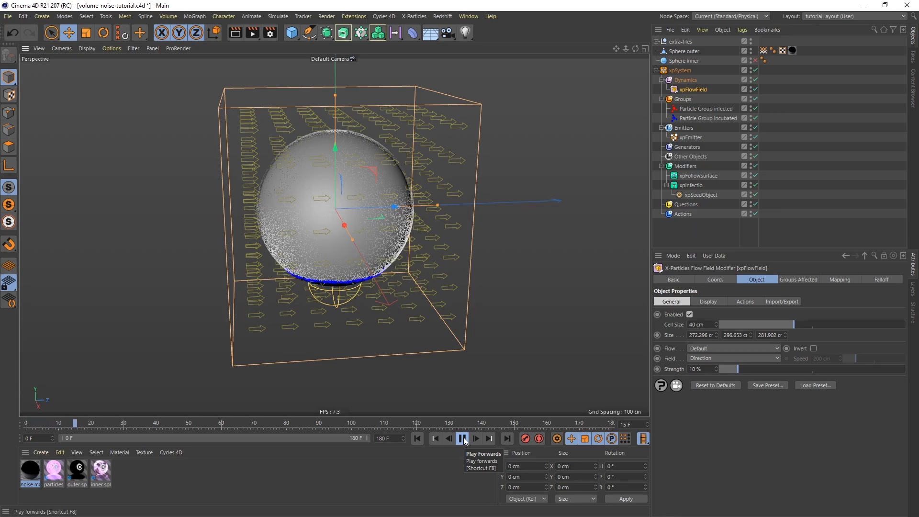
left_click(463, 438)
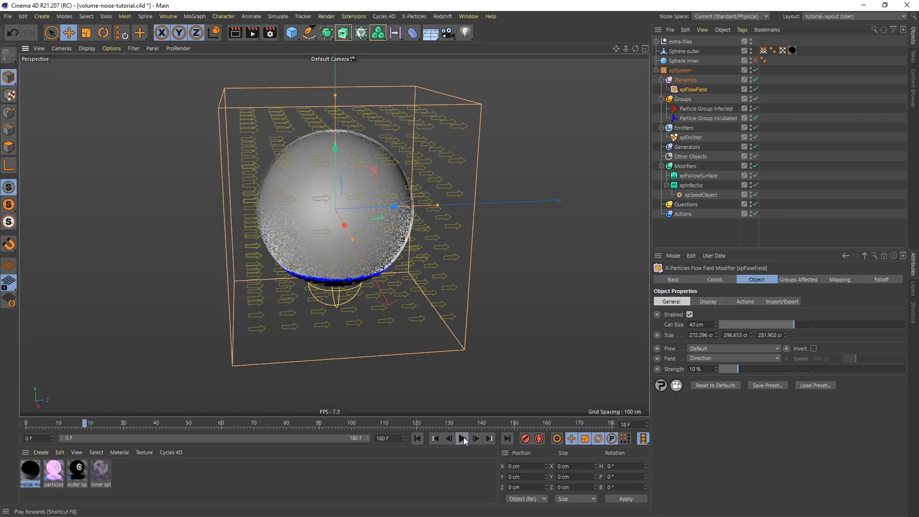
Restrict both the flow field and the follow surface modifier to the infected particle group.
left_click(808, 280)
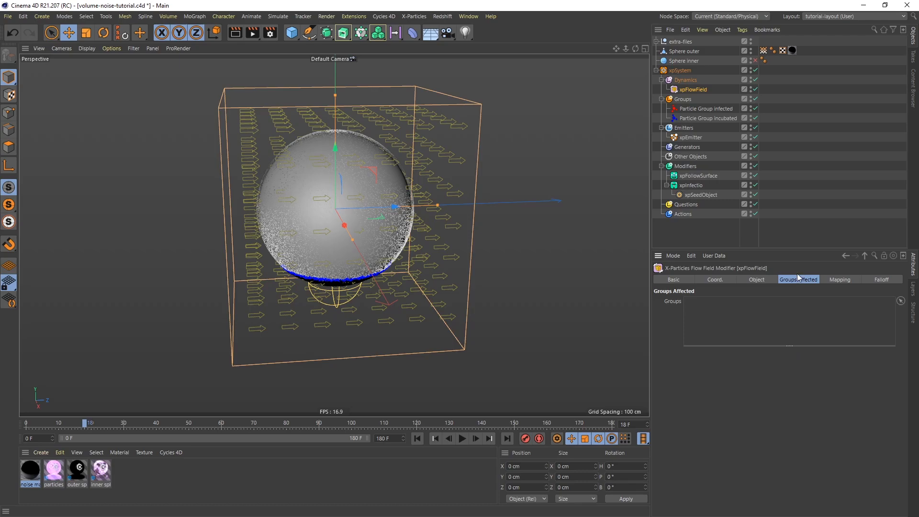
left_click_drag(697, 112, 744, 315)
left_click(704, 176)
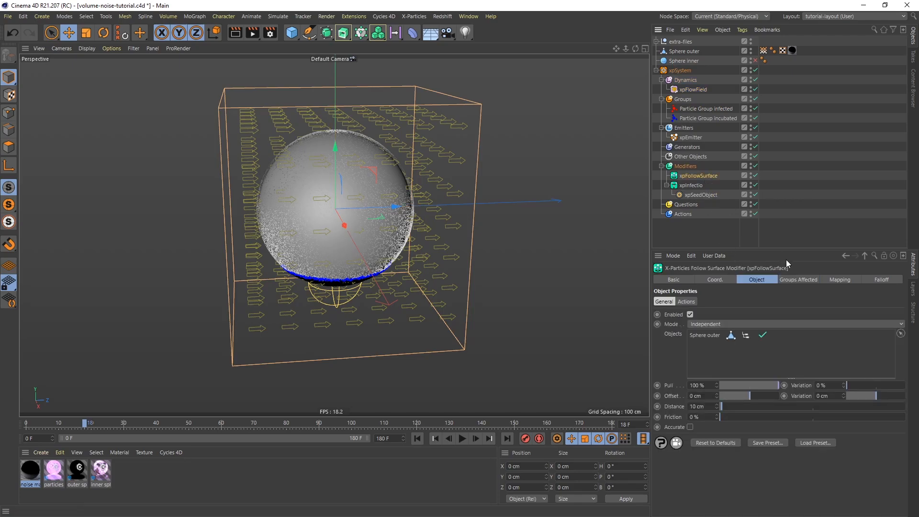
left_click(799, 280)
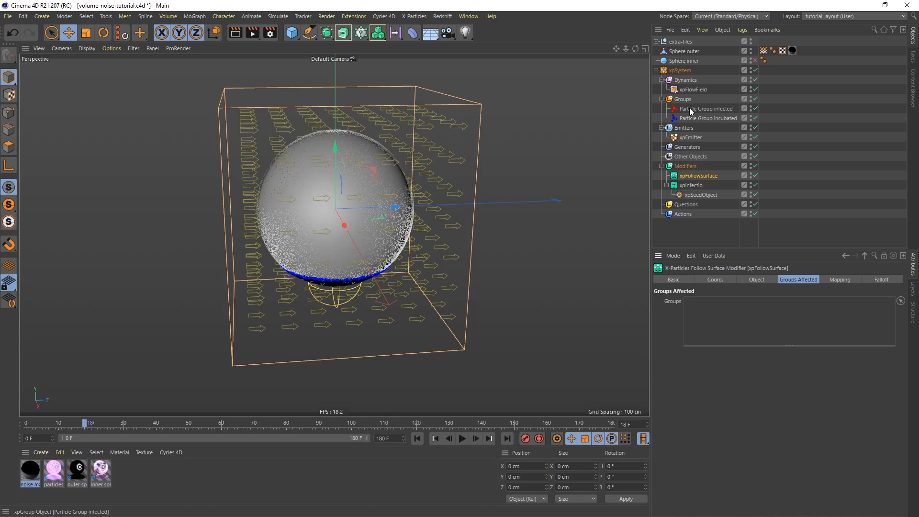
left_click_drag(739, 237, 747, 316)
Replay the animation from the start, stop it, and examine how the infected group moves over the sphere.
left_click(435, 438)
left_click(463, 439)
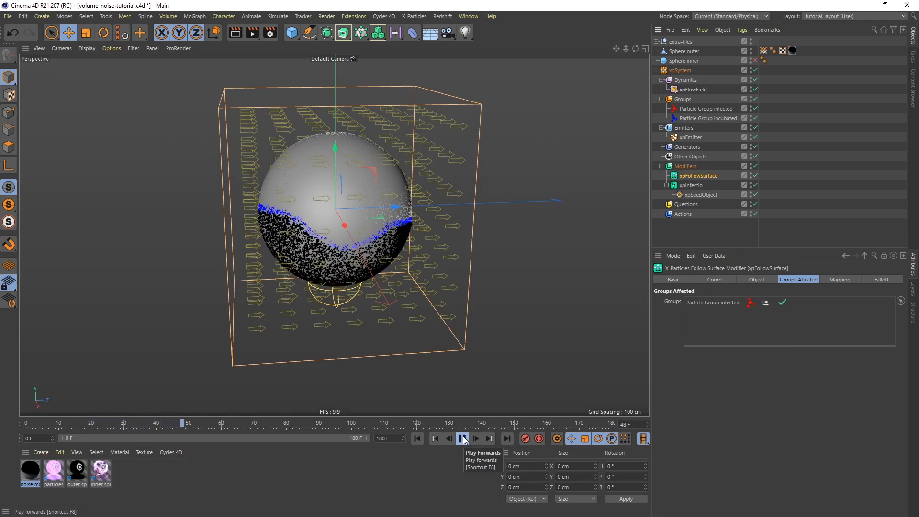
left_click(462, 438)
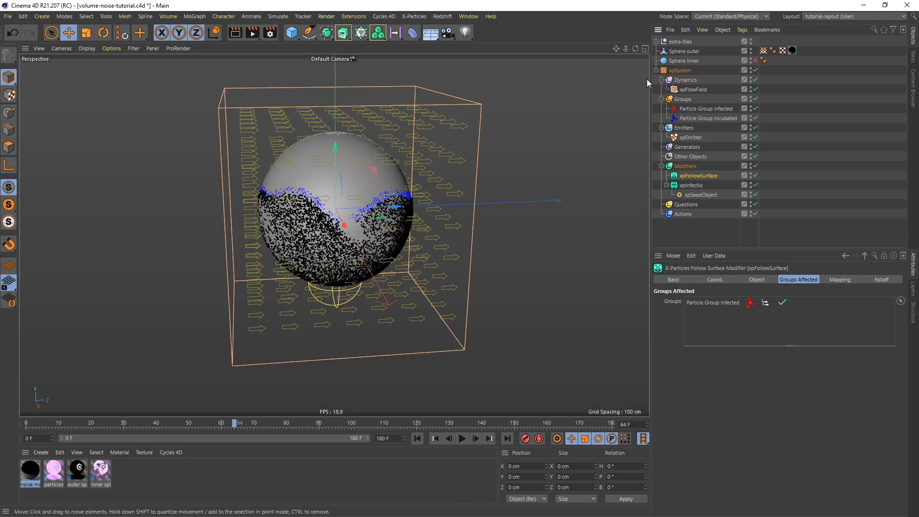
Rotate the flow field 90° in pitch so that its direction arrows point straight up.
left_click(690, 88)
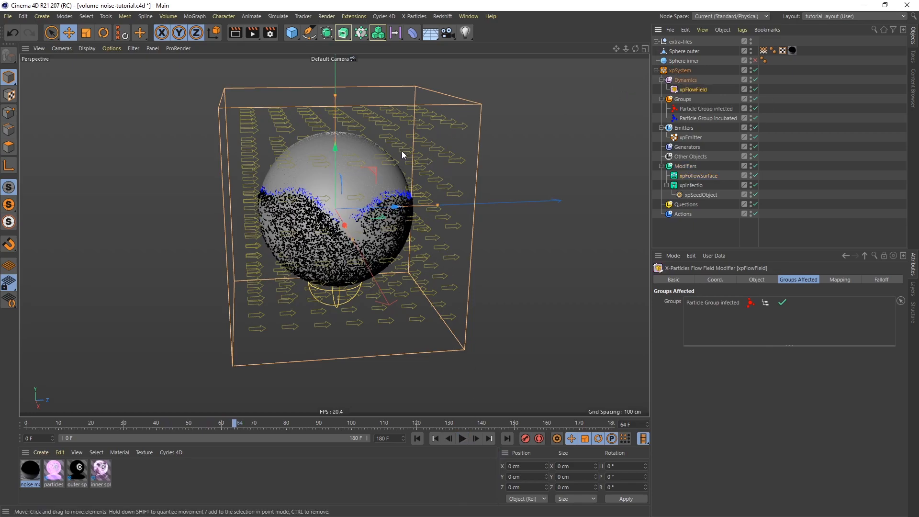
key("r")
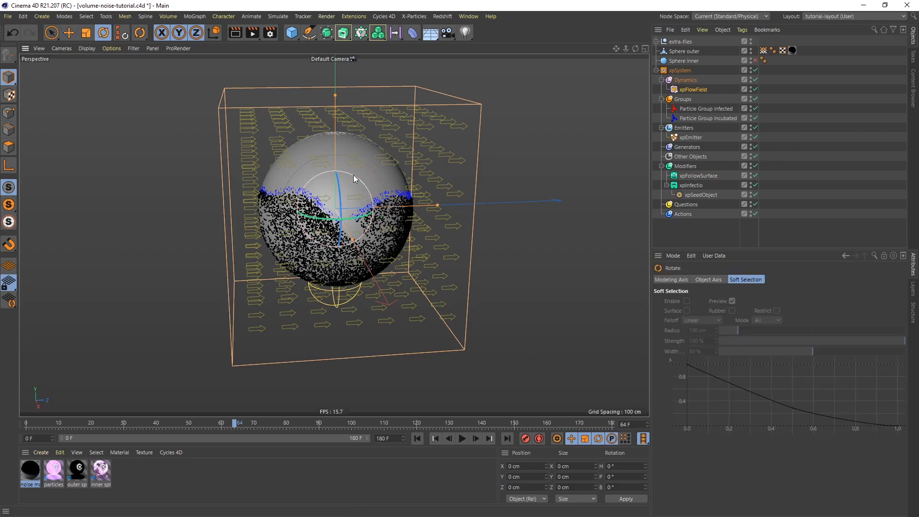
left_click_drag(352, 174, 301, 195)
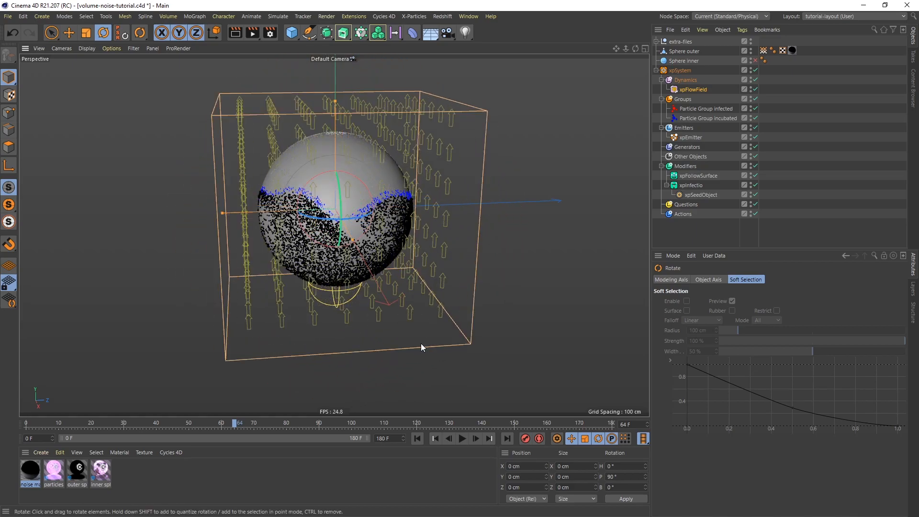
Set the flow field's cell size to 22 cm and its strength to 43 %.
left_click(692, 89)
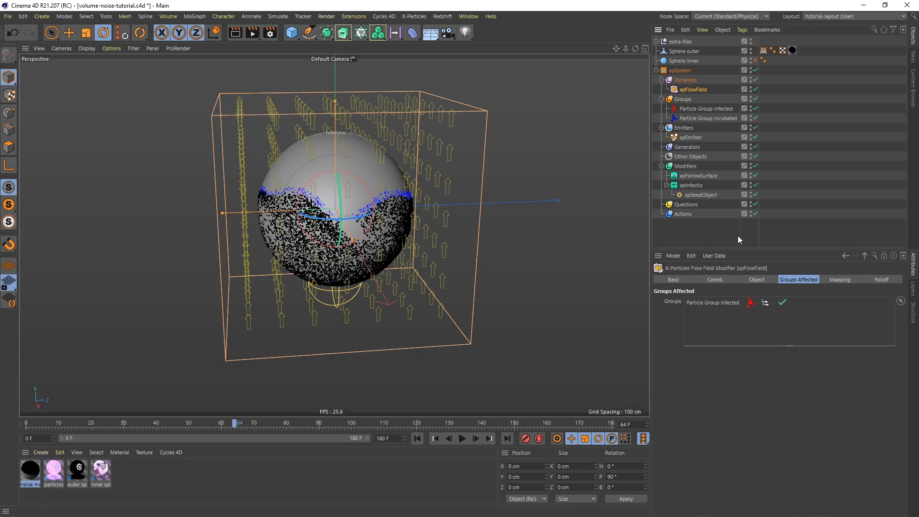
left_click(745, 279)
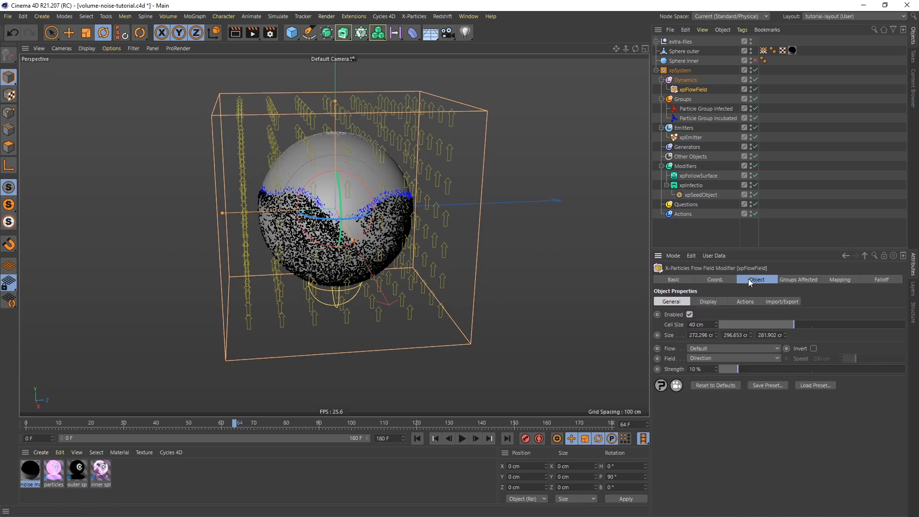
left_click(711, 324)
type("22")
key("Return")
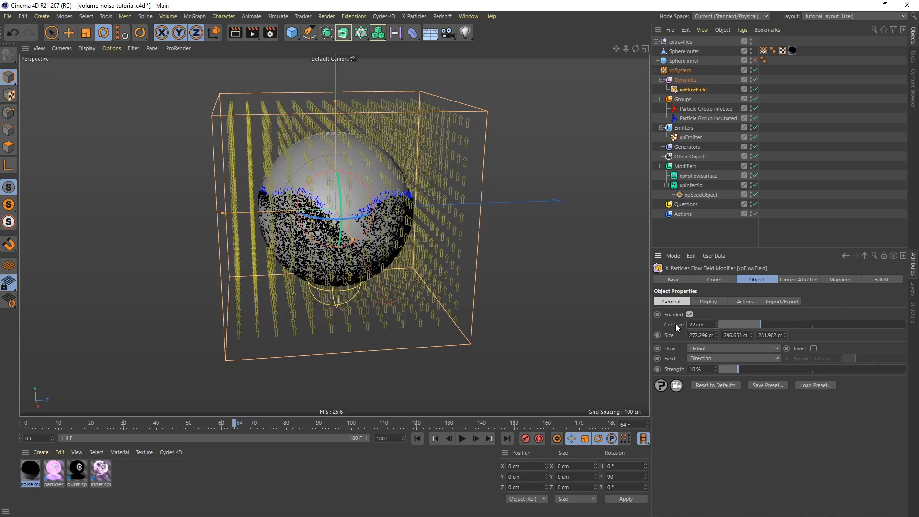
left_click(689, 369)
type("43")
key("Return")
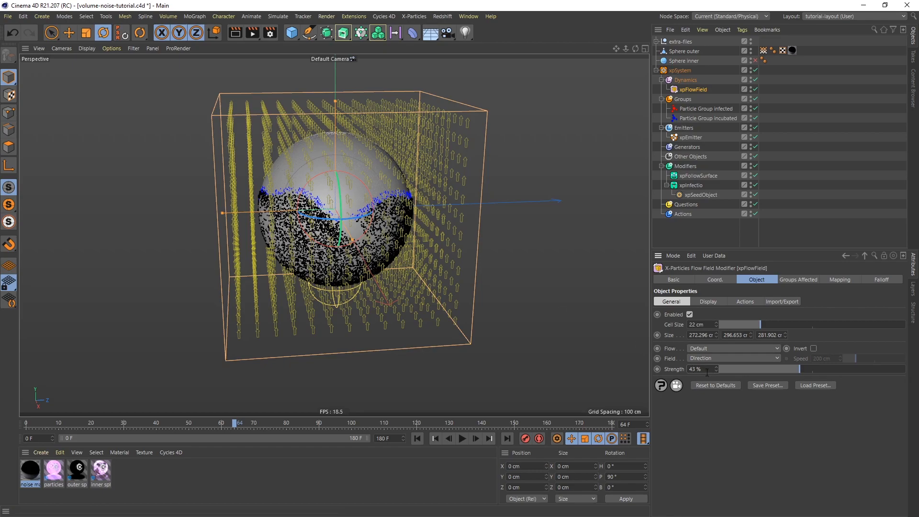
Hide the flow field's vectors, replay the animation from the first frame, and examine the particles' upward motion around the sphere.
left_click(705, 301)
left_click(701, 315)
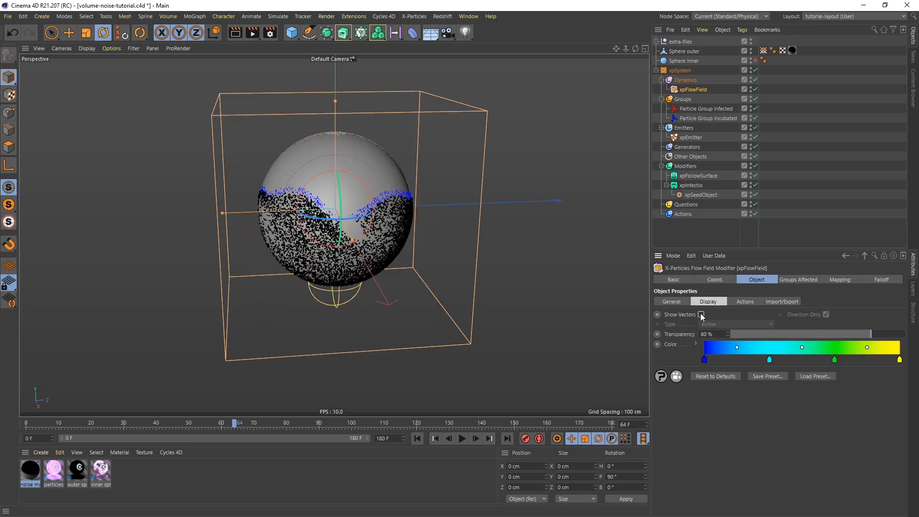
left_click(418, 439)
left_click(462, 439)
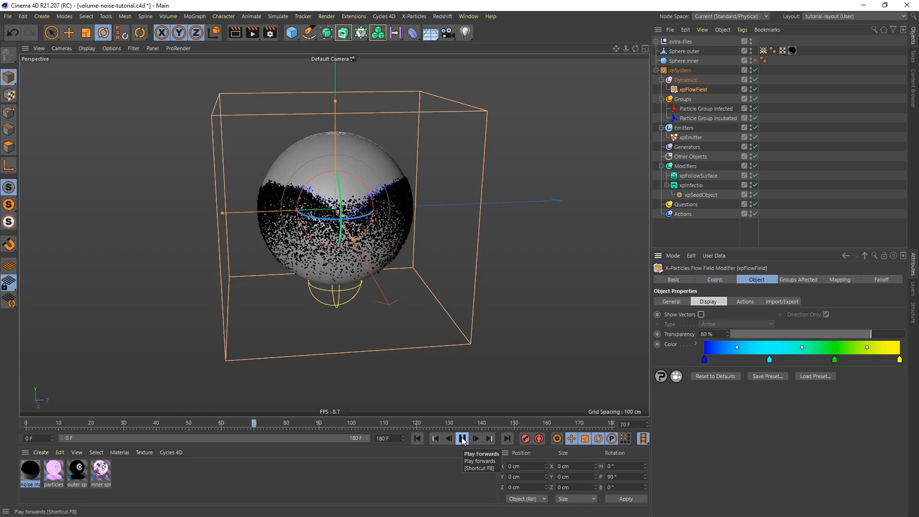
left_click(462, 439)
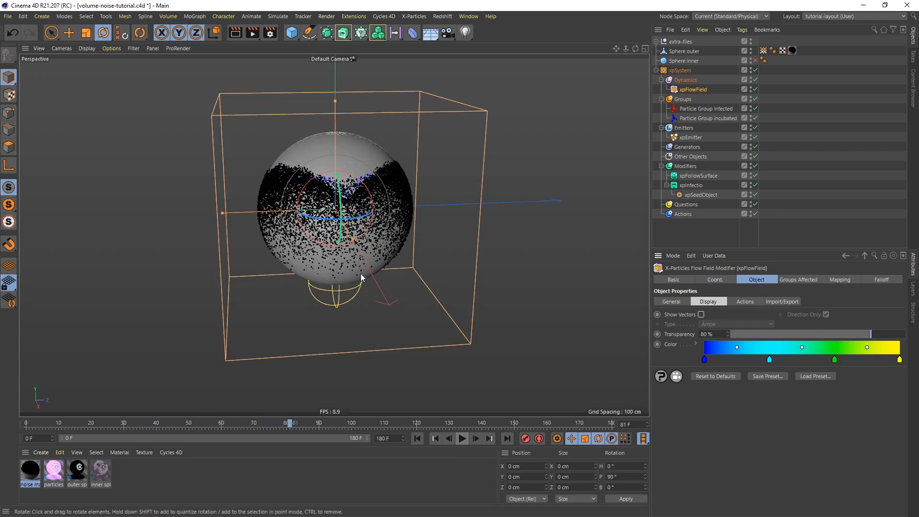
left_click_drag(329, 196, 512, 206, "alt")
Rename the flow field as "xpFlowField direction".
left_click(672, 302)
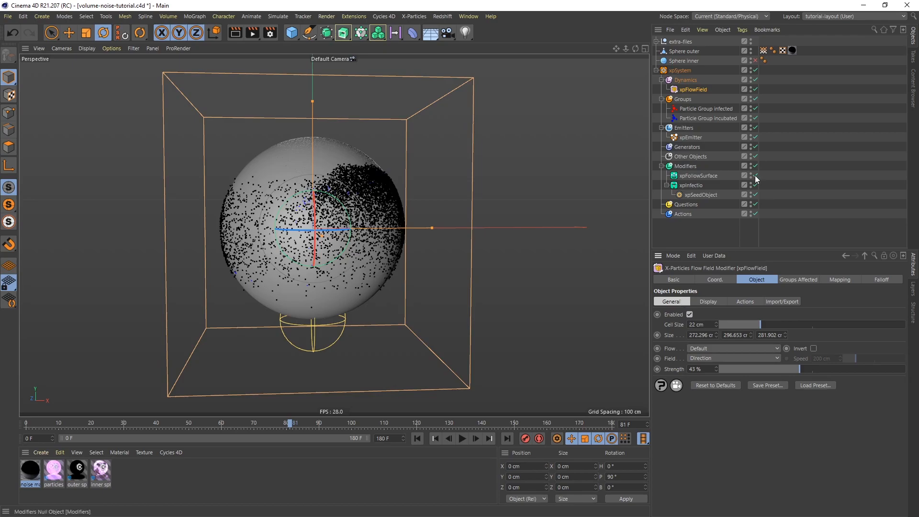
double_click(696, 90)
left_click(714, 90)
type("direction")
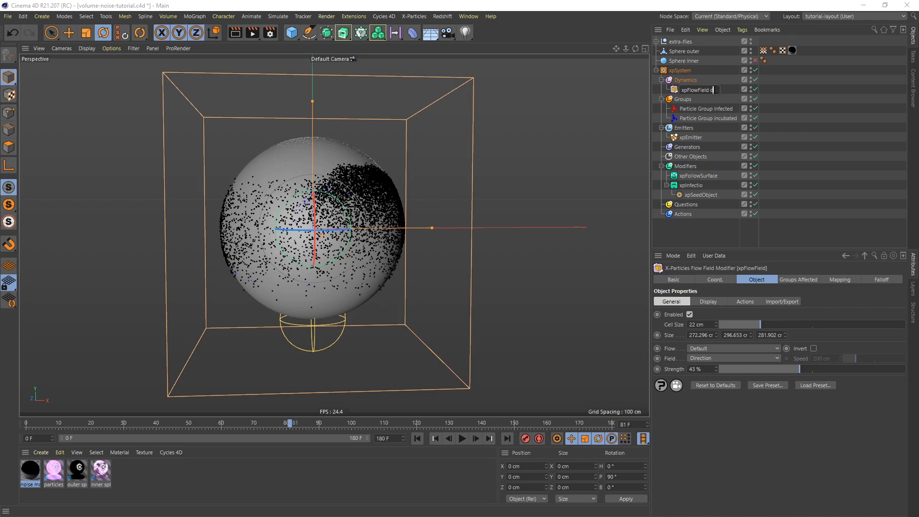
key("Return")
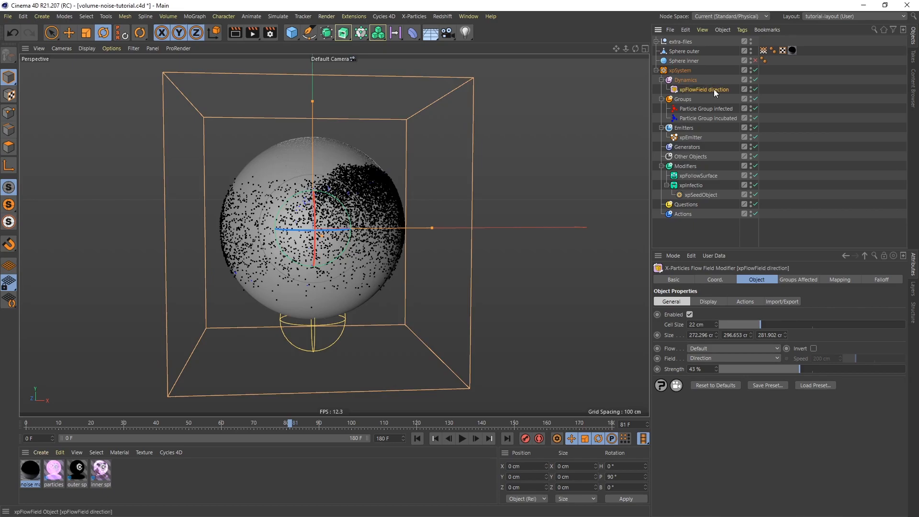
Duplicate the direction flow field and rename the copy as "xpFlowField random".
left_click_drag(711, 88, 739, 100, "ctrl")
double_click(713, 99)
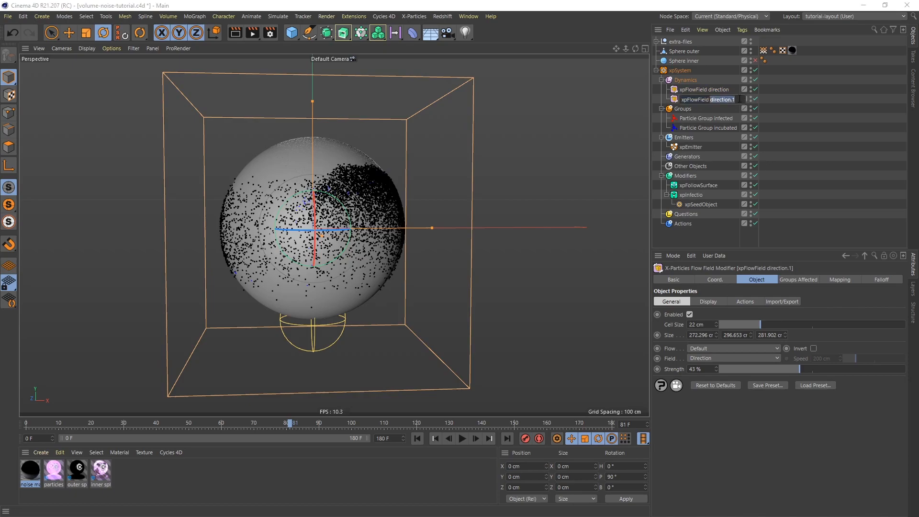
type("random")
key("Return")
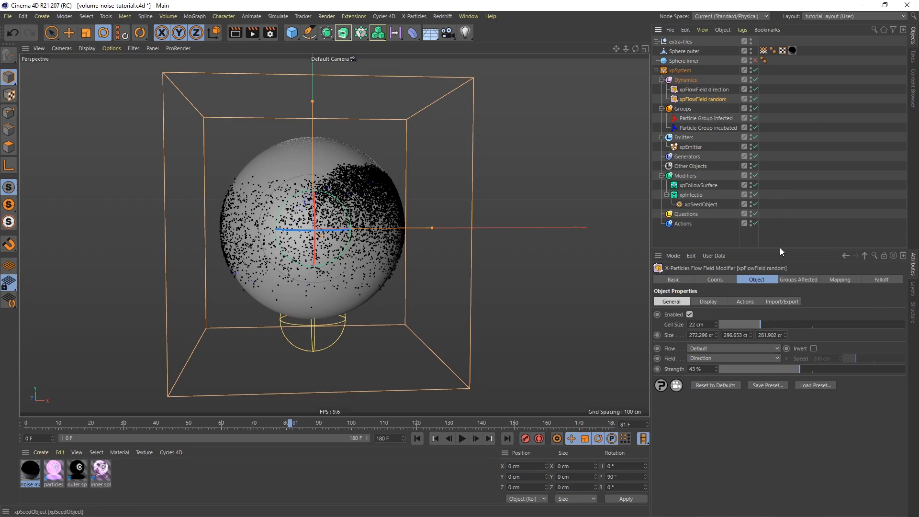
Set the random flow field's cell size to 17 cm and switch its flow to Shader with a Noise shader.
left_click(678, 303)
left_click_drag(758, 324, 751, 326)
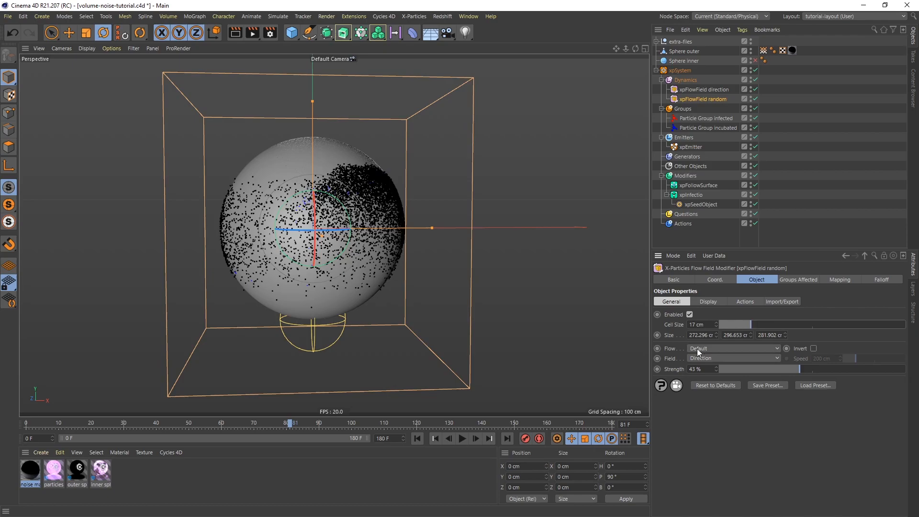
left_click(724, 348)
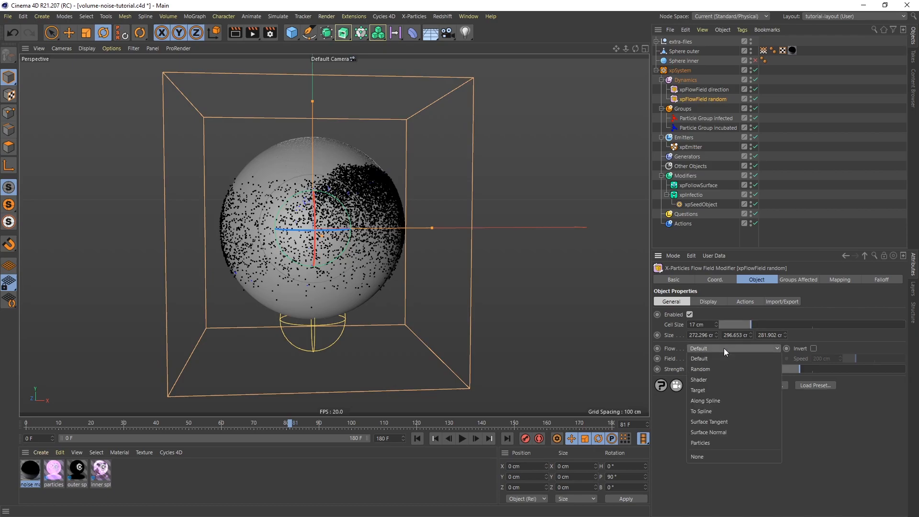
left_click(715, 384)
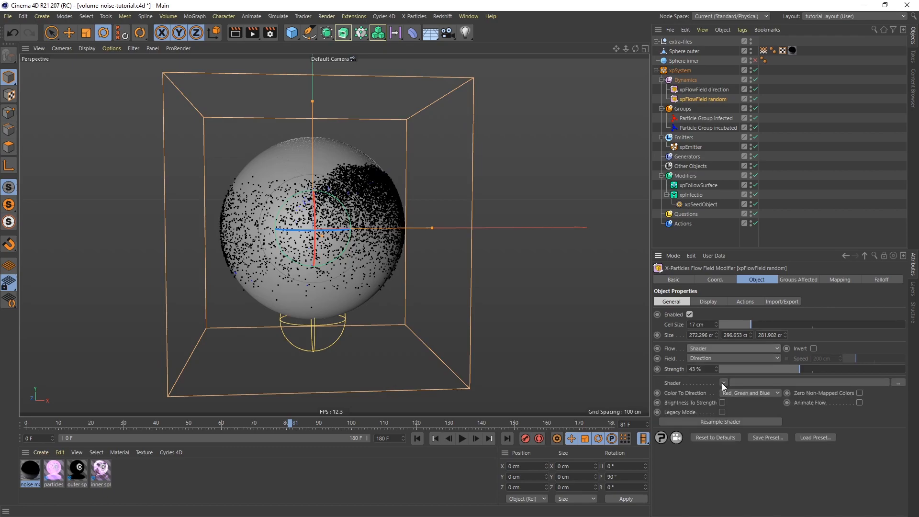
left_click(723, 383)
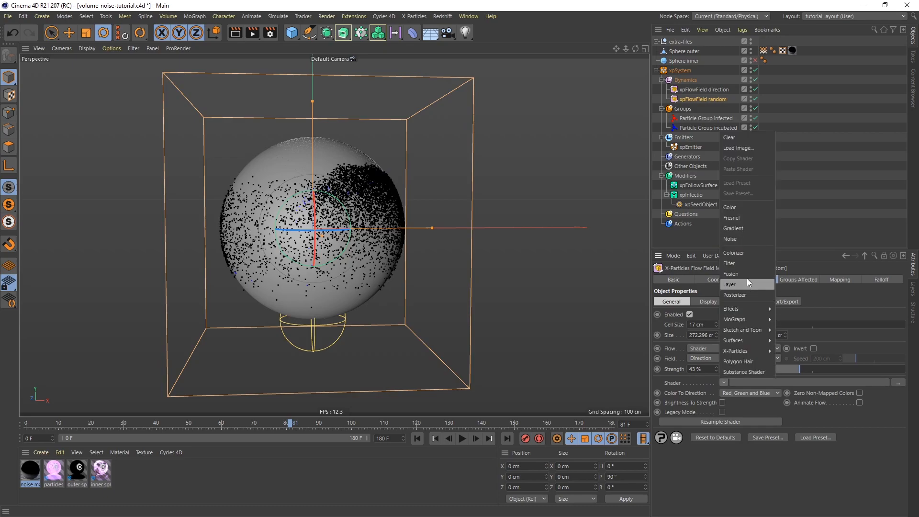
left_click(747, 240)
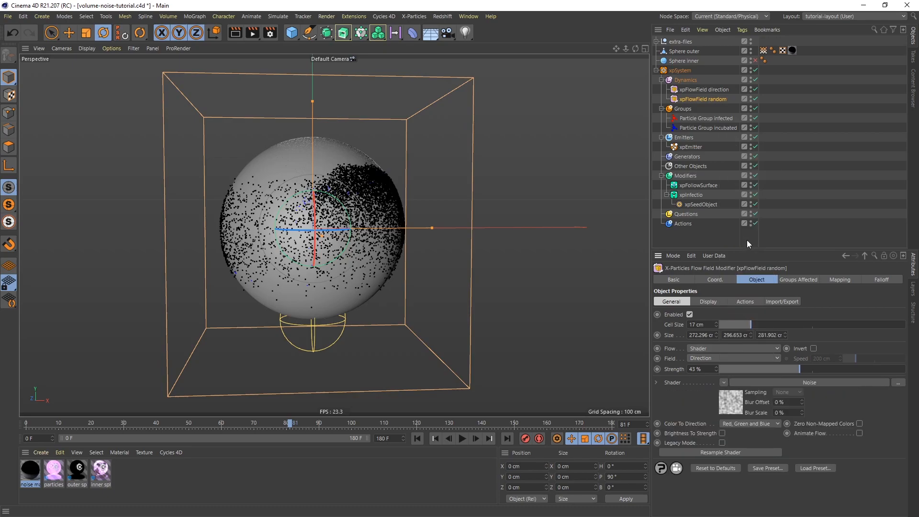
Raise the flow field's Noise shader contrast to 33 % and return to the random flow field's settings.
left_click(806, 383)
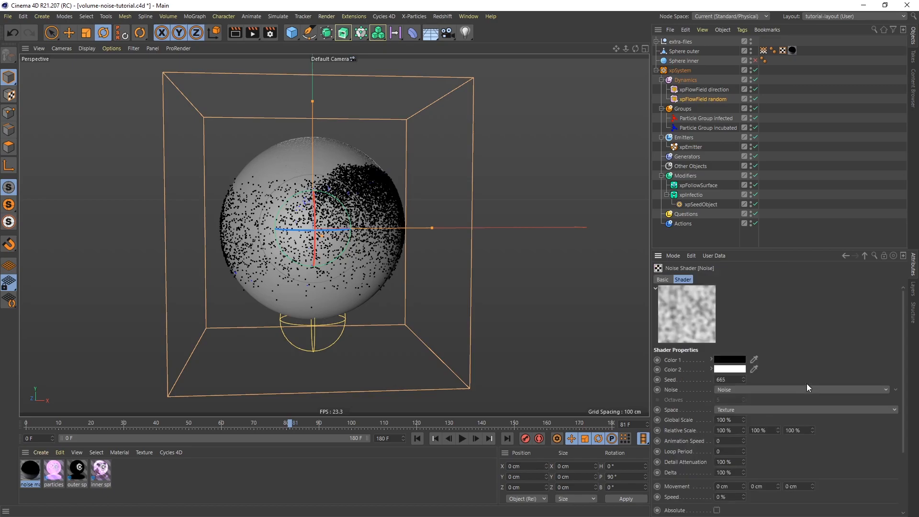
left_click_drag(798, 249, 802, 203)
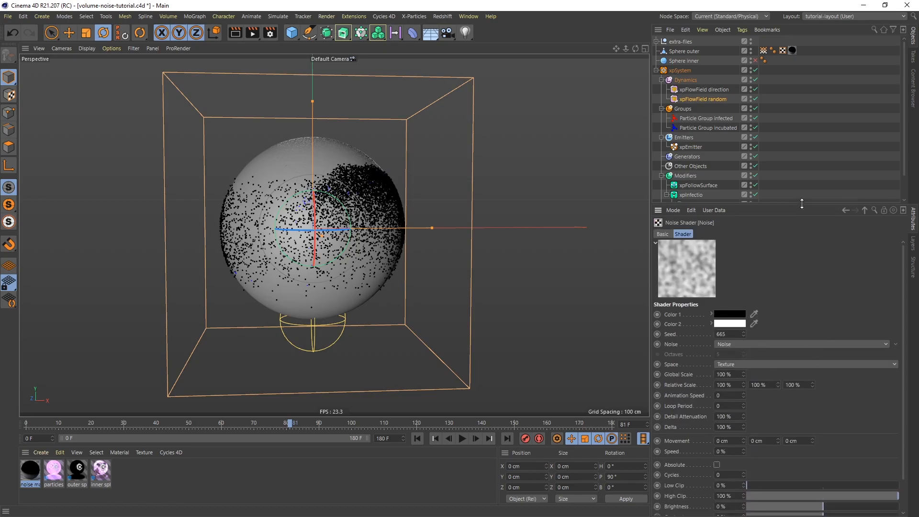
scroll(904, 428, "down", 3)
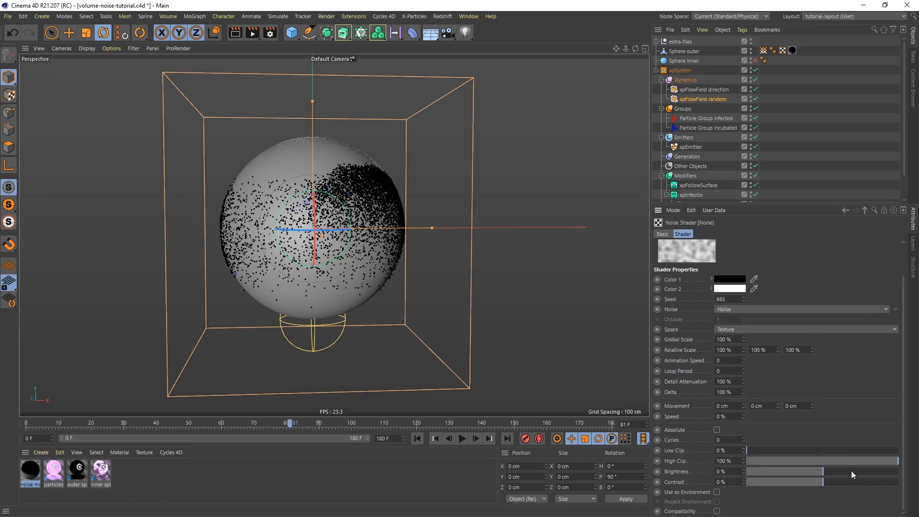
left_click_drag(833, 480, 848, 481)
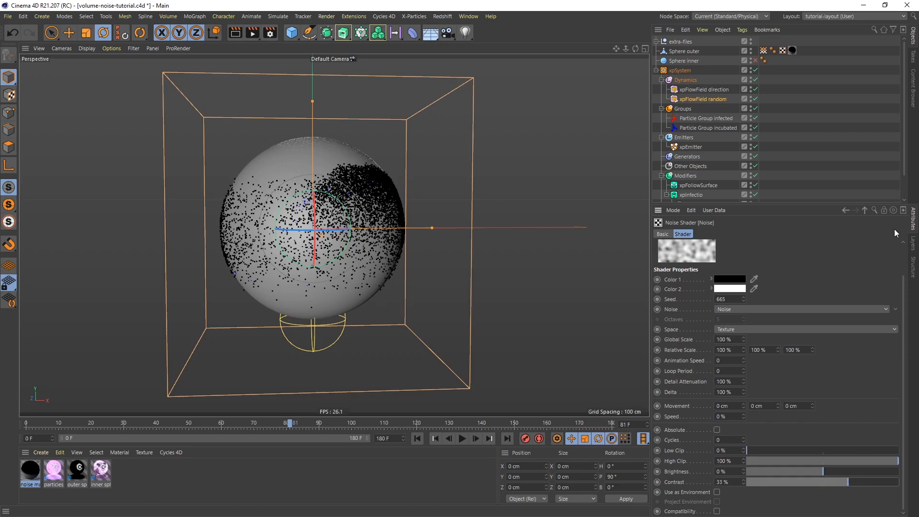
left_click(843, 211)
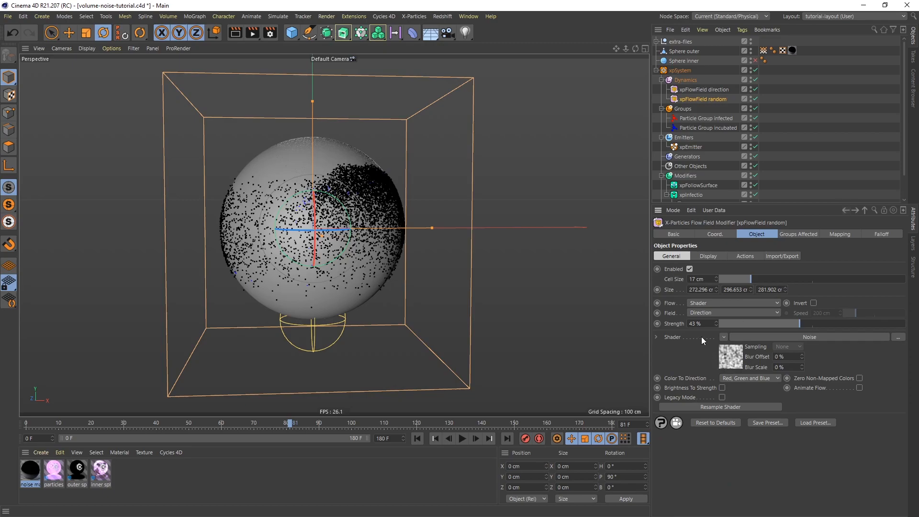
Set the random flow field's strength to 46 %.
left_click_drag(702, 323, 675, 325)
type("46")
key("Return")
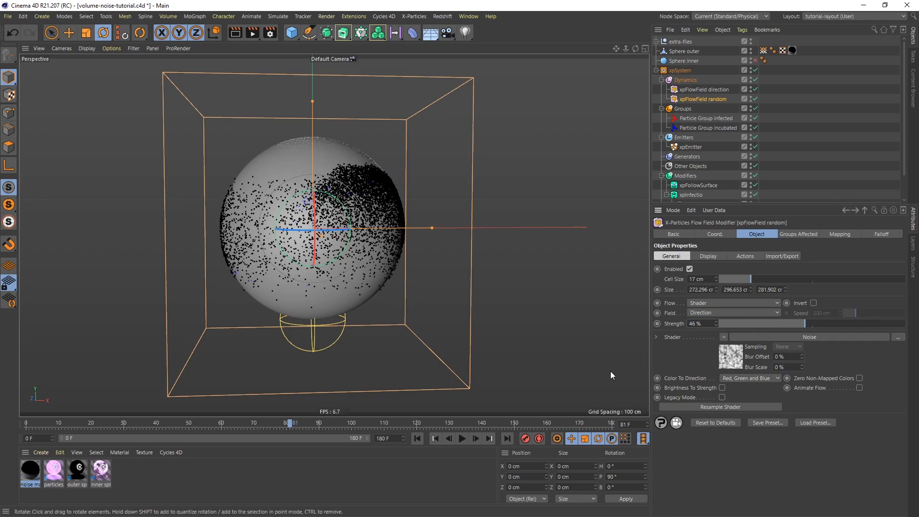
Replay the animation from the first frame, pausing to examine the particle trails from several sides of the sphere.
left_click(415, 439)
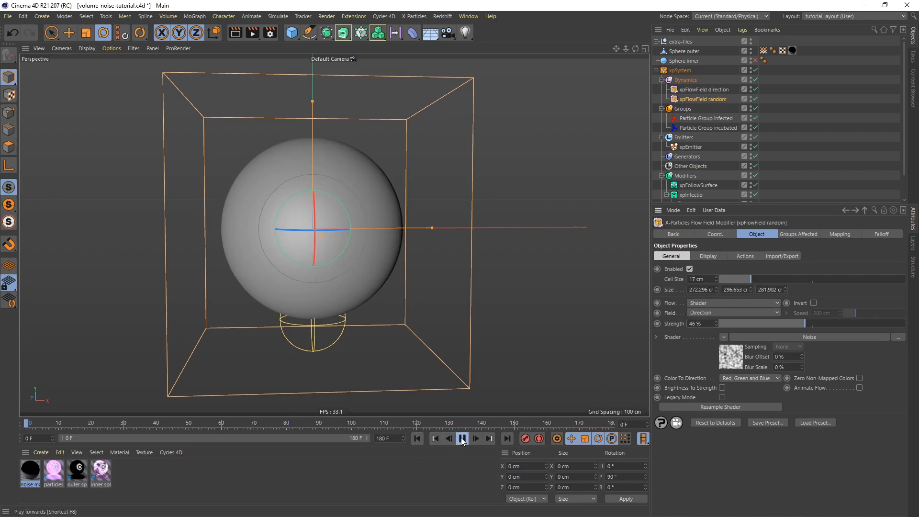
left_click(461, 438)
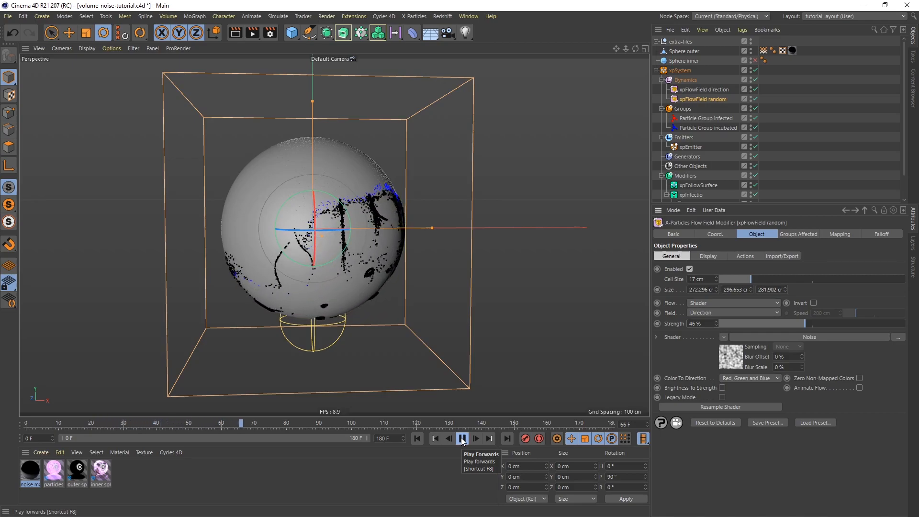
left_click(462, 438)
left_click_drag(334, 240, 181, 229, "alt")
left_click_drag(460, 254, 323, 300, "alt")
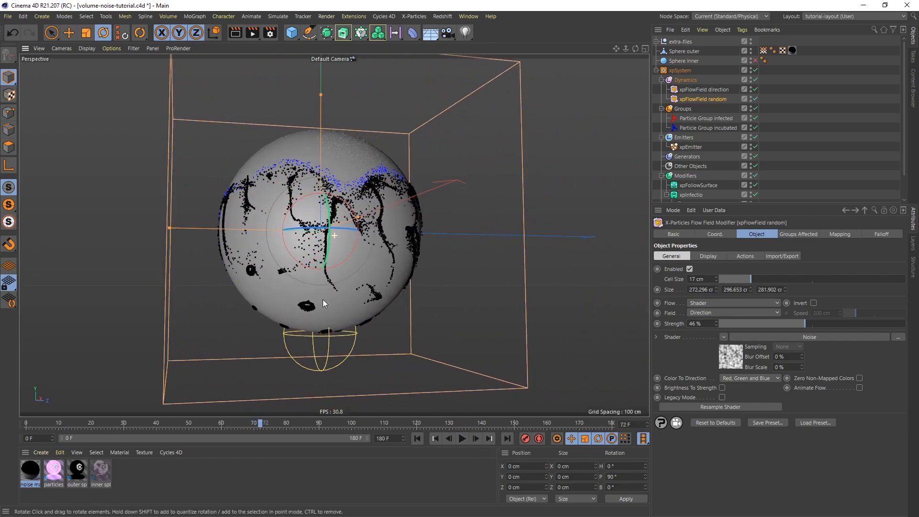
left_click(463, 439)
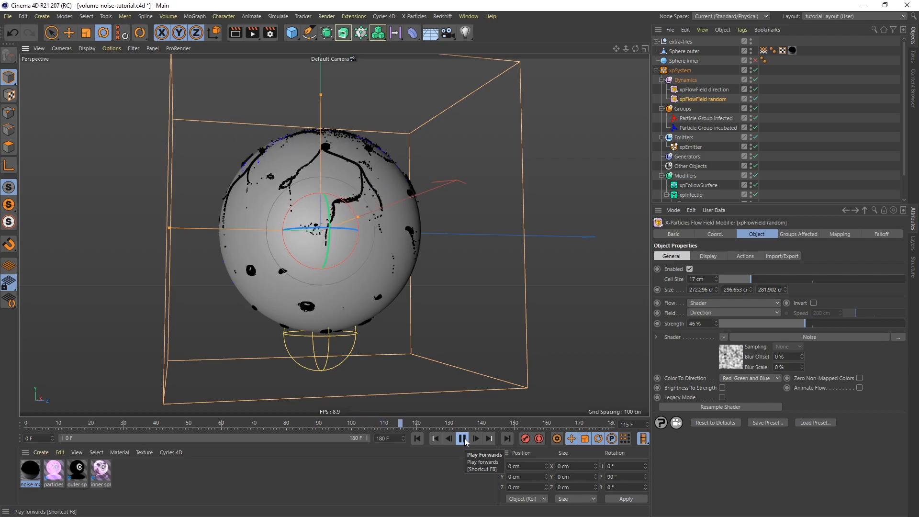
left_click(462, 439)
left_click_drag(364, 241, 489, 256, "alt")
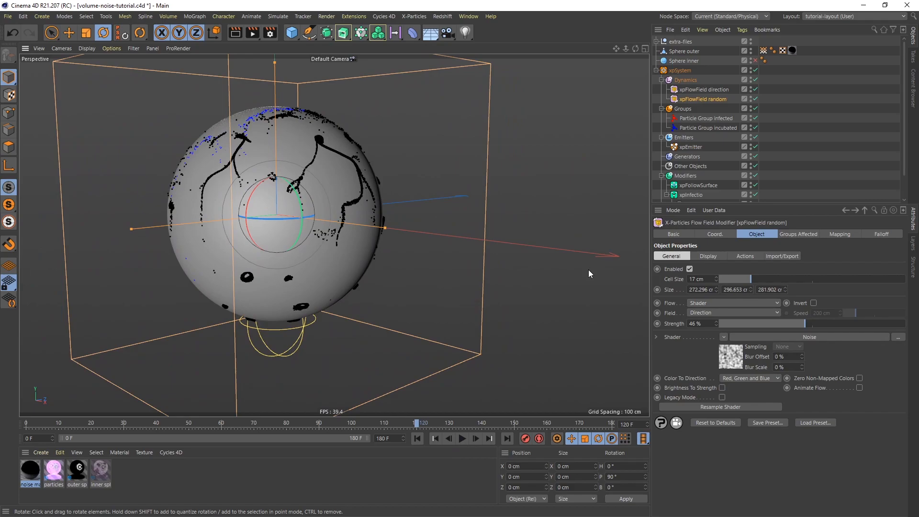
Set the random flow field's cell size to 20 cm and replay the animation from the first frame.
double_click(697, 279)
type("10")
key("Return")
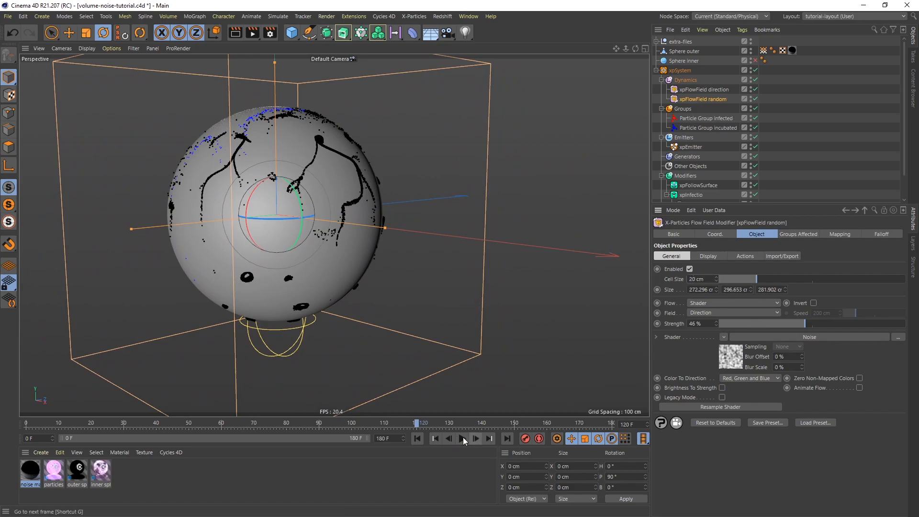
left_click(418, 439)
left_click(462, 439)
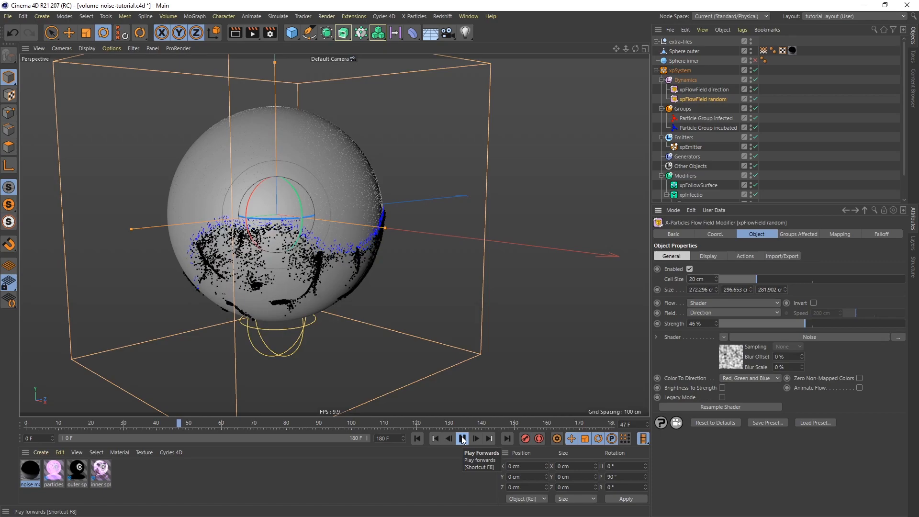
left_click(462, 438)
Set the incubated particle group's editor display to Dots and its colour to white.
left_click(710, 128)
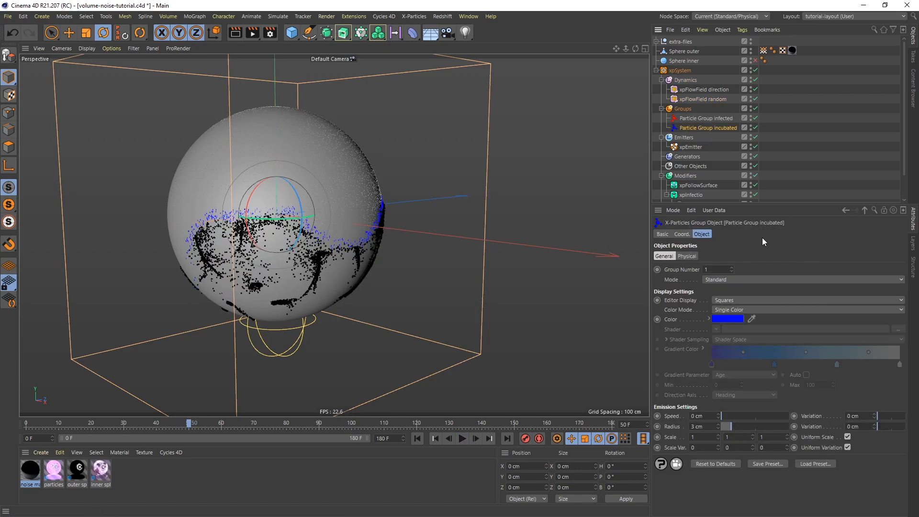
left_click(741, 298)
left_click(723, 310)
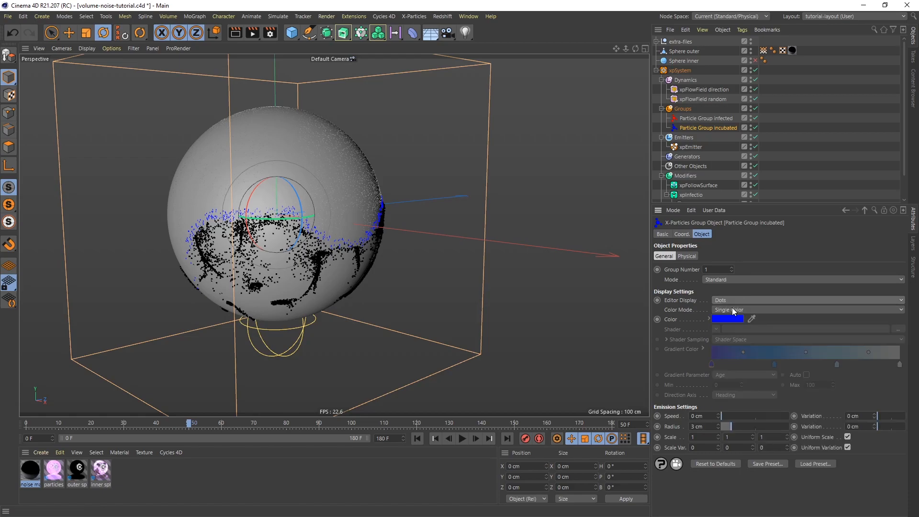
left_click(729, 318)
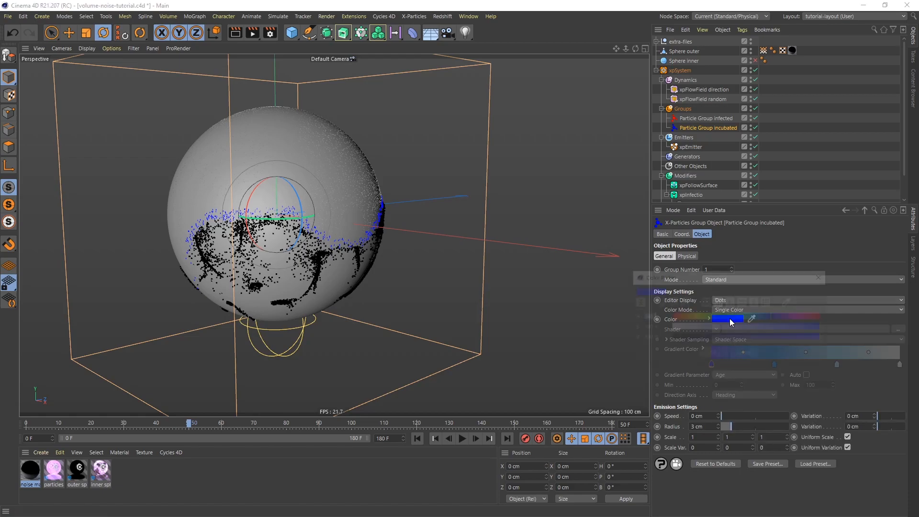
left_click_drag(731, 329, 671, 329)
left_click(713, 353)
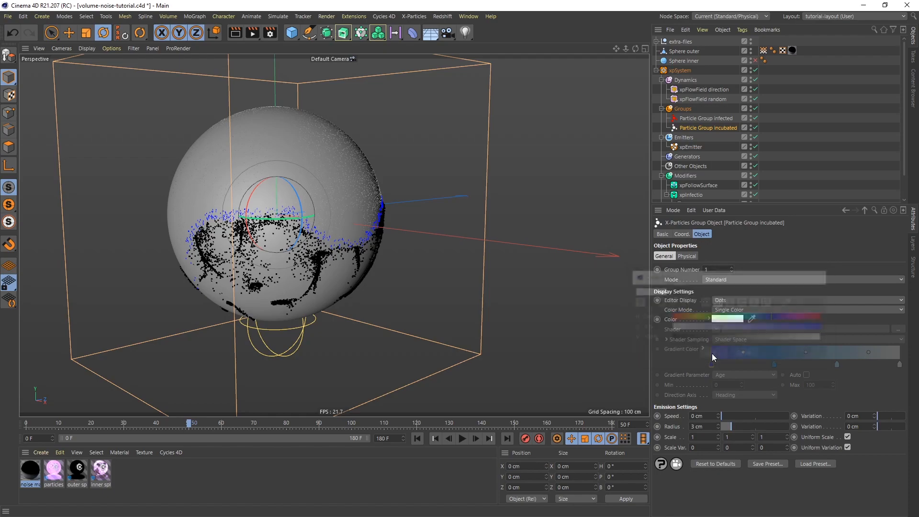
Replay the simulation from the start and examine the infected particles' trails around the sphere.
left_click(417, 438)
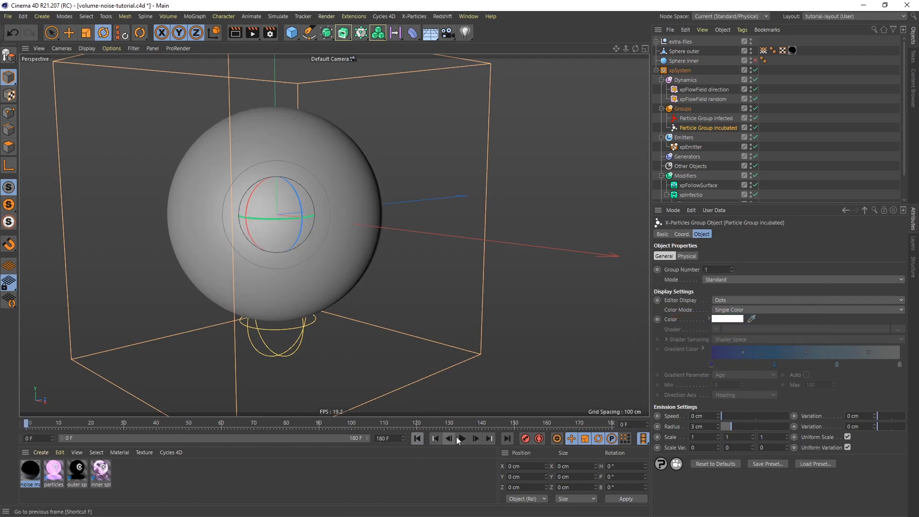
left_click(462, 438)
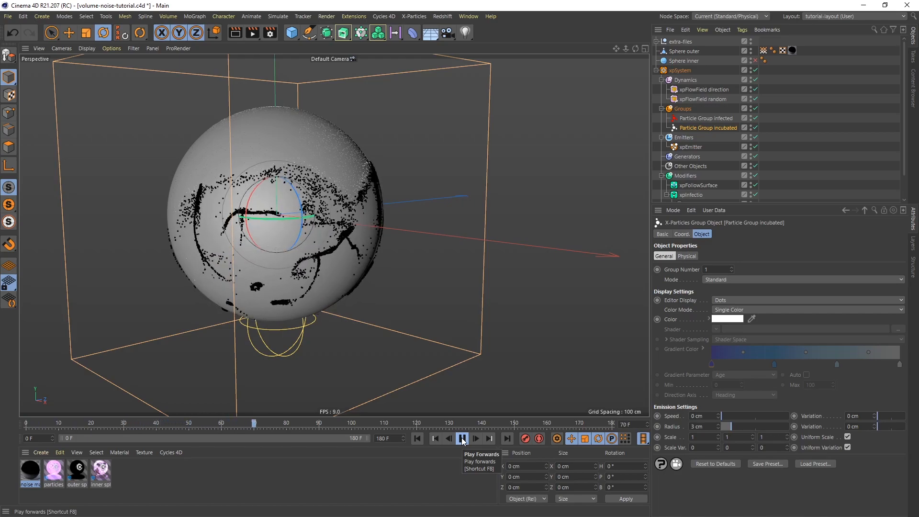
left_click(462, 438)
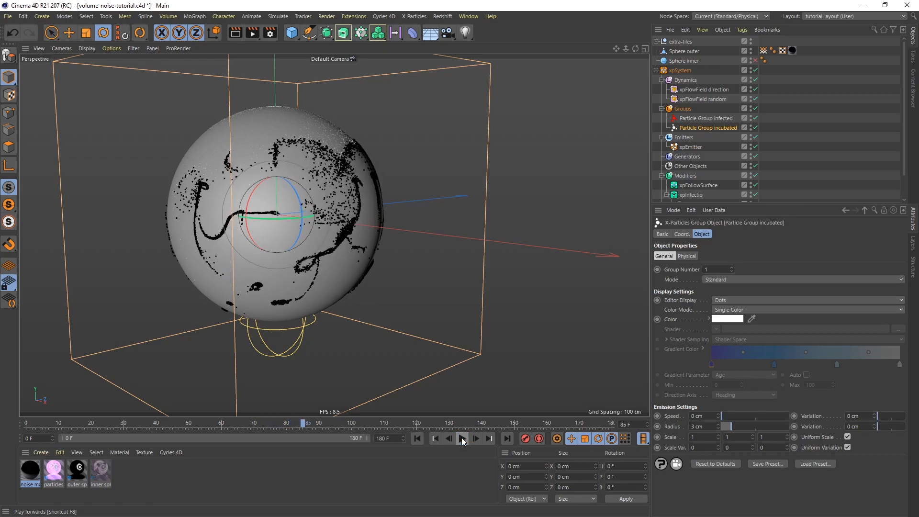
left_click_drag(327, 214, 288, 213, "alt")
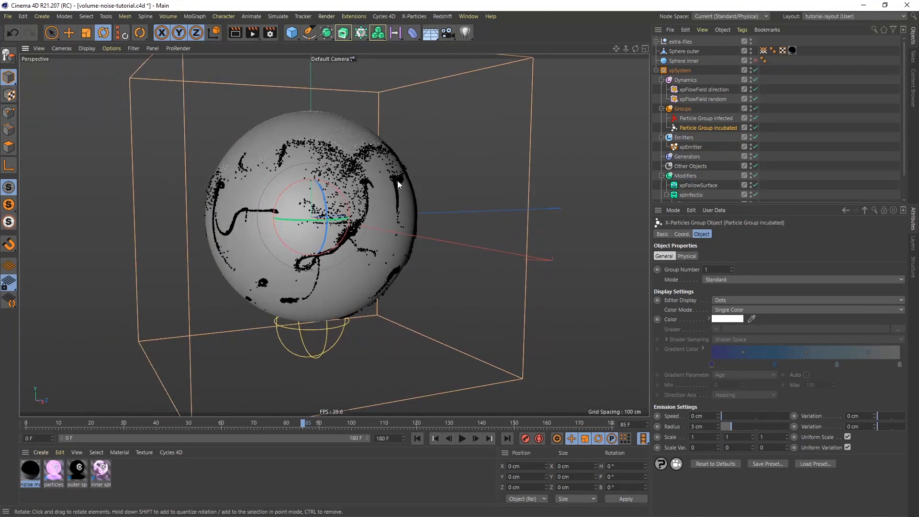
Add an xpWetMap tag to Sphere outer and use Particle Group infected as its particle source.
left_click(688, 50)
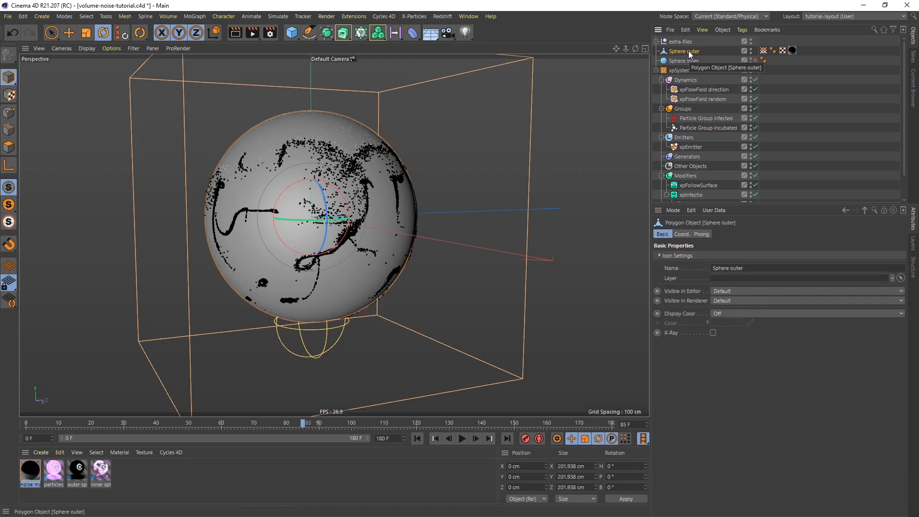
right_click(689, 51)
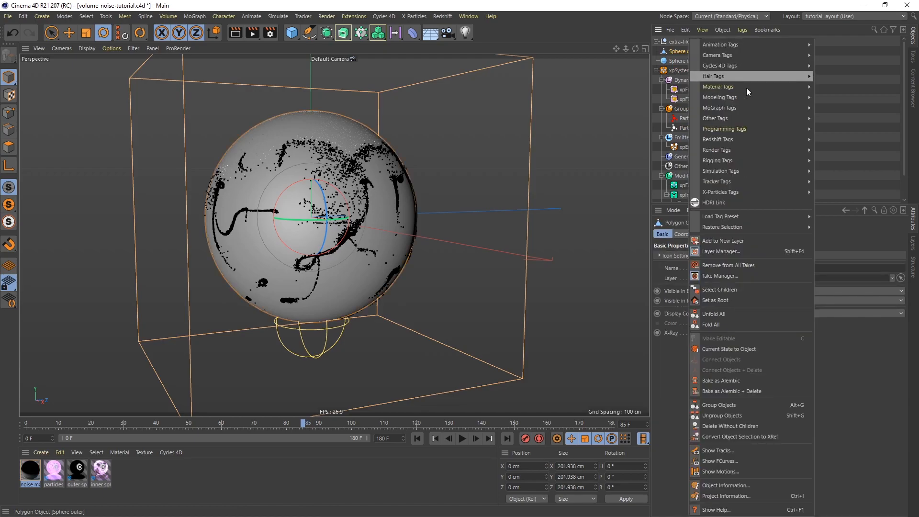
mouse_move(758, 191)
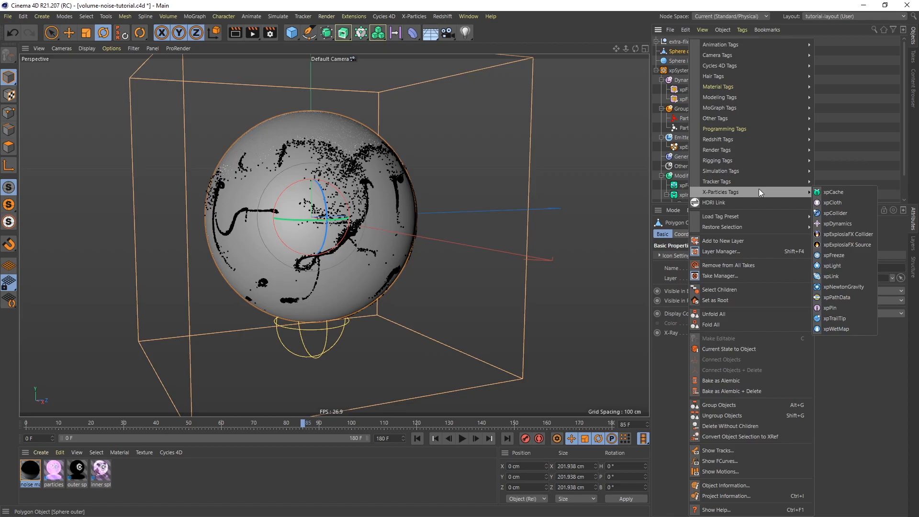
left_click(837, 328)
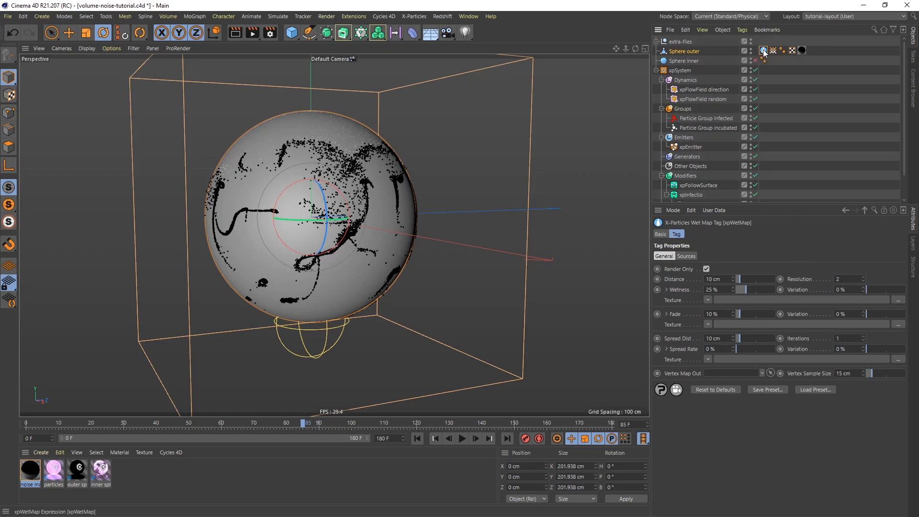
left_click(686, 256)
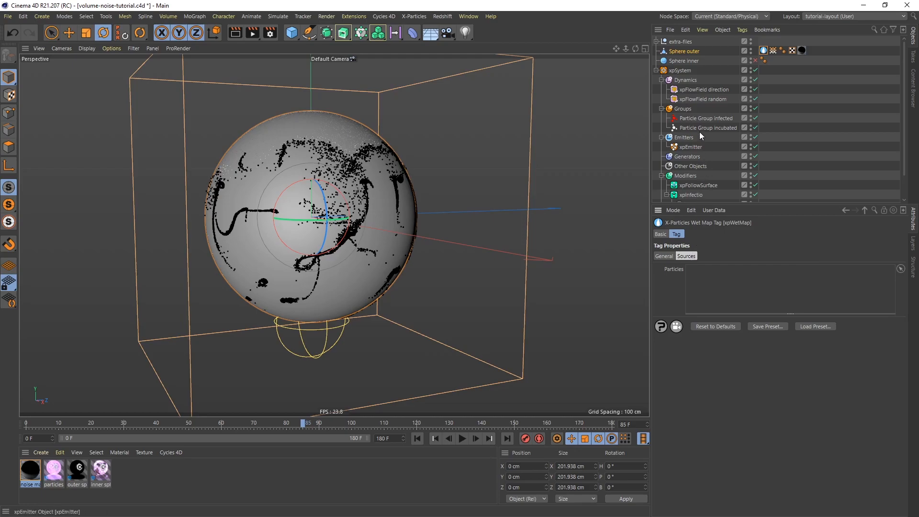
left_click_drag(688, 119, 705, 289)
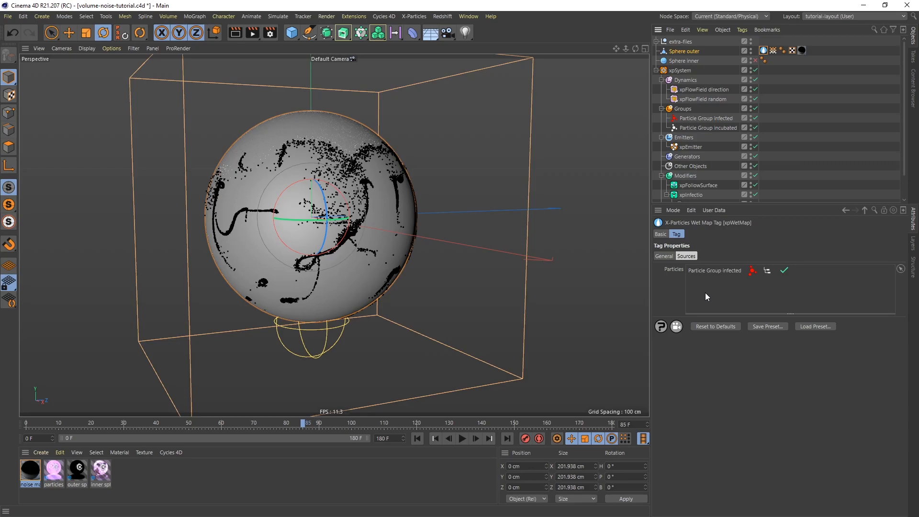
Assign the texture driver vertex map as the wet map's Vertex Map Out and set the vertex sample size to 5 cm.
left_click(664, 257)
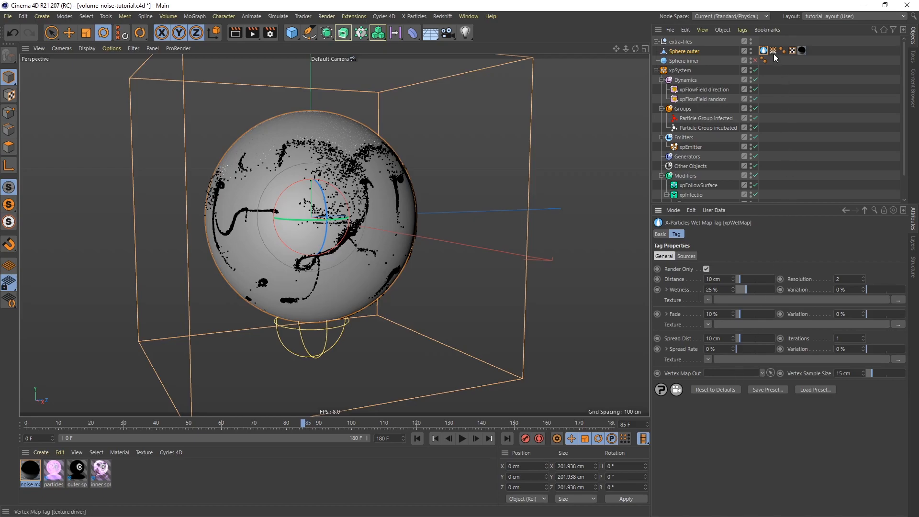
left_click_drag(773, 51, 721, 376)
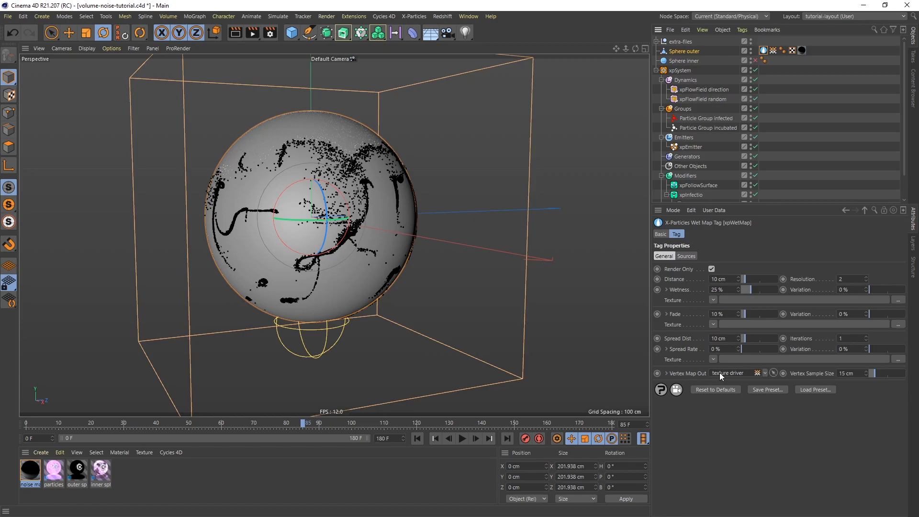
double_click(855, 373)
type("5")
key("Return")
Display the texture driver vertex map on Sphere outer and replay the simulation from the start to check its painting.
left_click(772, 50)
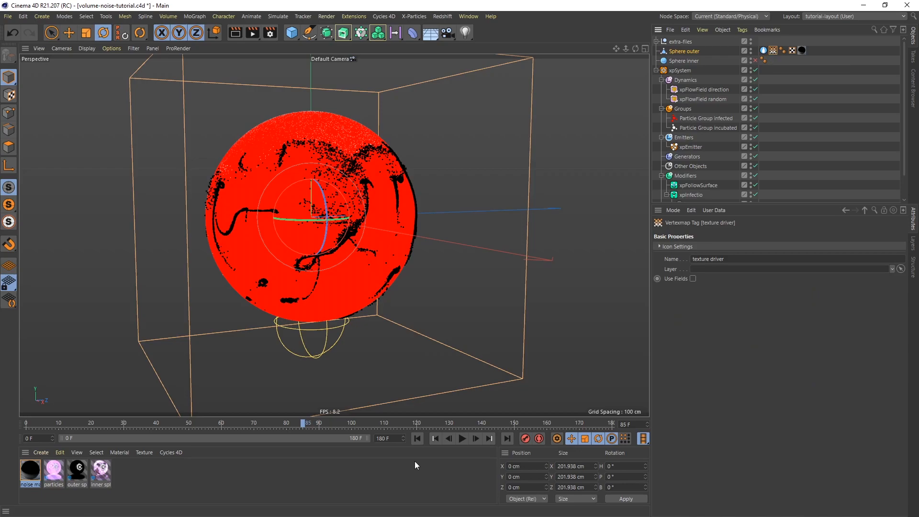
left_click(416, 438)
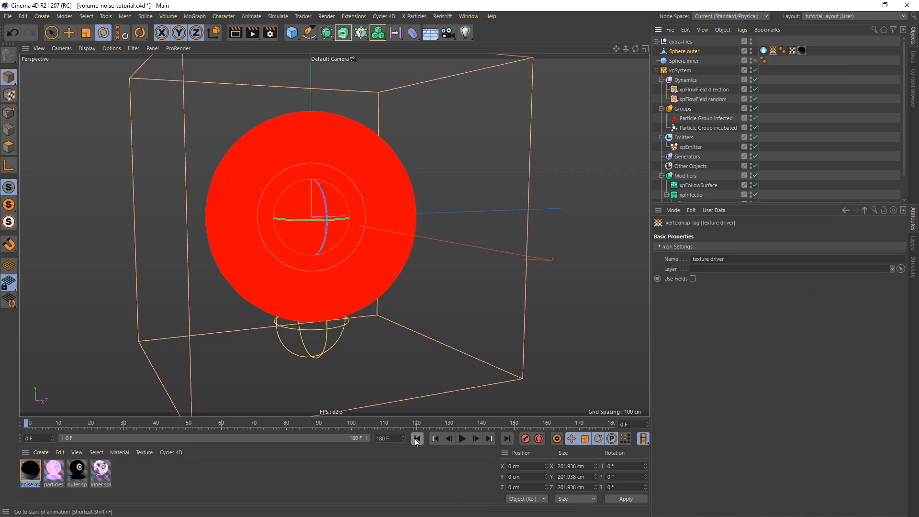
left_click(463, 438)
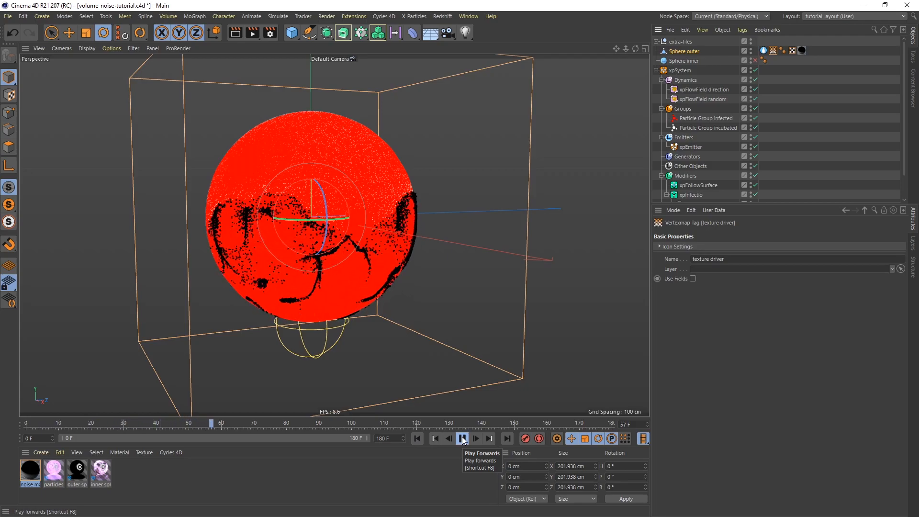
left_click(463, 441)
Disable Render Only on the wet map tag and replay the simulation with the texture driver vertex map displayed.
left_click(763, 50)
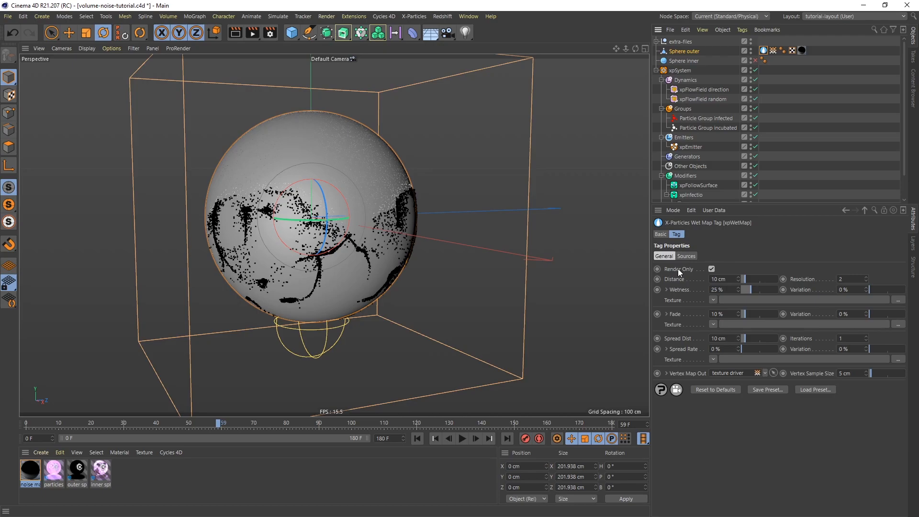
left_click(712, 269)
left_click(418, 438)
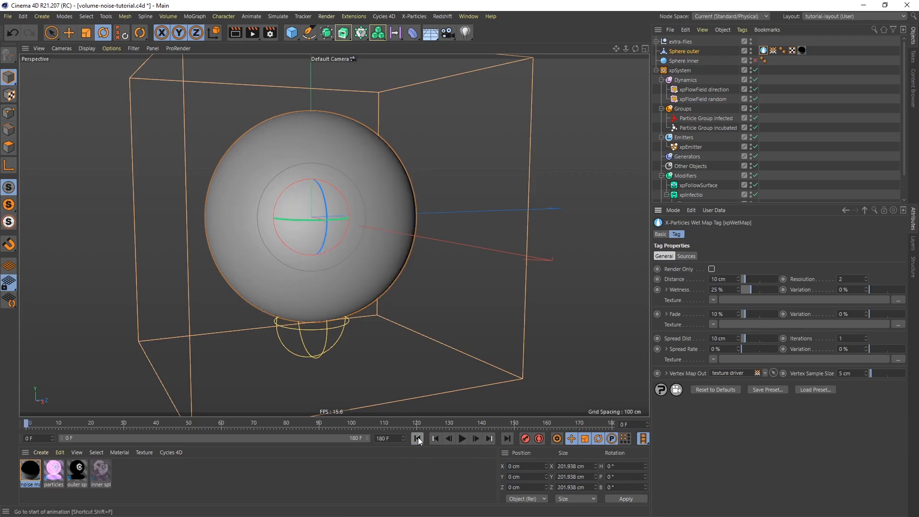
left_click(773, 51)
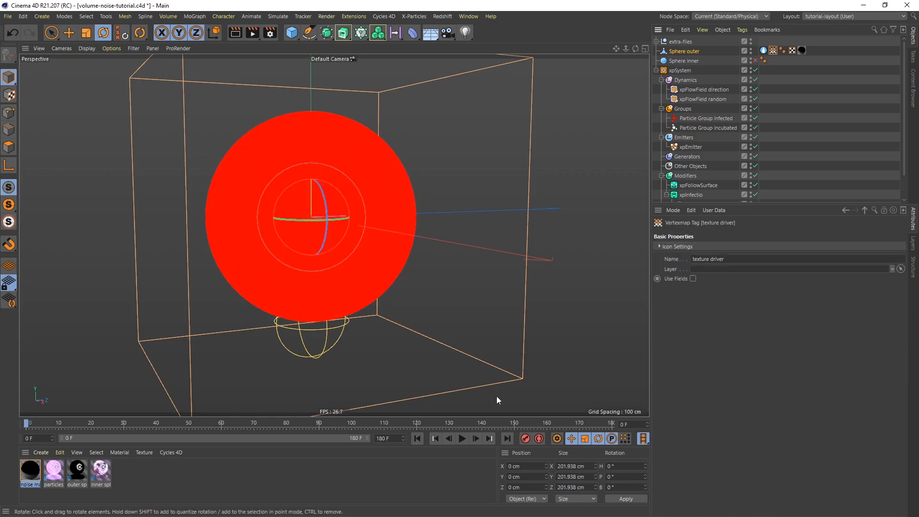
left_click(463, 439)
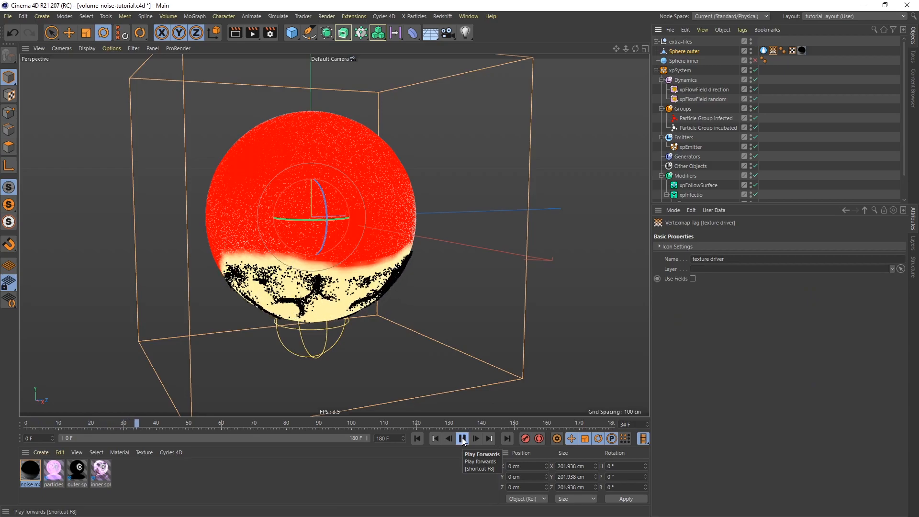
left_click(462, 439)
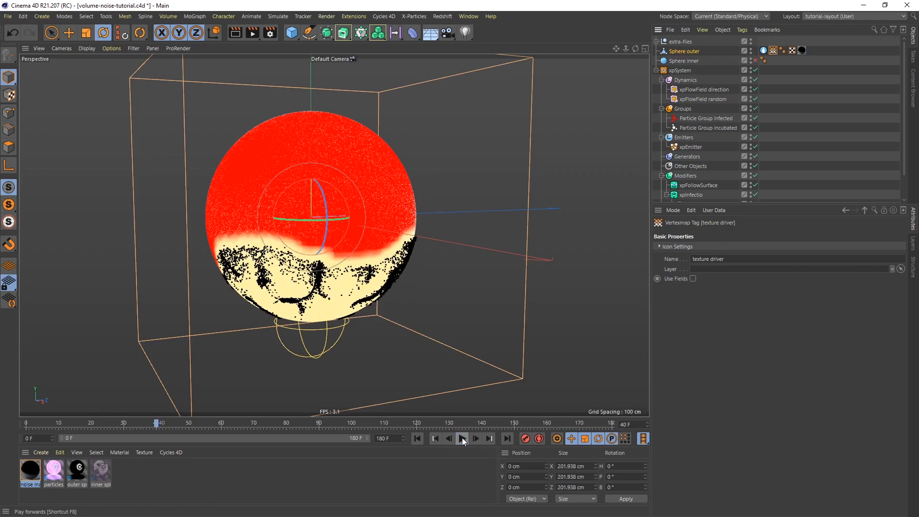
mouse_move(341, 283)
left_mouse_down("alt")
mouse_move(374, 248)
mouse_move(343, 280)
left_mouse_up("alt")
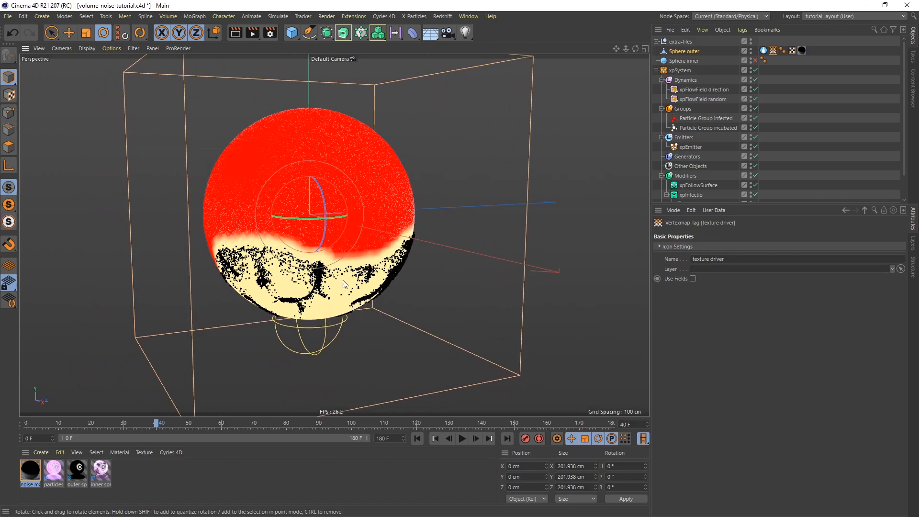
Set the wet map tag's Distance to 1 cm, Wetness to 2% and wetness Variation to 1%.
left_click(763, 50)
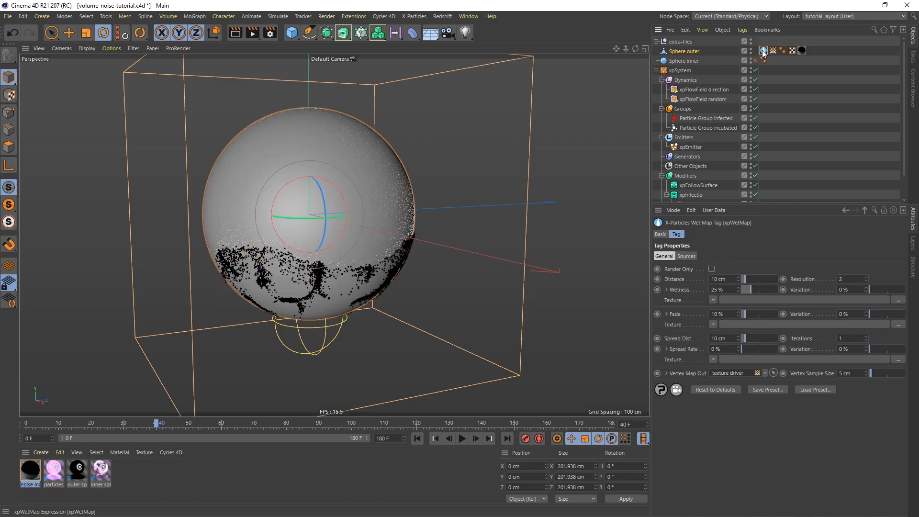
left_click(734, 279)
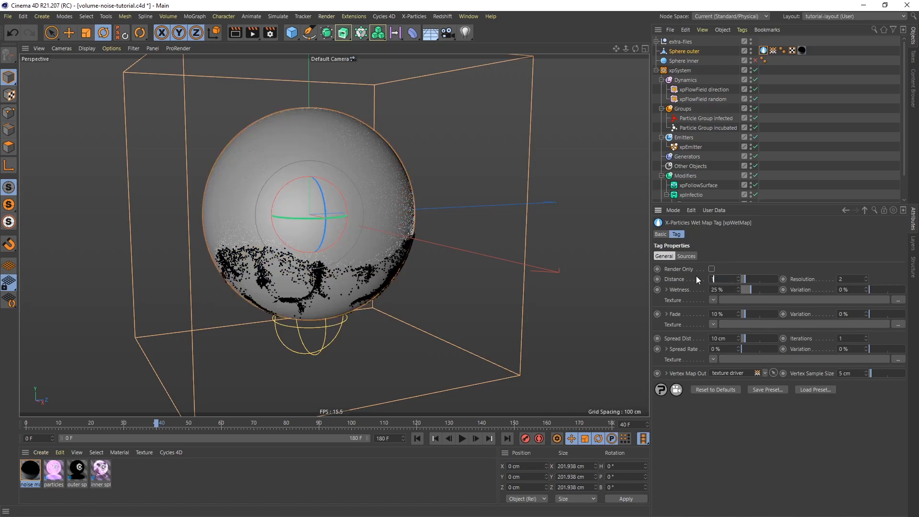
key("Return")
left_click(728, 290)
type("2")
key("Return")
left_click(852, 290)
key("Return")
Replay the simulation from the start with the texture driver vertex map displayed to examine the reduced wetness.
left_click(773, 50)
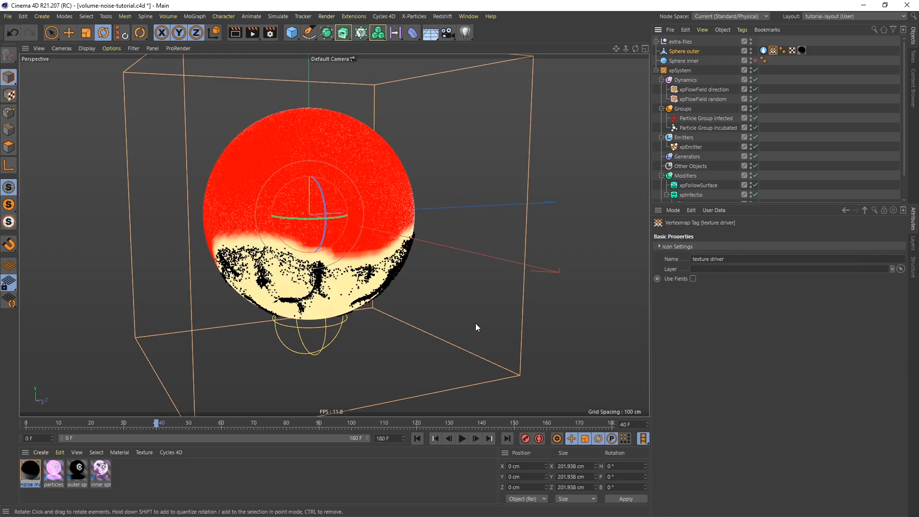
left_click(418, 439)
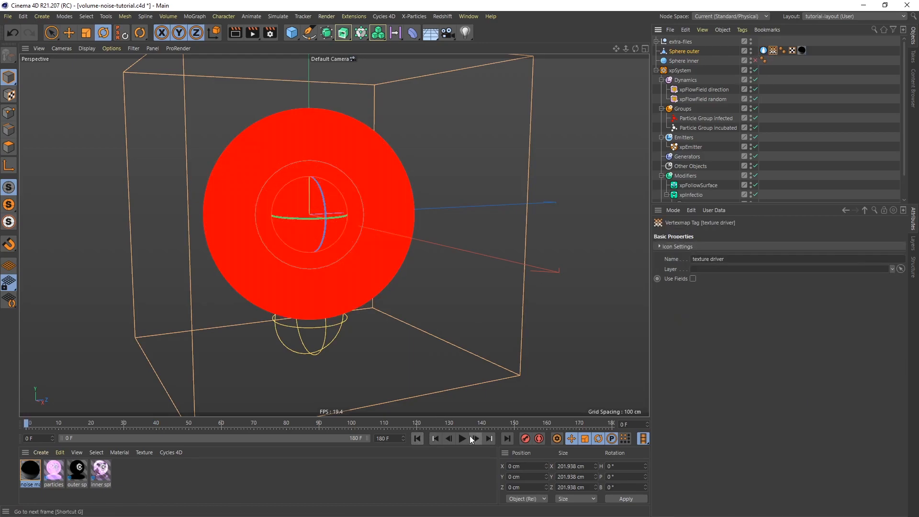
left_click(463, 439)
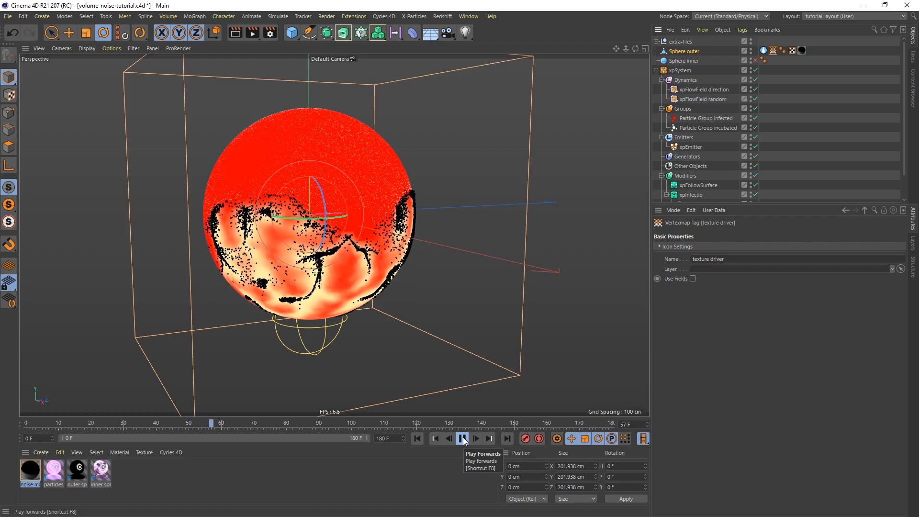
left_click(462, 439)
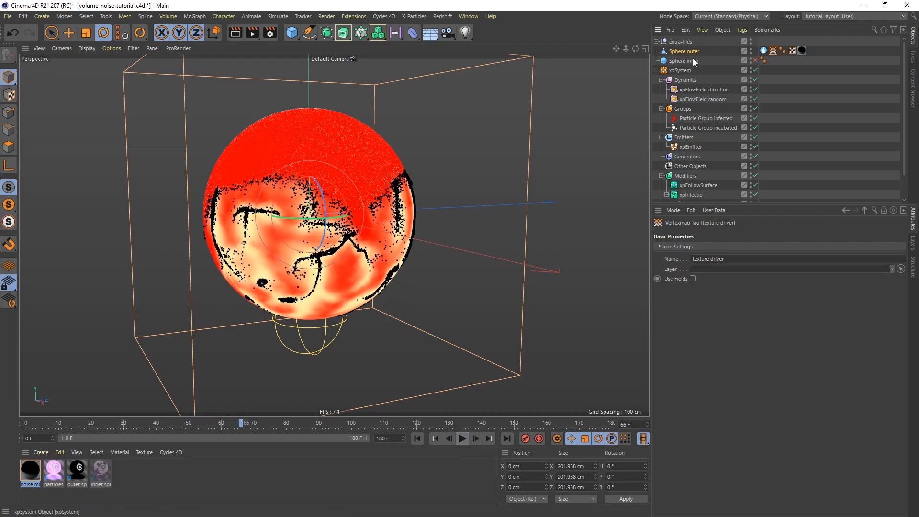
Lock the attributes on the wet map tag, display the texture driver vertex map and replay the simulation.
left_click(763, 51)
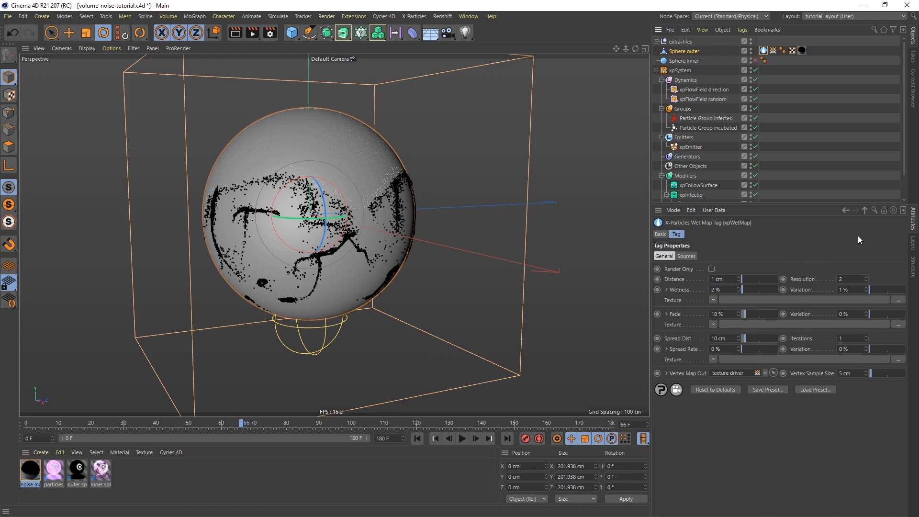
left_click(884, 210)
left_click(773, 51)
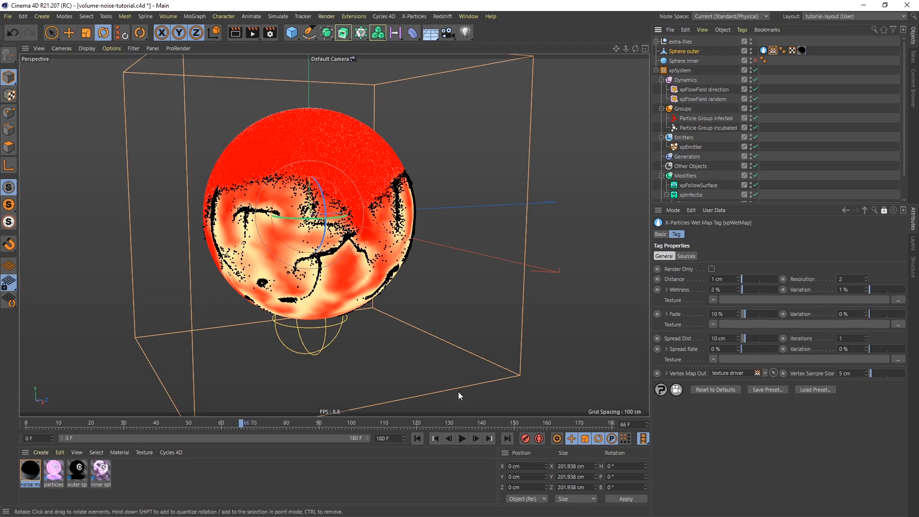
left_click(417, 438)
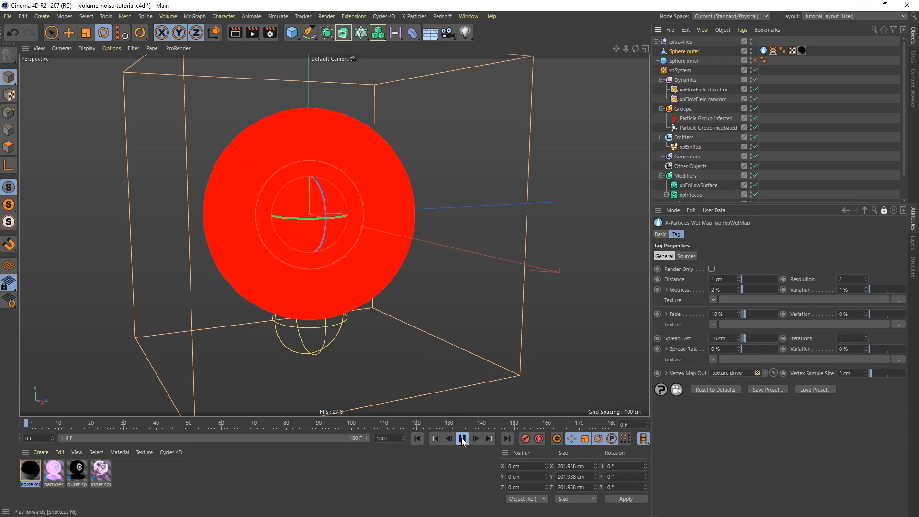
left_click(462, 438)
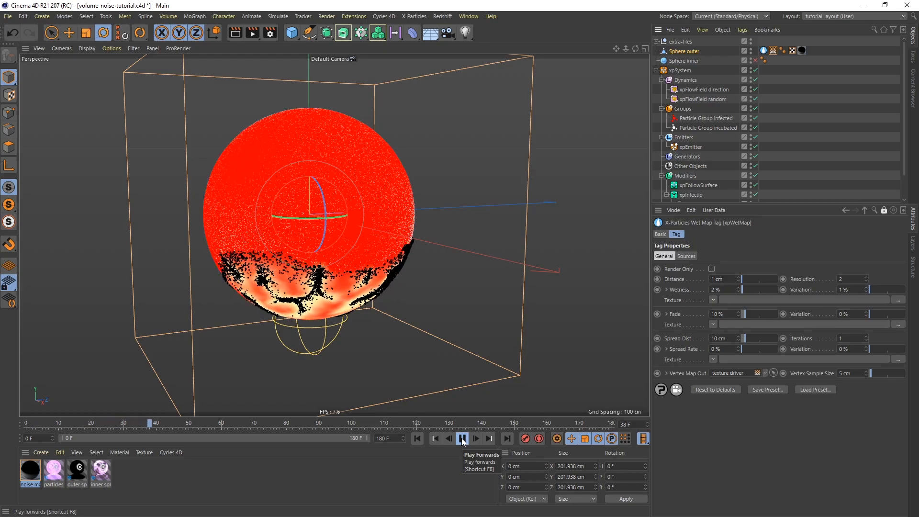
left_click(462, 439)
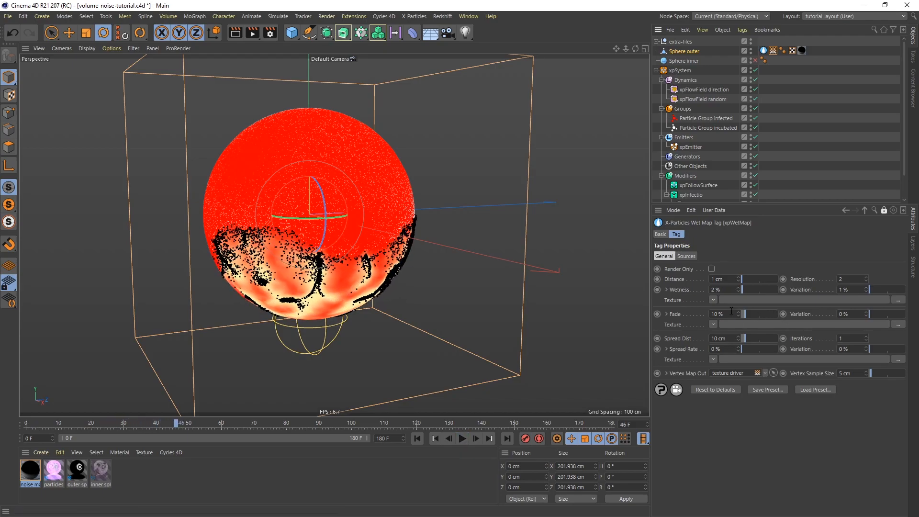
Try a wet map Fade of 75% and replay the simulation from the start.
double_click(712, 314)
type("75")
key("Return")
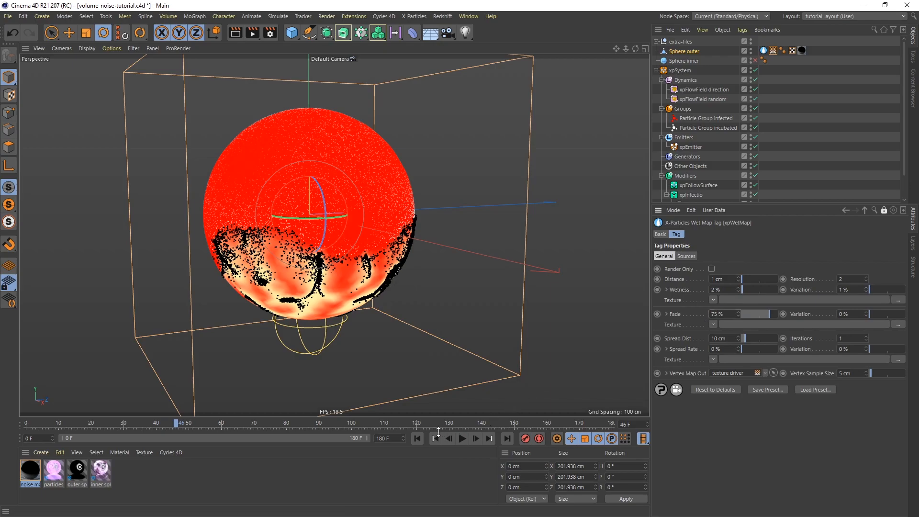
left_click(417, 439)
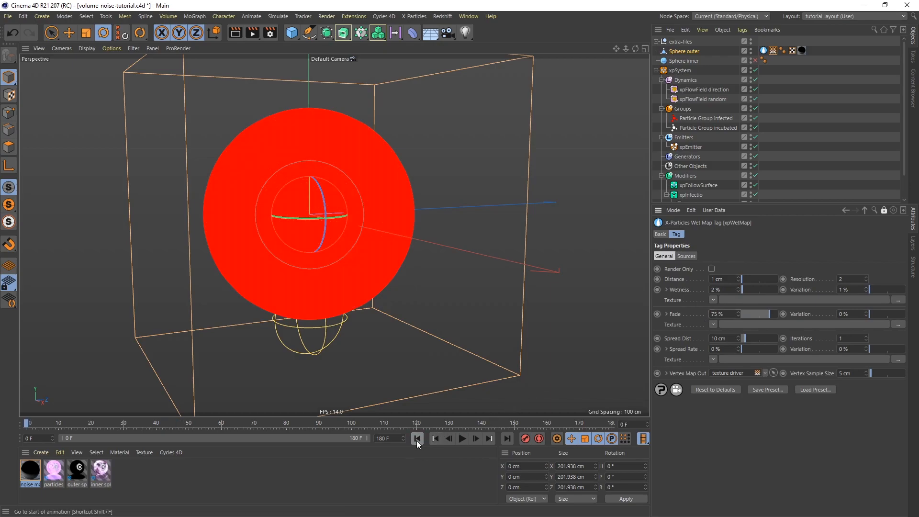
left_click(461, 438)
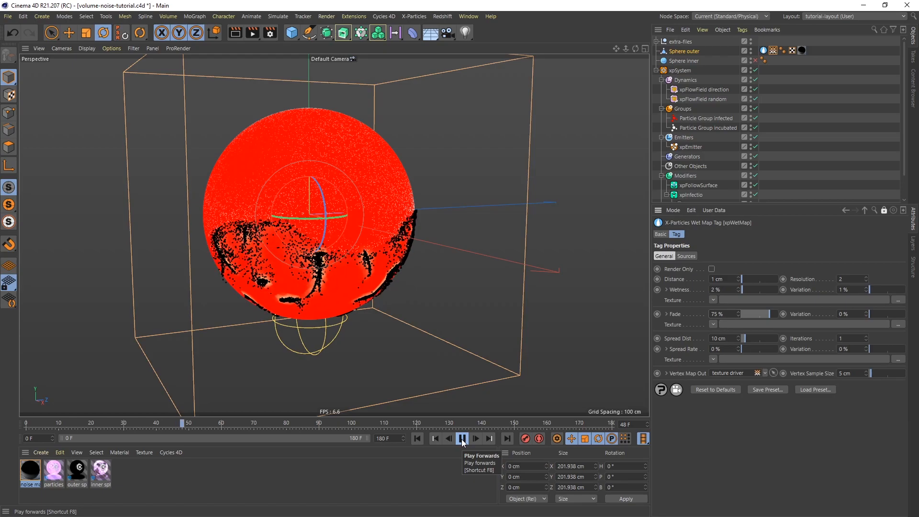
left_click(462, 438)
Set the wet map's Fade to 18% and its Spread Dist to 1 cm.
left_click(716, 314)
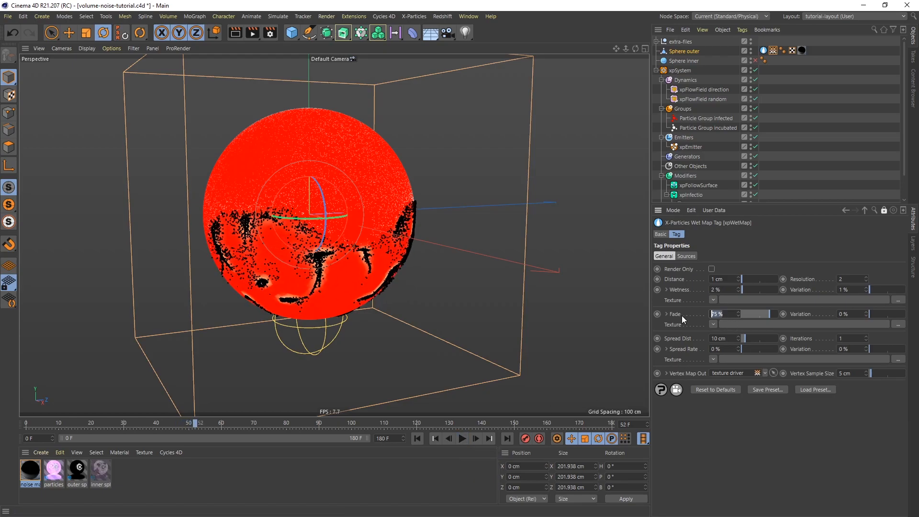
type("18")
key("Return")
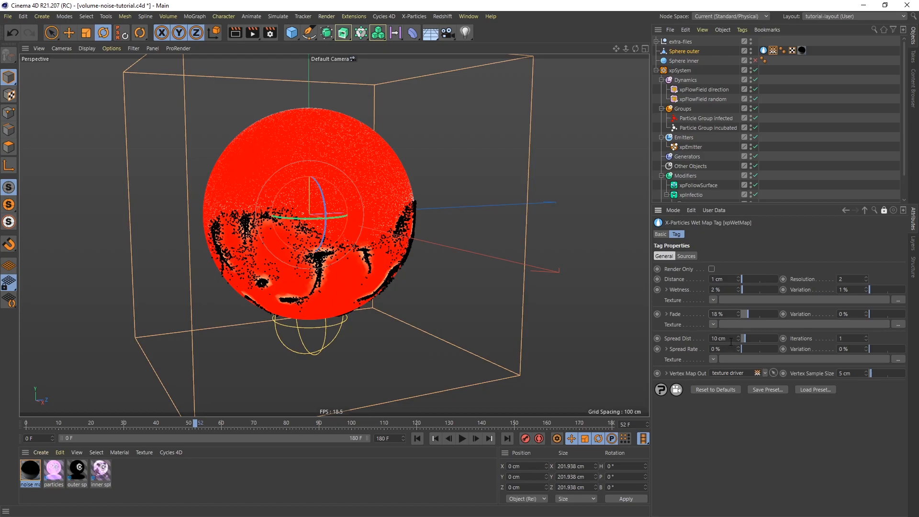
left_click(712, 339)
key("Return")
Replay the simulation past frame 100 and inspect the faded wet trails around Sphere outer.
left_click(416, 438)
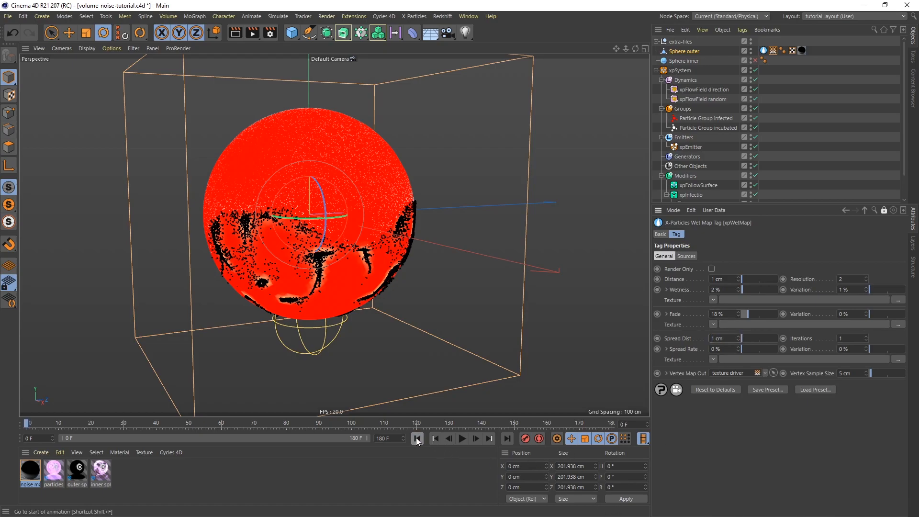
left_click(463, 439)
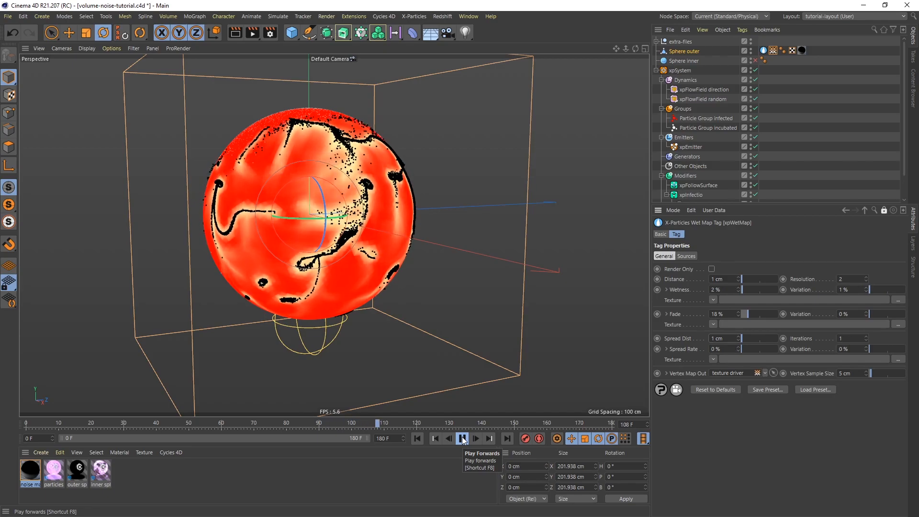
left_click(463, 438)
left_click_drag(346, 224, 307, 216, "alt")
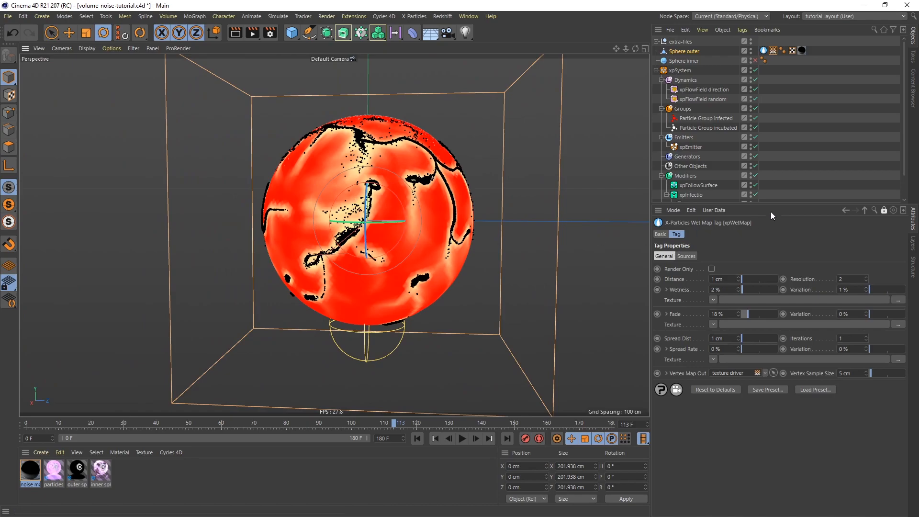
Add a Cycles 4D cyInstance tag to Particle Group infected.
left_click_drag(777, 204, 774, 306)
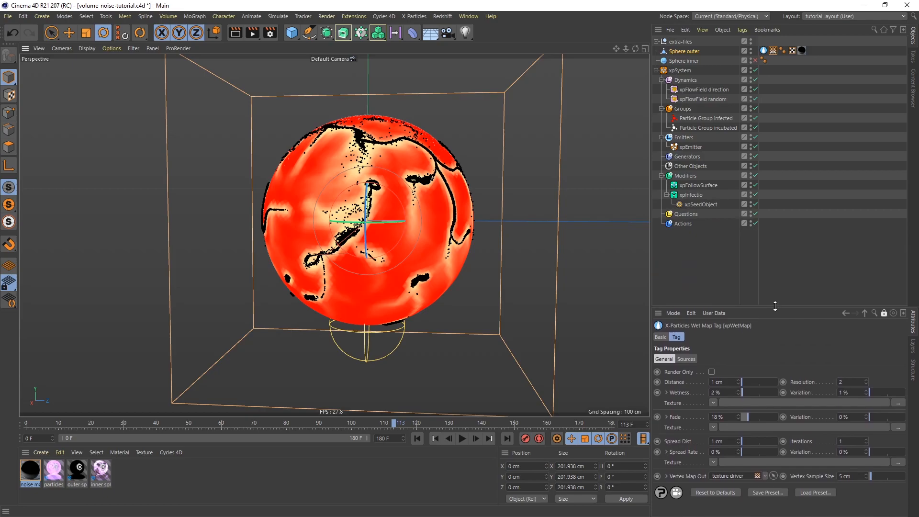
left_click(695, 119)
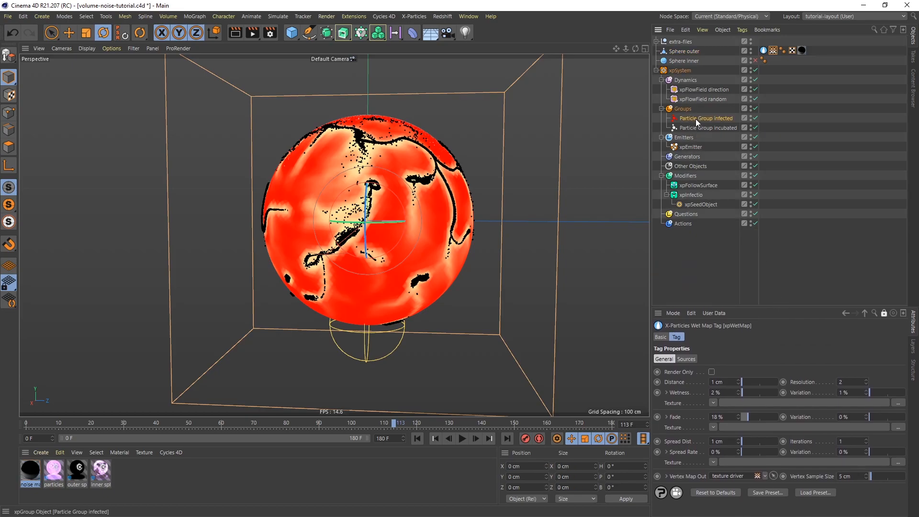
right_click(696, 119)
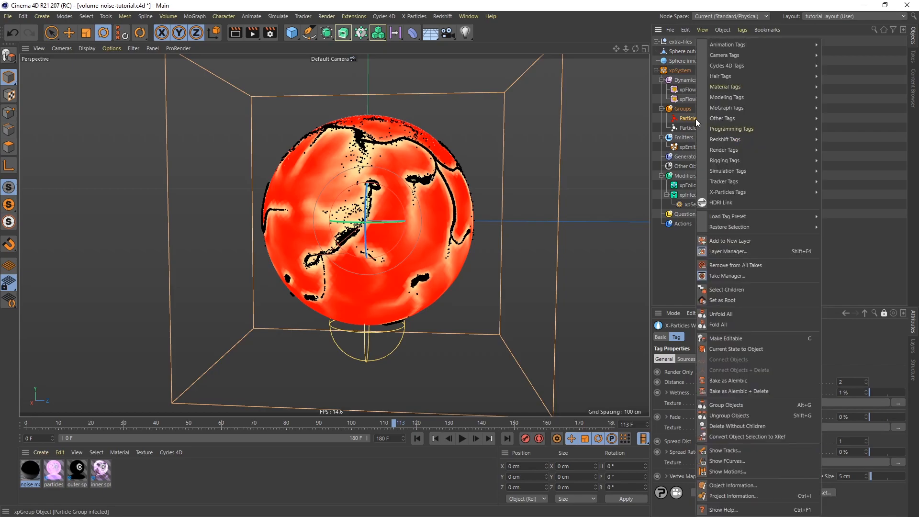
mouse_move(769, 70)
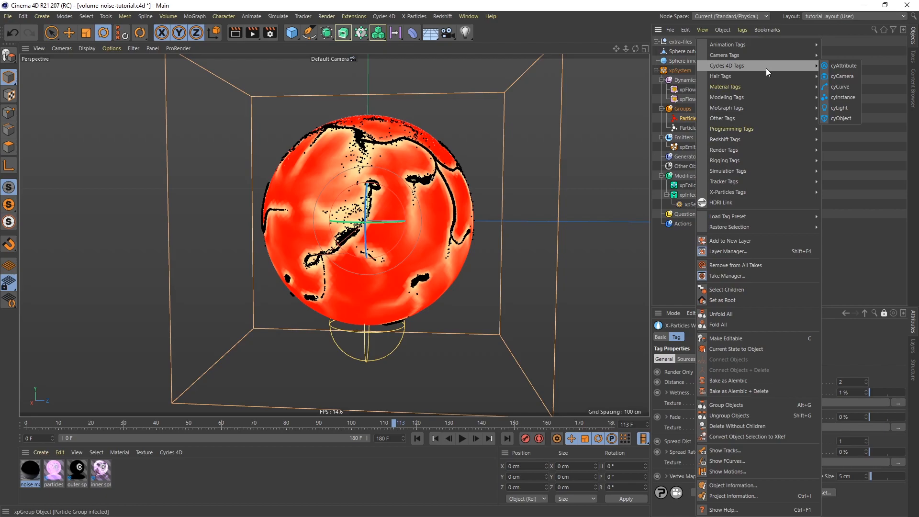
left_click(838, 98)
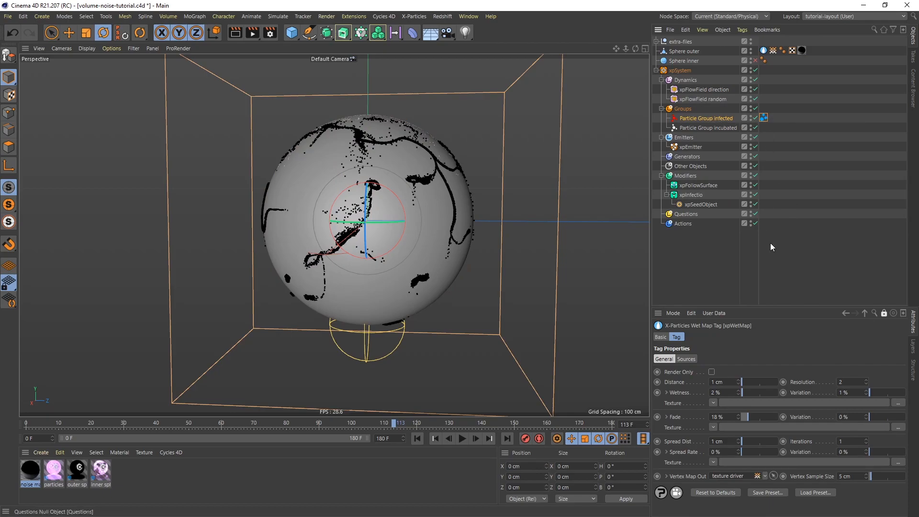
Unlock the attributes and set the cyInstance tag to 8 sphere segments, 25% size multiplier and 50% size variation.
left_click(884, 313)
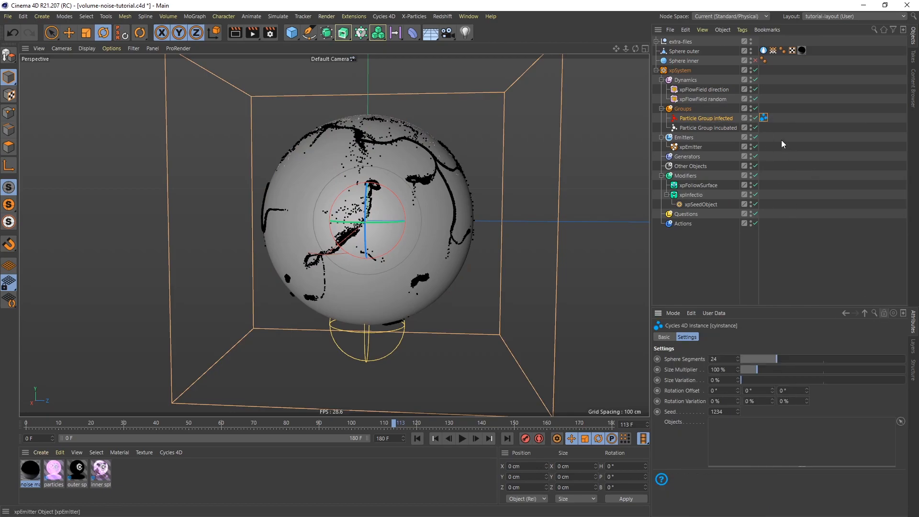
double_click(726, 358)
type("8")
key("Return")
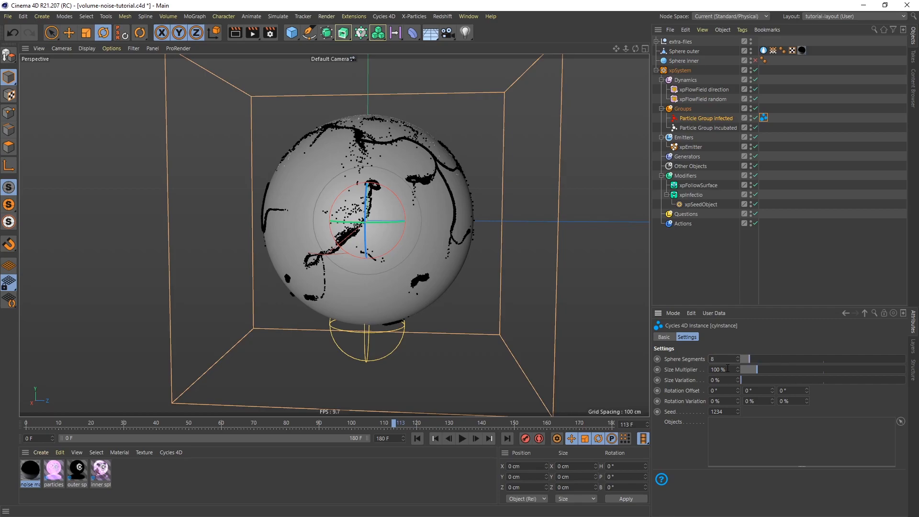
left_click_drag(727, 368, 704, 369)
type("25")
key("Return")
left_click_drag(723, 380, 711, 380)
type("50")
key("Return")
Expand the extra-files group and inspect the cySoftBox light's position above the sphere and its object settings.
left_click(657, 41)
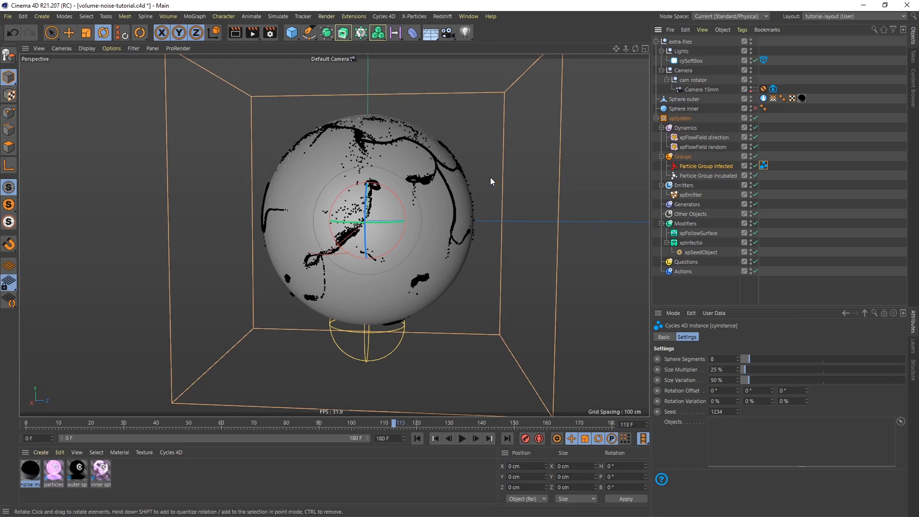
scroll(434, 247, "down", 8)
middle_click_drag(436, 268, 429, 261, "alt")
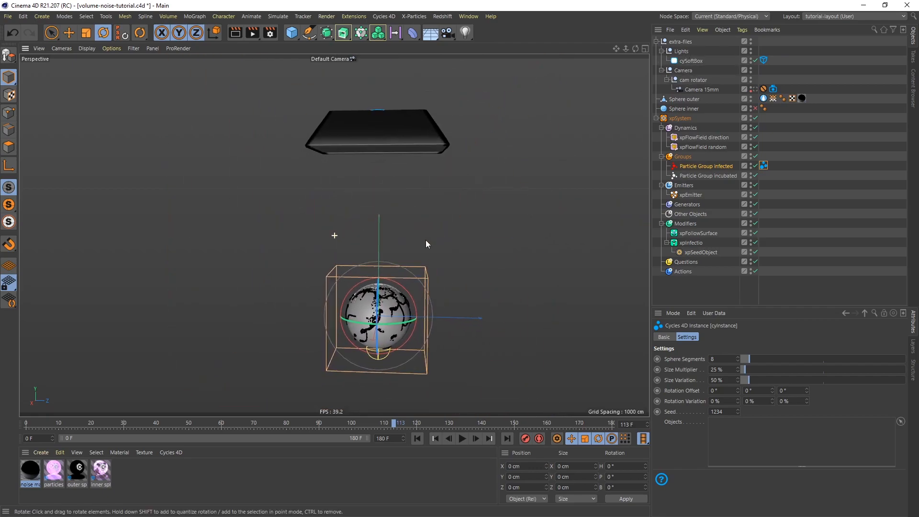
left_click(688, 62)
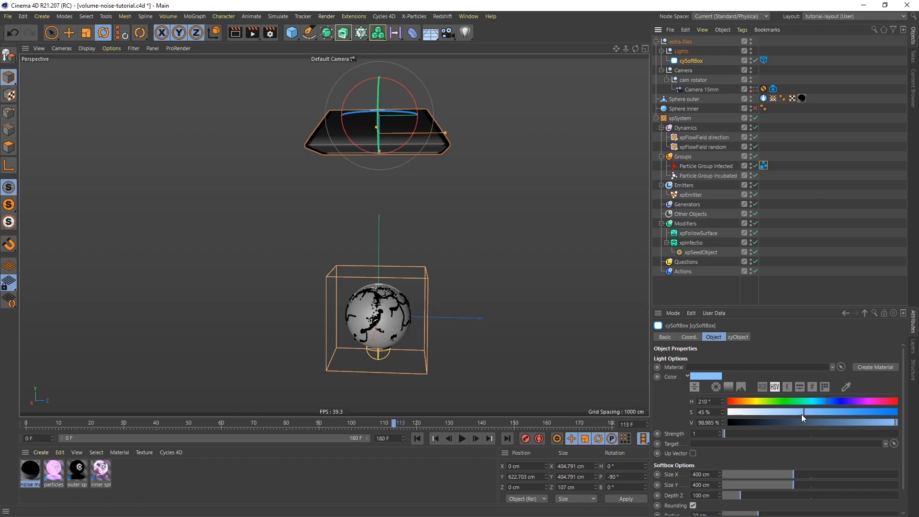
Look through Camera 15mm, review its cyCamera tag and the cam rotator null, and collapse the extra-files group.
left_click(754, 89)
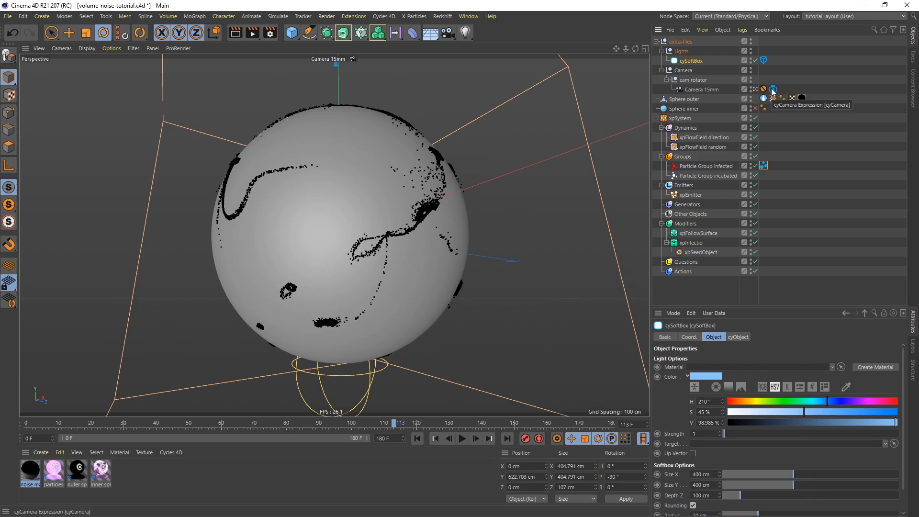
left_click(772, 89)
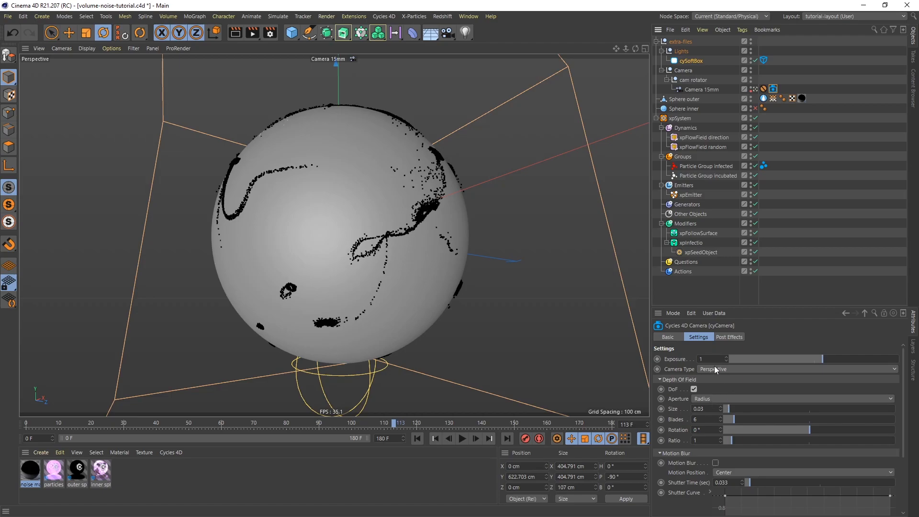
left_click(693, 80)
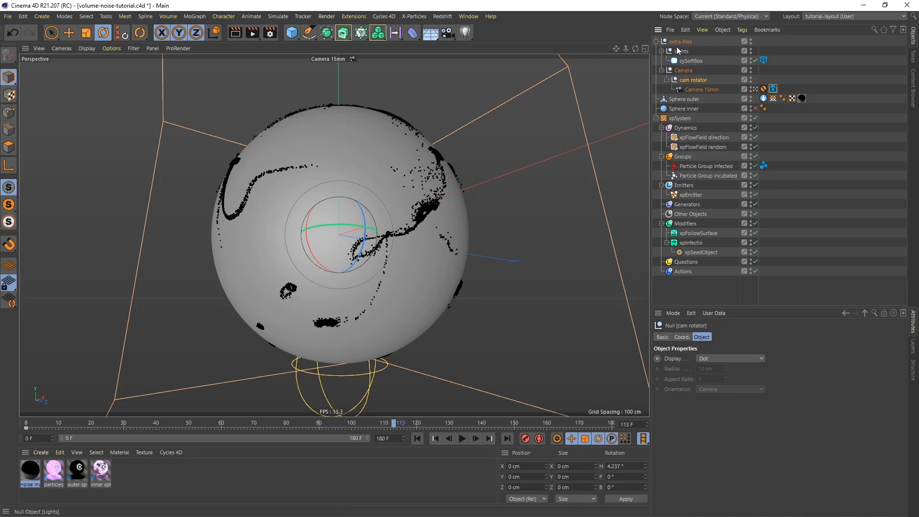
left_click(656, 42)
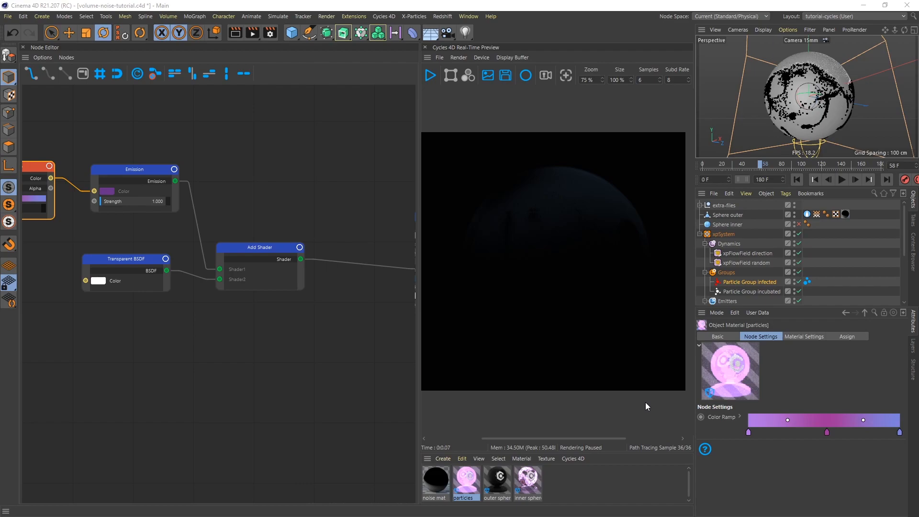
Assign the particles material to Particle Group infected and start the Cycles 4D real-time preview.
left_click(748, 282)
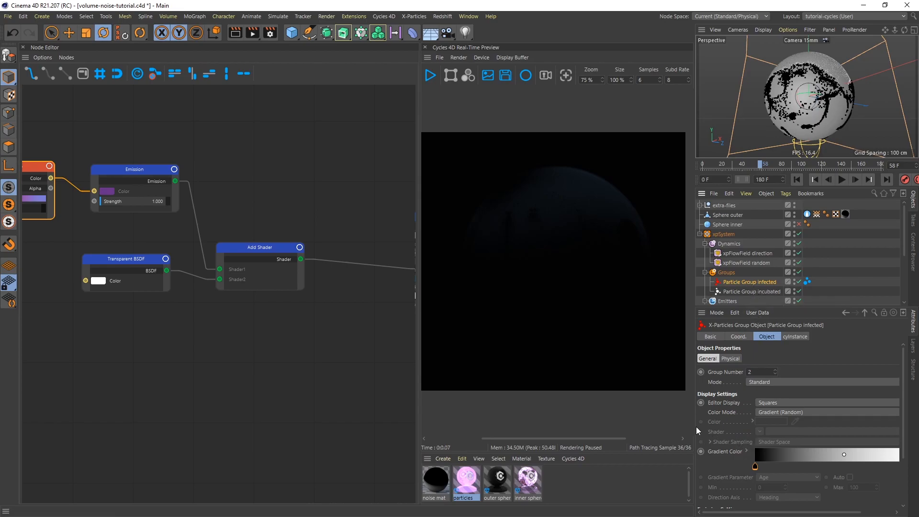
left_click_drag(695, 427, 639, 429)
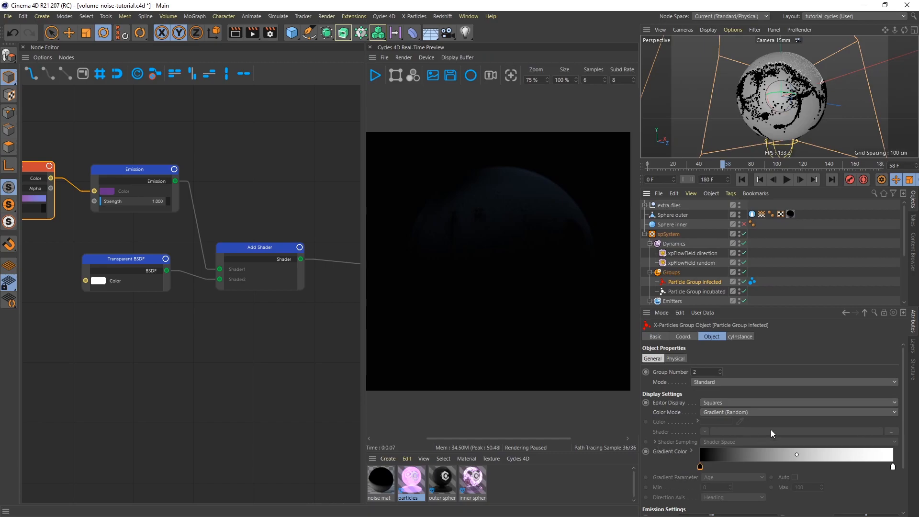
left_click(733, 466)
left_click_drag(640, 381, 713, 385)
left_click_drag(485, 480, 775, 280)
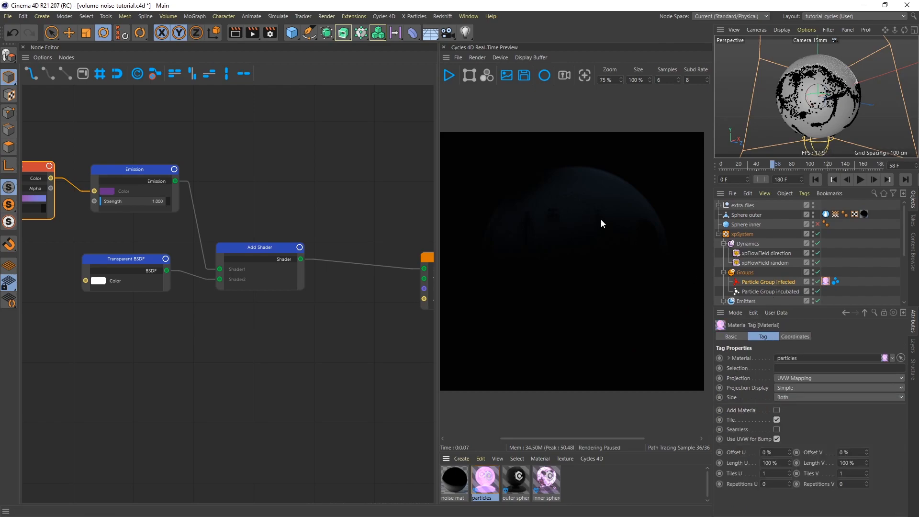
left_click(449, 75)
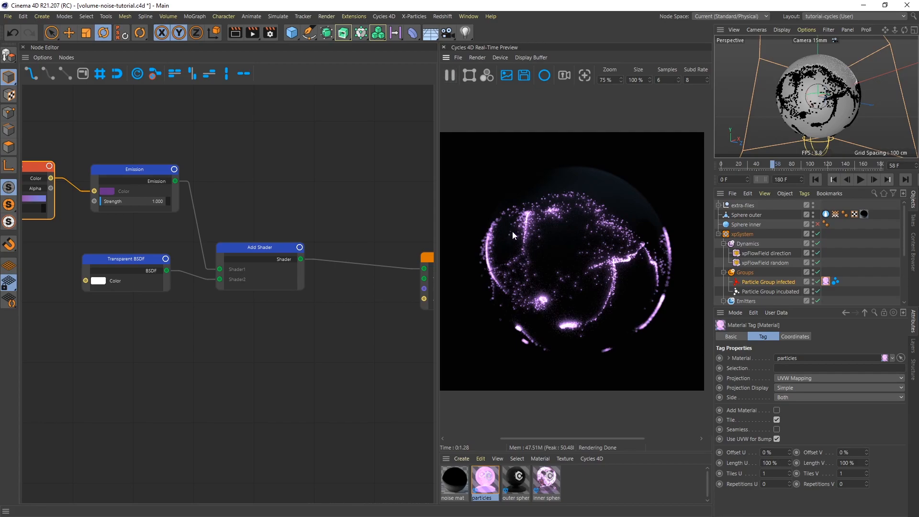
Examine the particles material's node chain from Particle Info through Color Ramp, Emission and Add Shader to Output, and locate Particle Info among the input nodes.
middle_click_drag(140, 319, 333, 359)
middle_click_drag(212, 326, 242, 294)
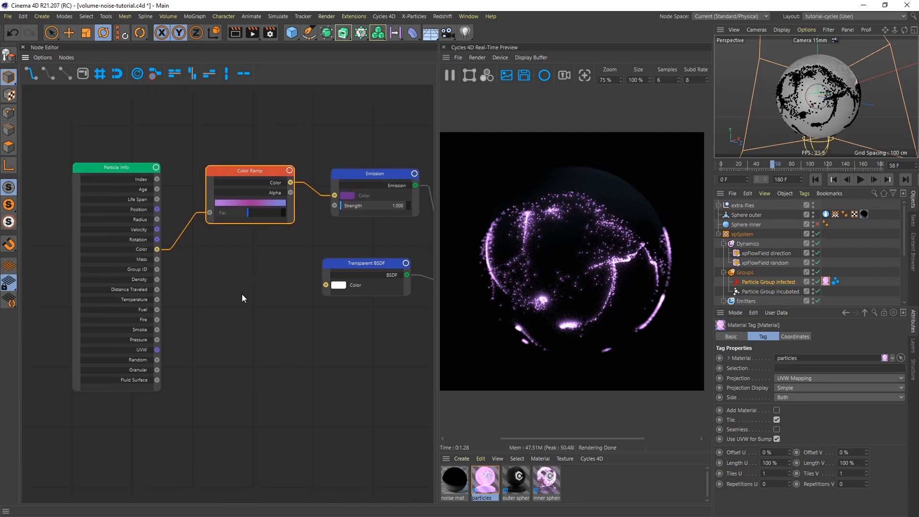
right_click(205, 282)
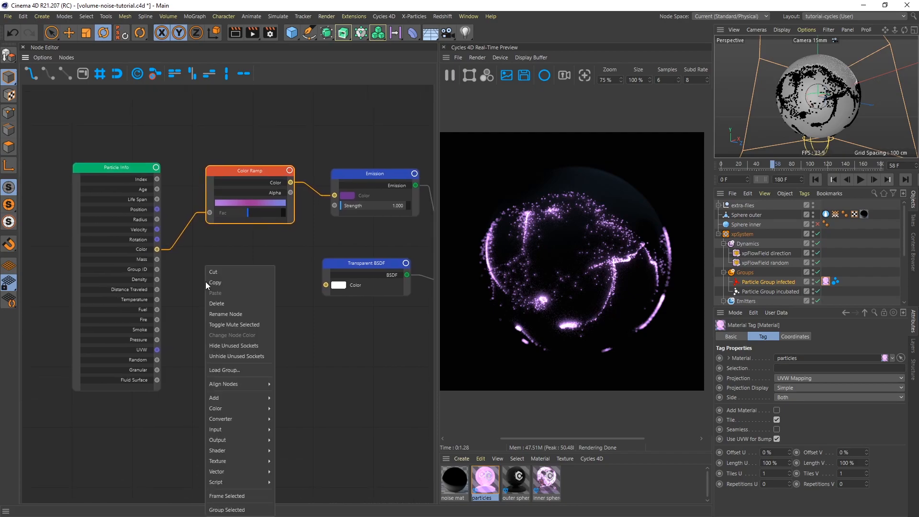
mouse_move(231, 426)
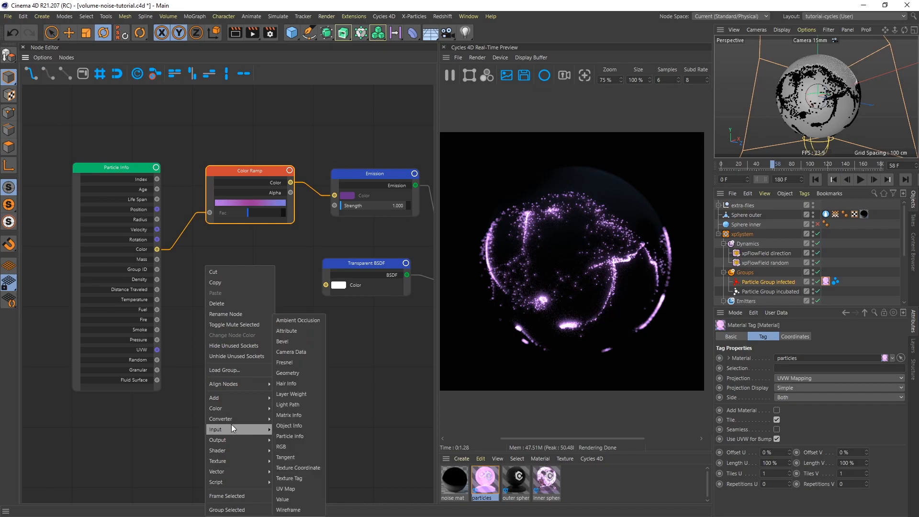
left_click(307, 435)
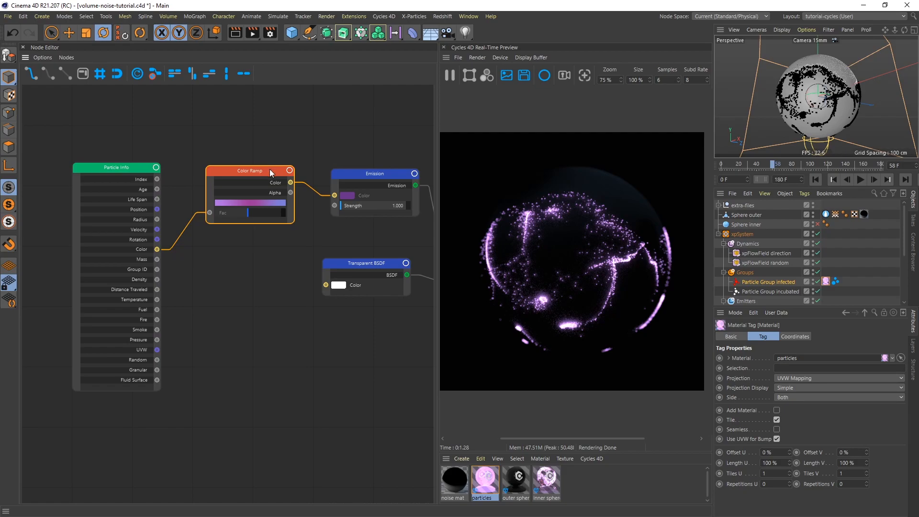
middle_click_drag(294, 240, 115, 236)
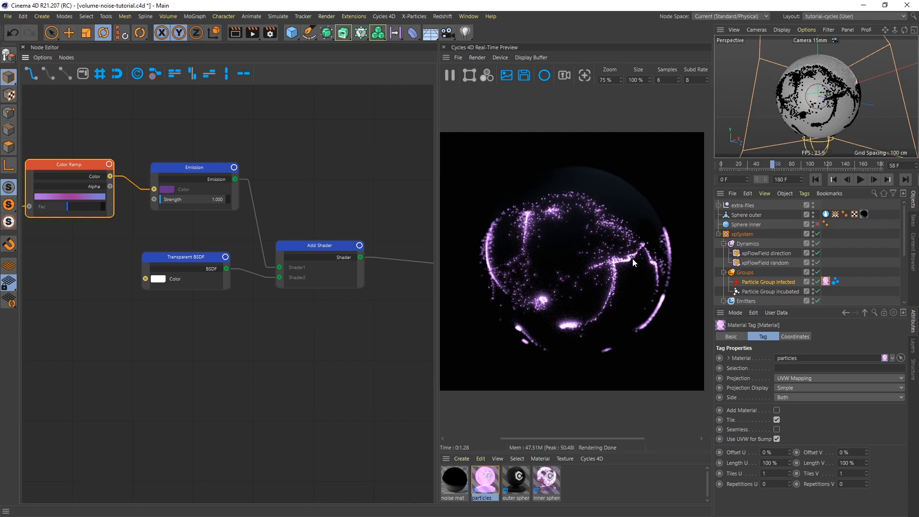
middle_click_drag(356, 320, 199, 316)
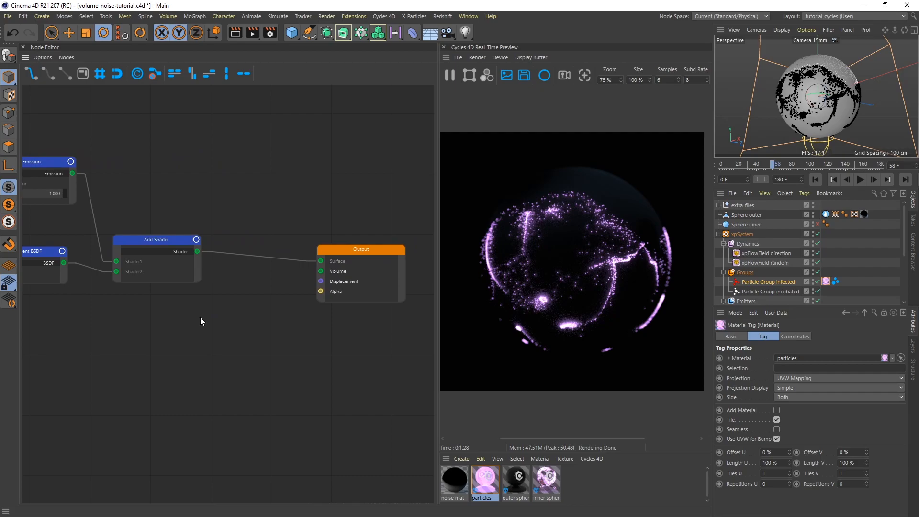
Hide Sphere outer, enable Sphere inner and assign the inner sphere material to Sphere inner.
left_click(813, 216)
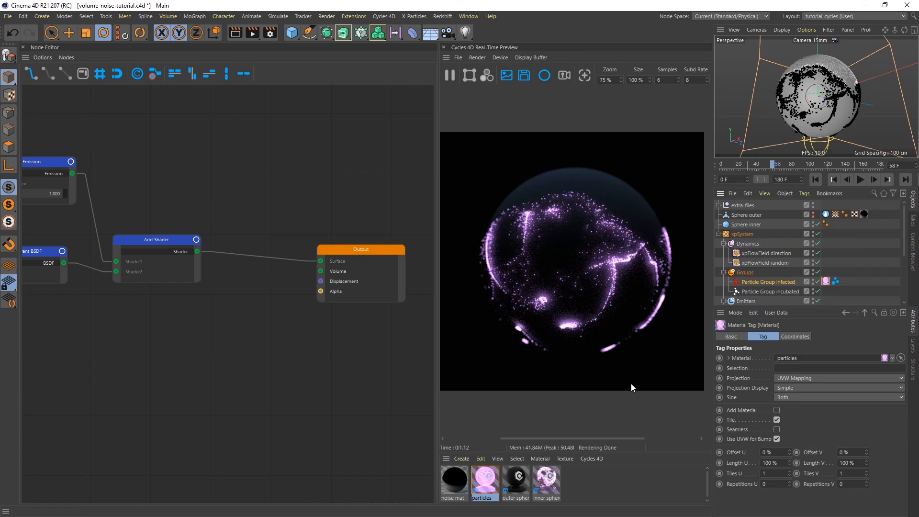
left_click_drag(538, 481, 748, 225)
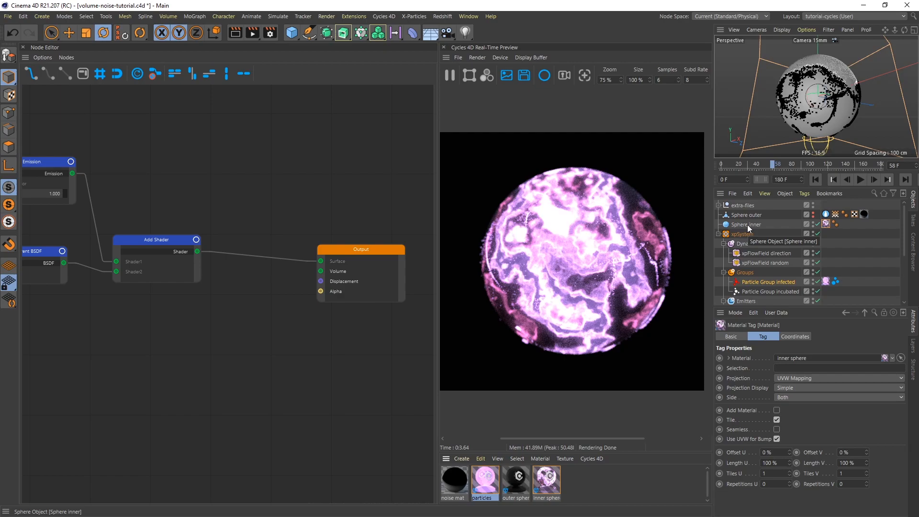
Open the inner sphere material and set Value2 of the Math Multiply node driving Emission Strength to 100.
left_click(547, 481)
left_click(363, 373)
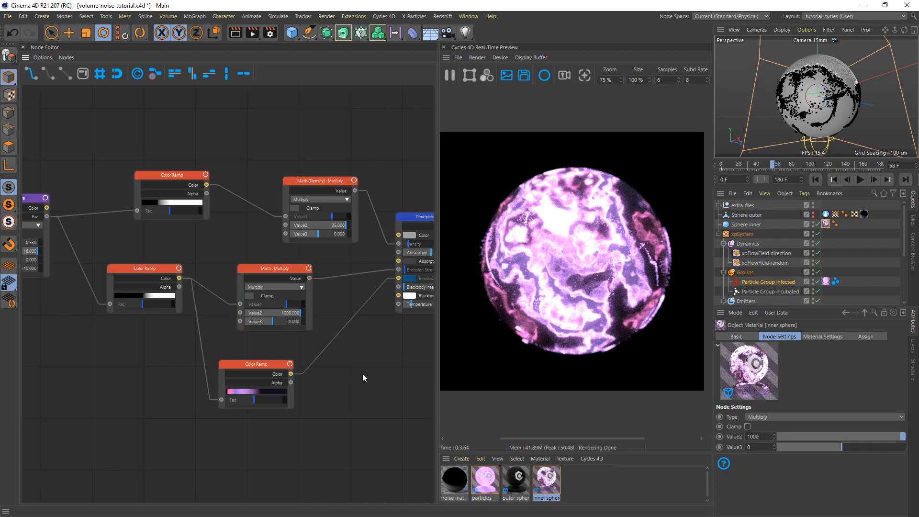
left_click(284, 270)
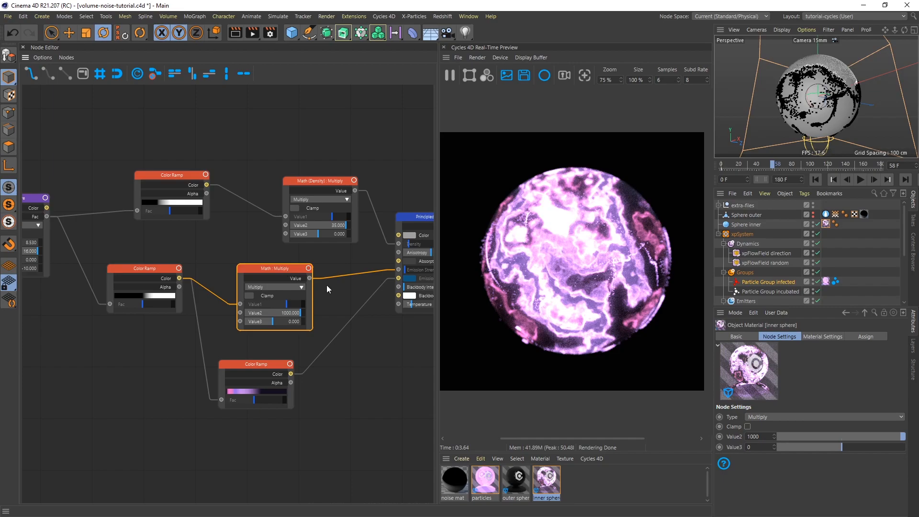
left_click_drag(763, 436, 732, 434)
type("100")
key("Return")
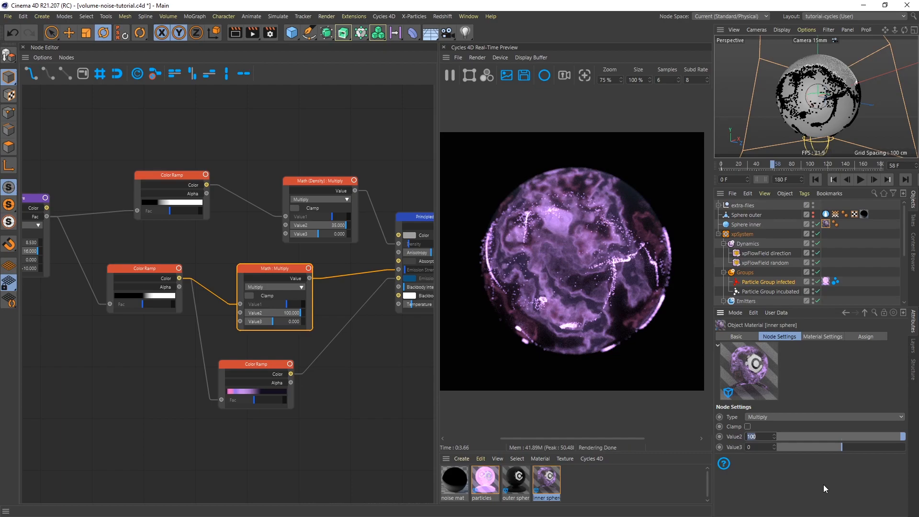
Move the Output node farther from Principled Volume and check where the Noisy Volume preset is found among the Cycles 4D volume materials.
left_click(350, 376)
middle_click_drag(371, 367, 104, 362)
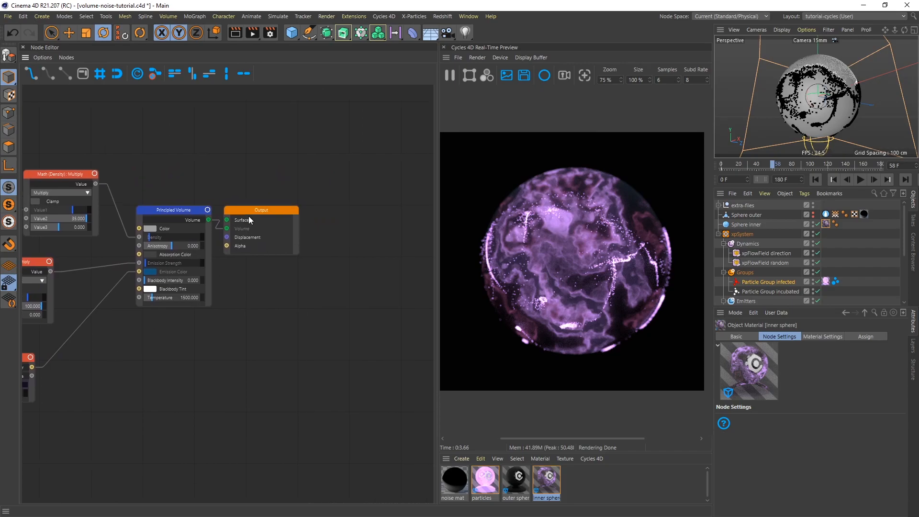
left_click_drag(274, 211, 302, 213)
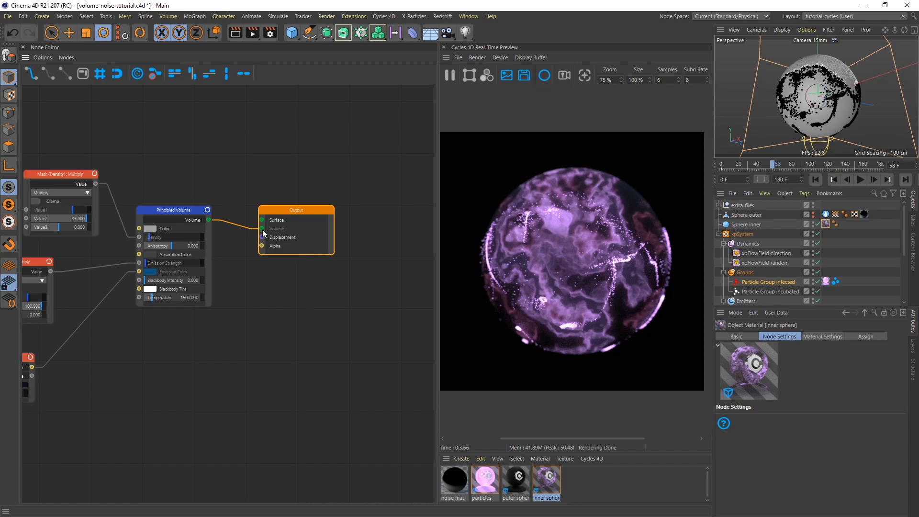
left_click(592, 459)
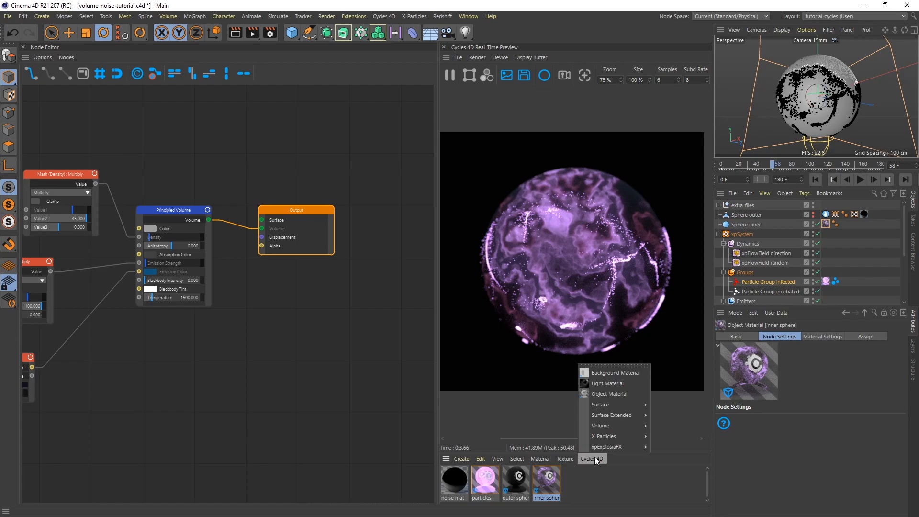
mouse_move(612, 425)
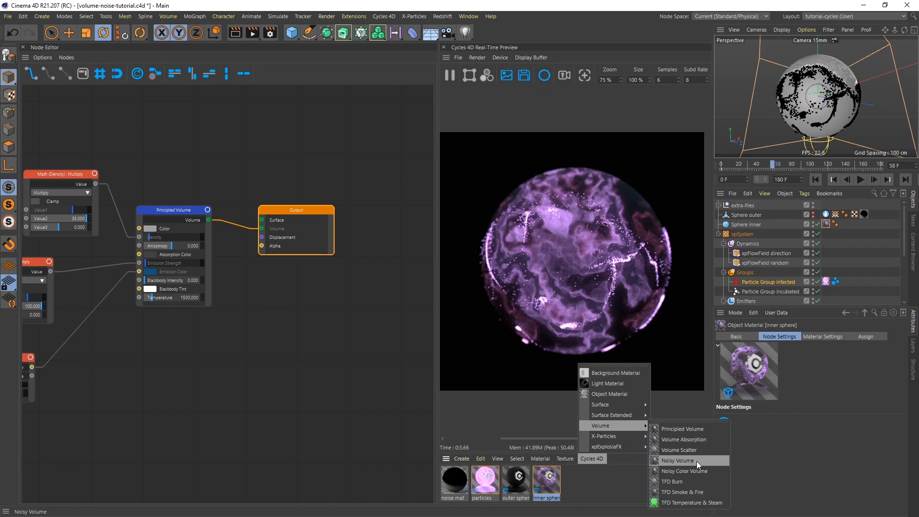
left_click(611, 477)
left_click(319, 327)
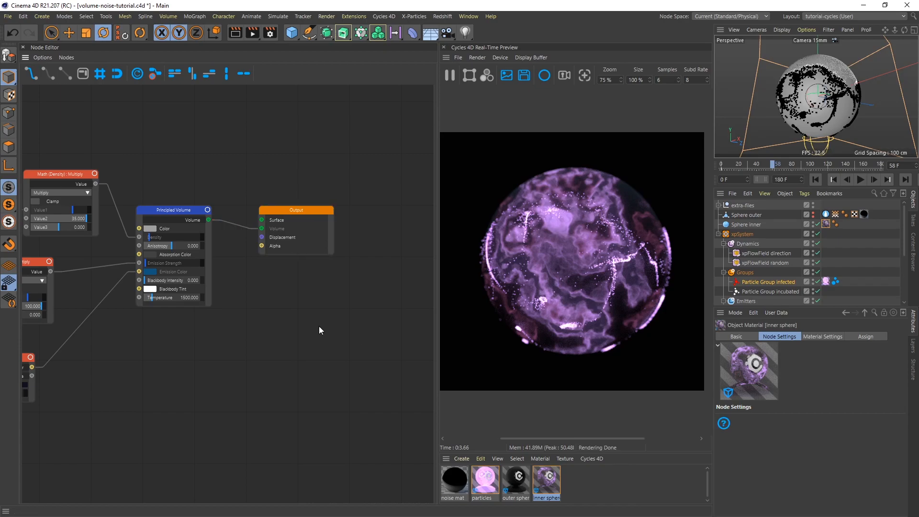
Review the Principled Volume node's inputs and the Math and Color Ramp nodes connected to them.
middle_click_drag(227, 168, 324, 177)
left_click(269, 219)
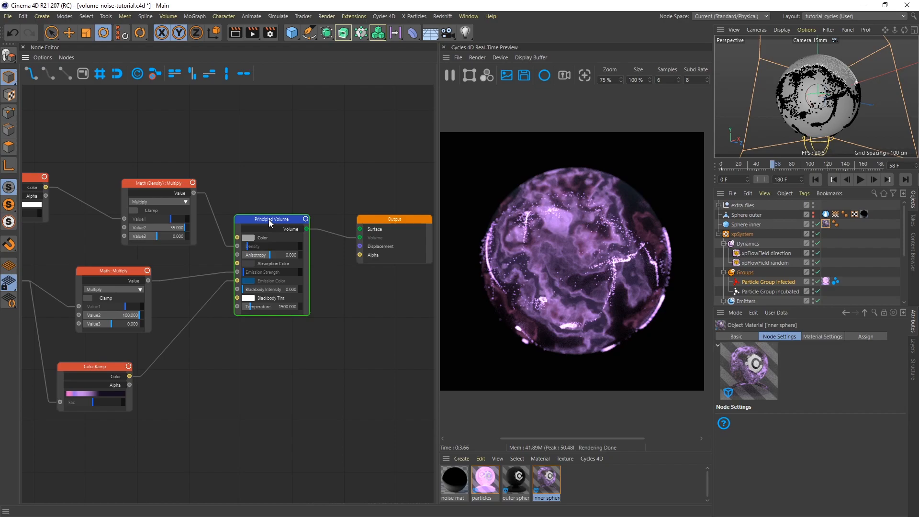
left_click(229, 160)
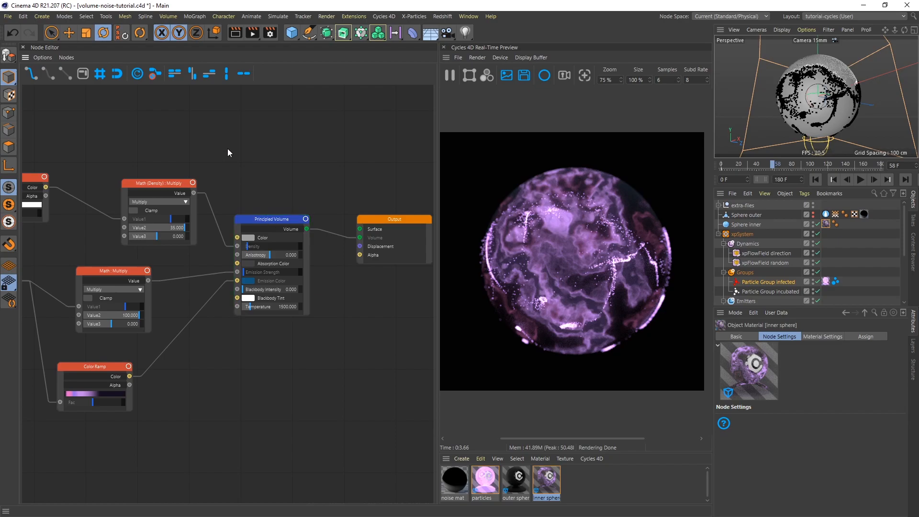
left_click(238, 254)
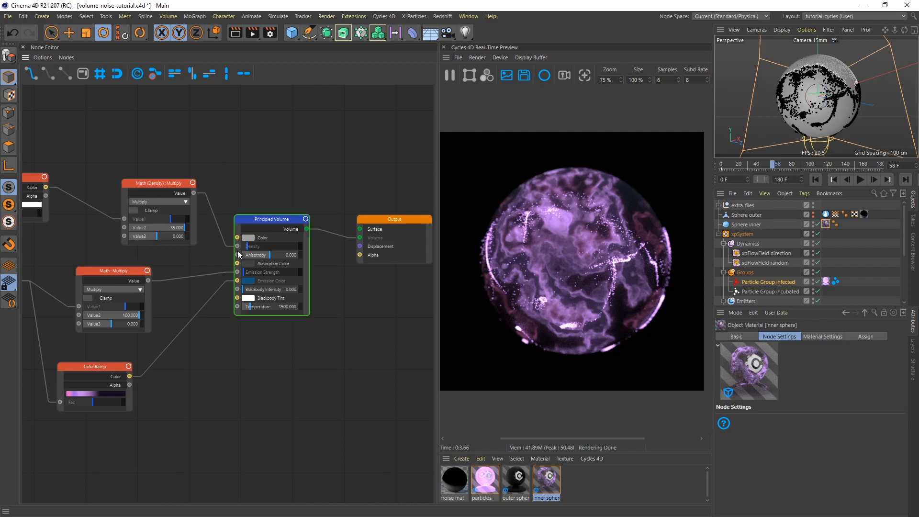
left_click(188, 269)
Inspect the first 4D Noise Texture node's settings and preview its Fac output in the render.
middle_click_drag(86, 246, 335, 252)
middle_click_drag(159, 175, 273, 236)
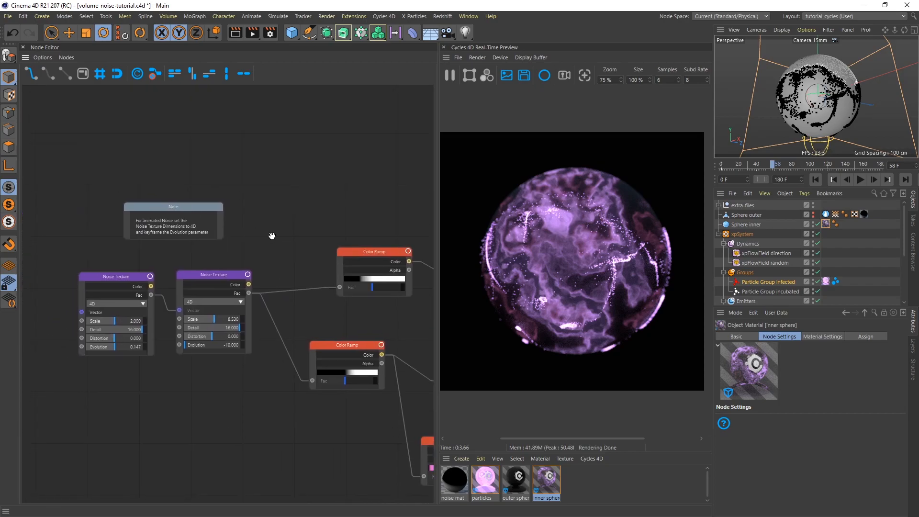
left_click(118, 277)
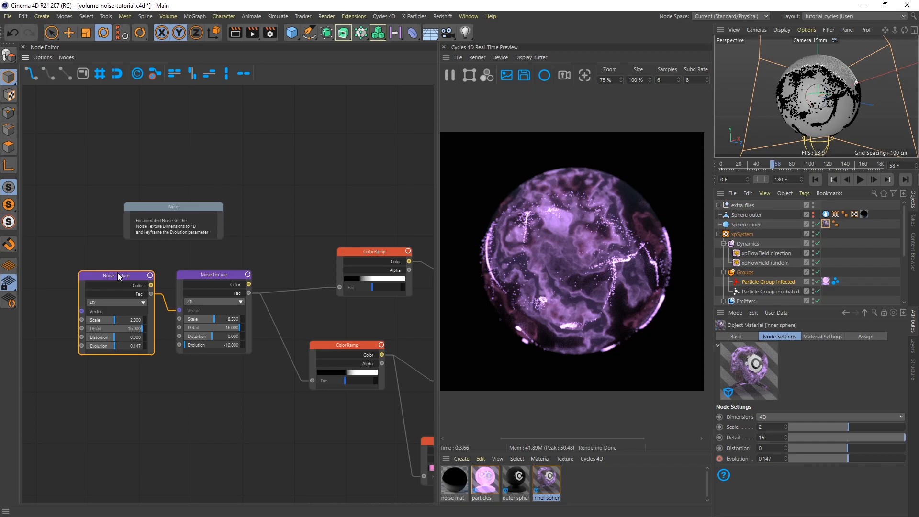
left_click(139, 294)
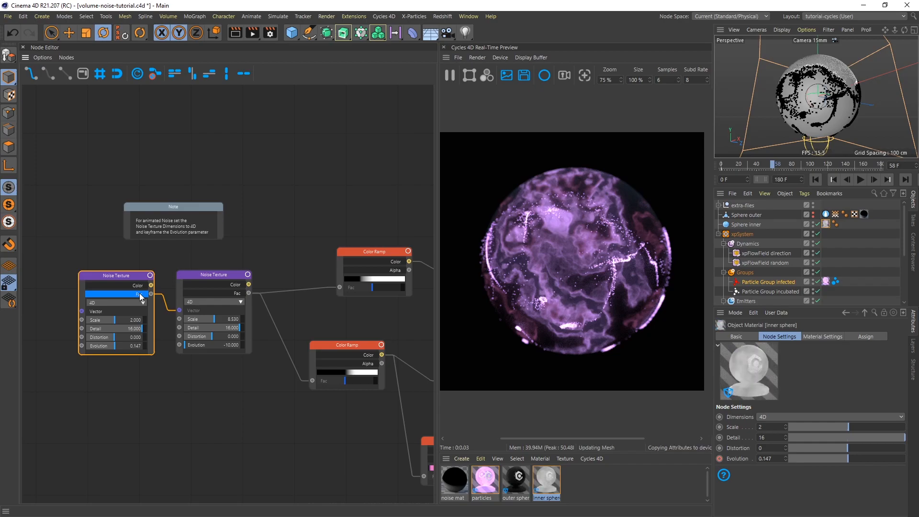
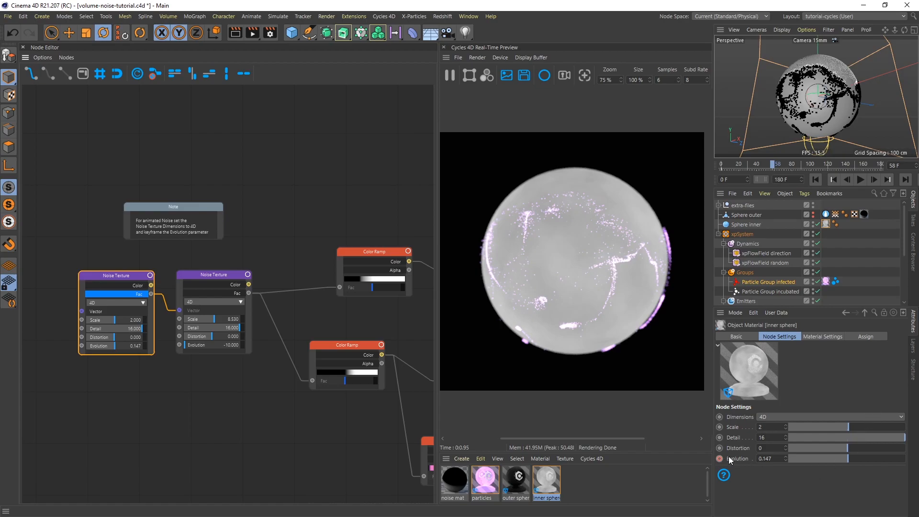
Rewind to the start of the animation and play it to about frame 33 to watch the first Noise Texture evolve.
left_click(815, 180)
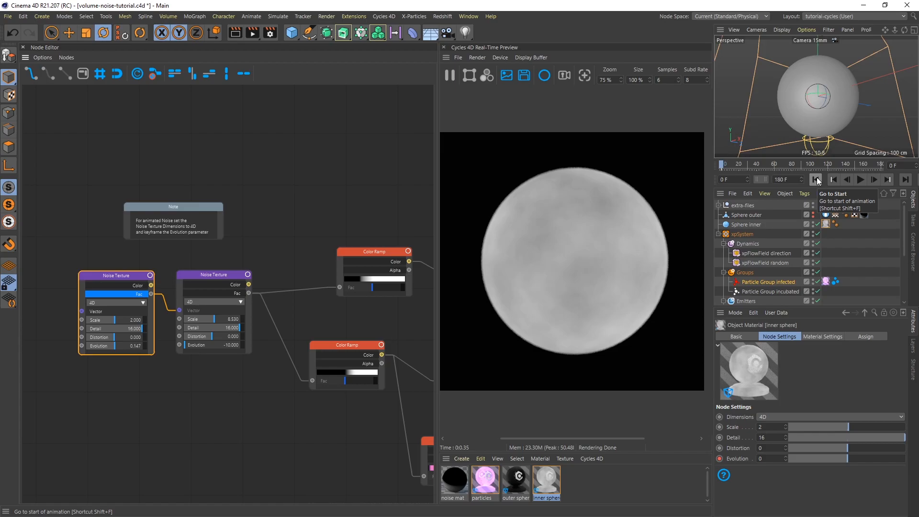
left_click(861, 181)
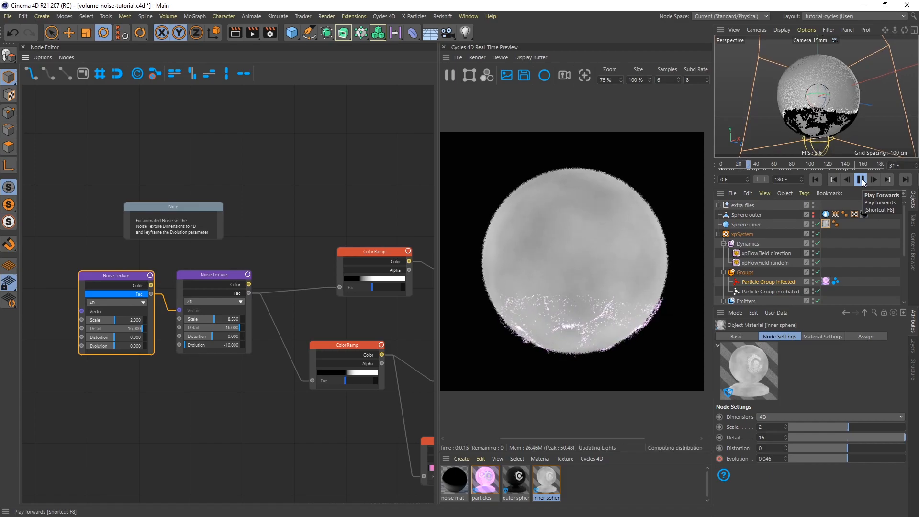
left_click(862, 181)
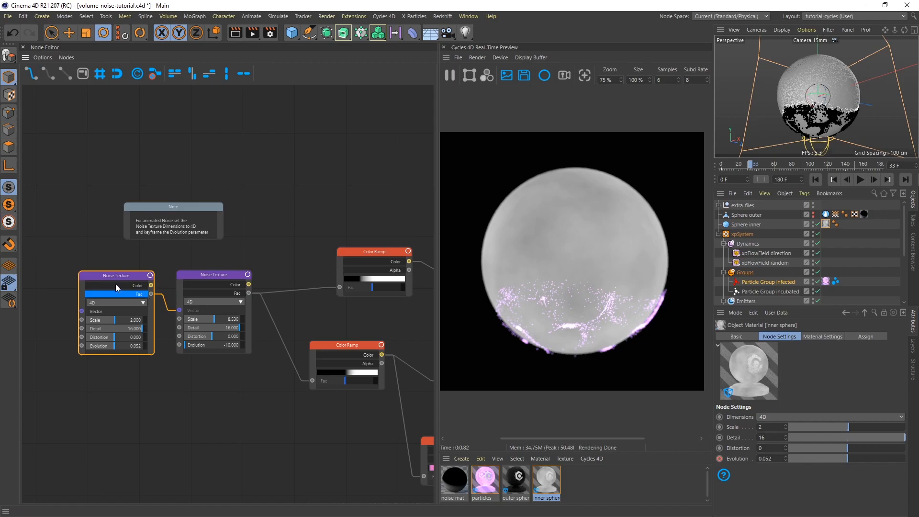
Preview the second Noise Texture node's Fac output and play the animation to about frame 59.
left_click(236, 294)
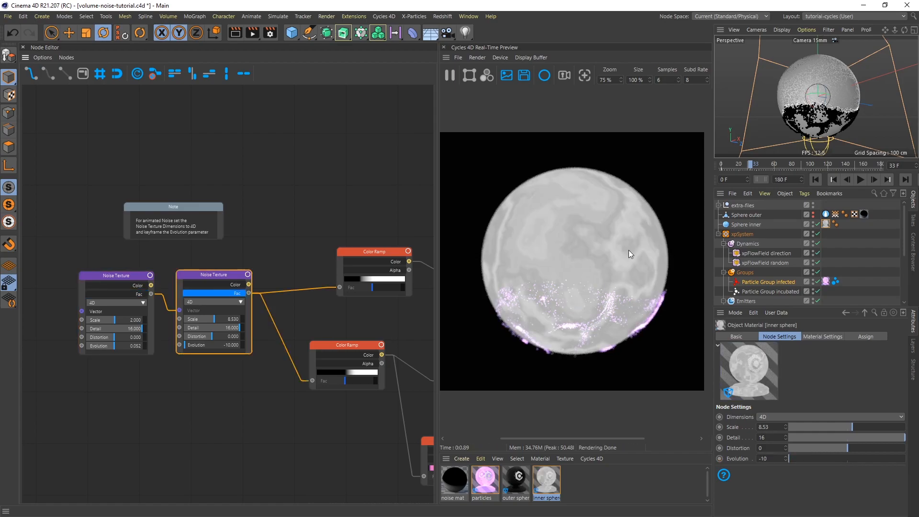
left_click(861, 180)
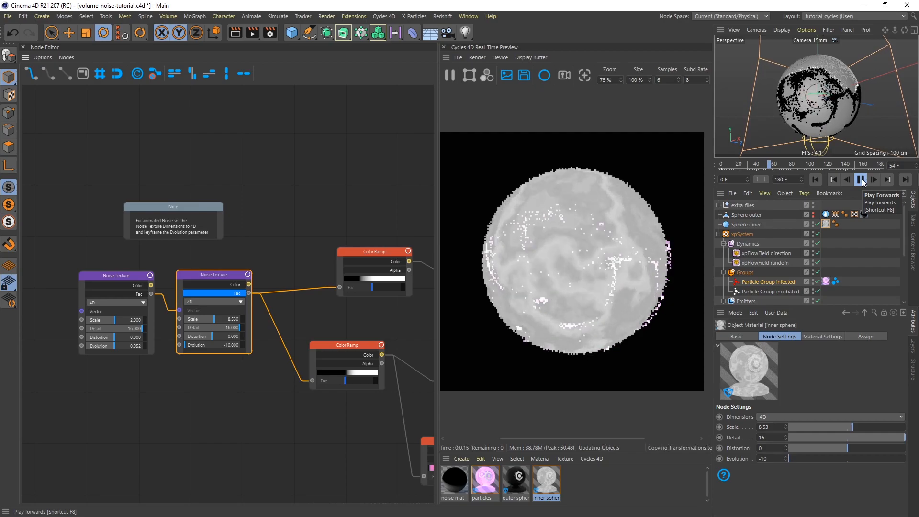
left_click(861, 179)
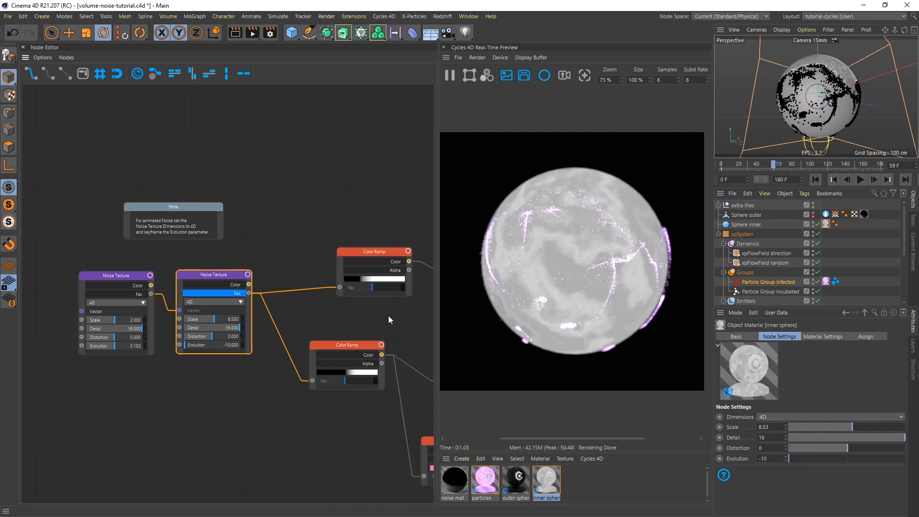
Inspect the three Color Ramp nodes, preview the emission and density ramps' Color outputs, and return to the full material render.
middle_click_drag(390, 317, 212, 240)
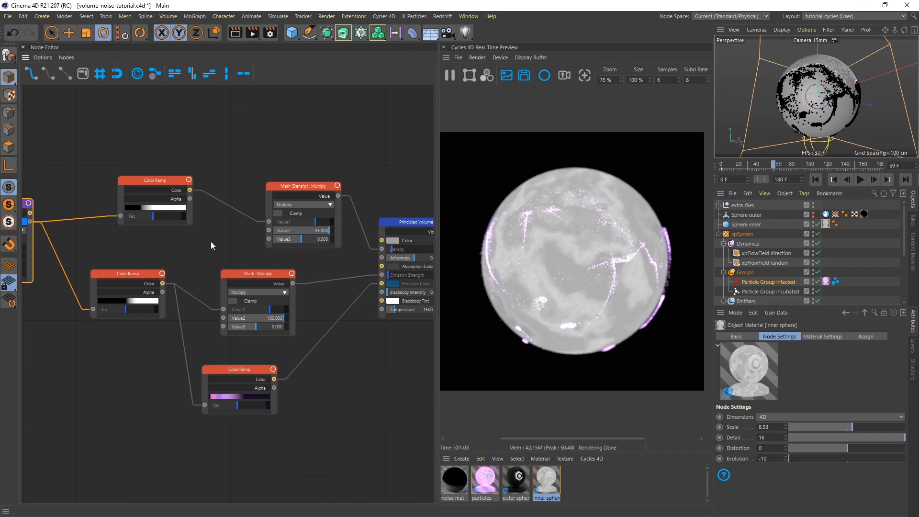
left_click(134, 274)
left_click(153, 283)
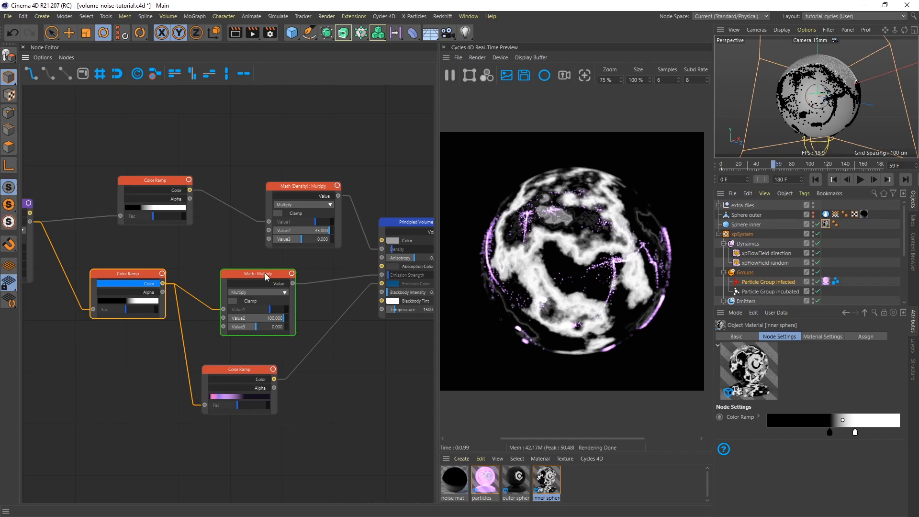
left_click(251, 371)
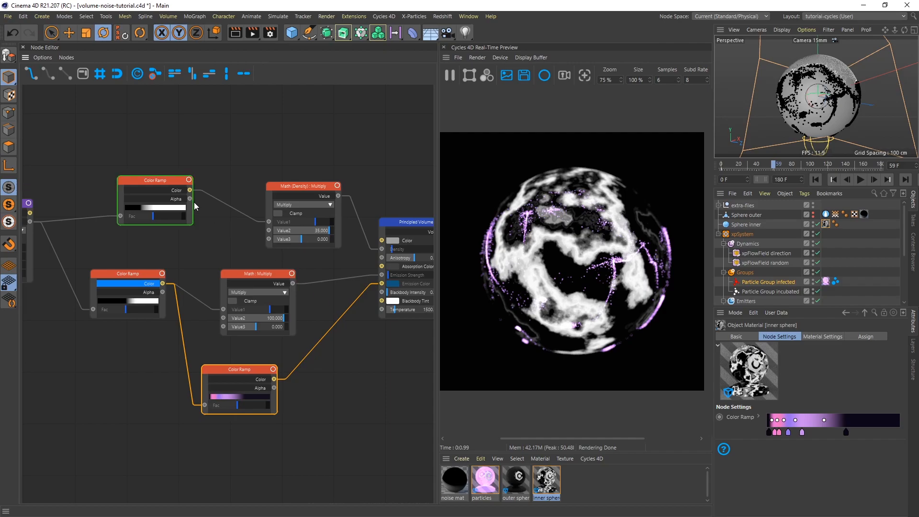
left_click(177, 191)
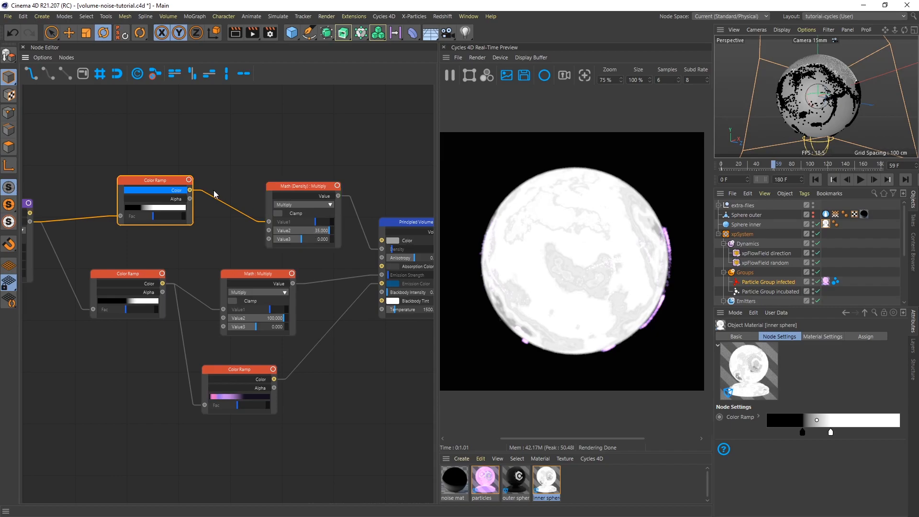
double_click(180, 192)
left_click(246, 338)
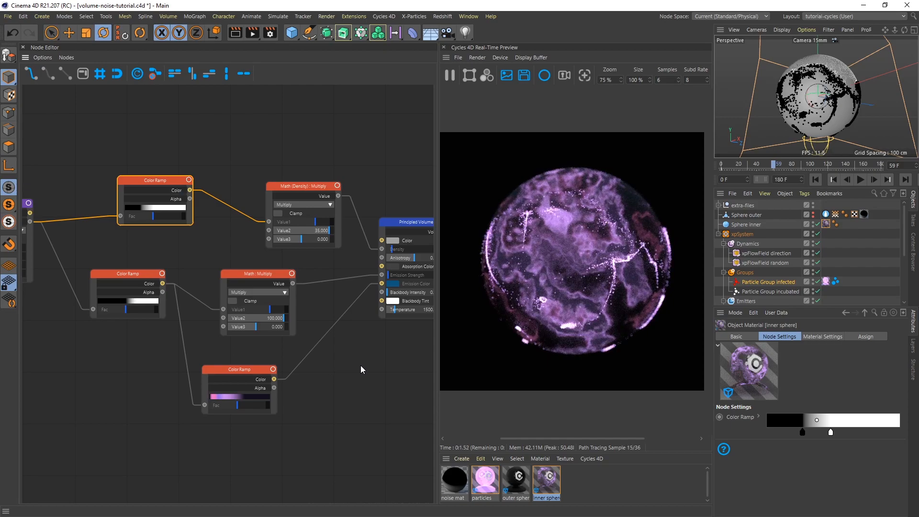
Set Value2 of the Math Multiply node driving Emission Strength to 1000.
middle_click_drag(376, 371, 288, 373)
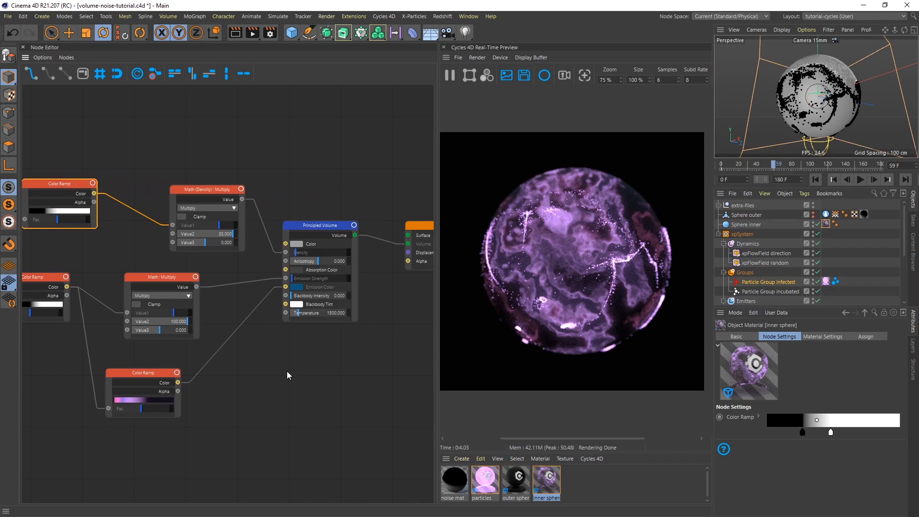
left_click(171, 280)
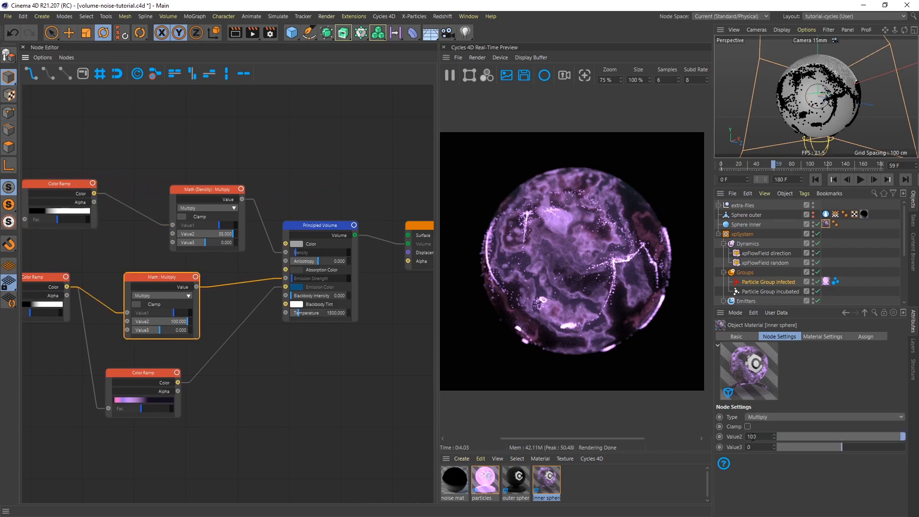
left_click(763, 436)
type("0")
key("Return")
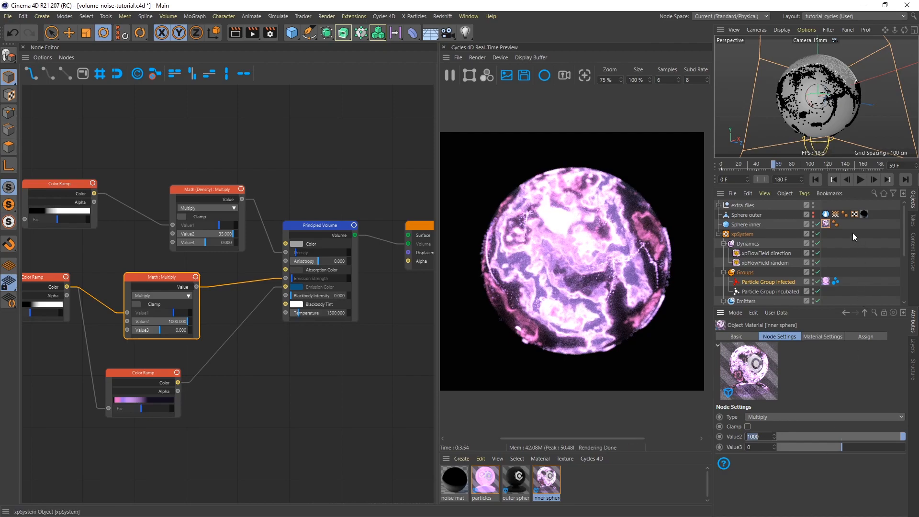
Make Sphere outer visible in the render, assign it the outer sphere material, and place that material tag last in its tag row.
left_click(813, 218)
left_click_drag(517, 485, 753, 218)
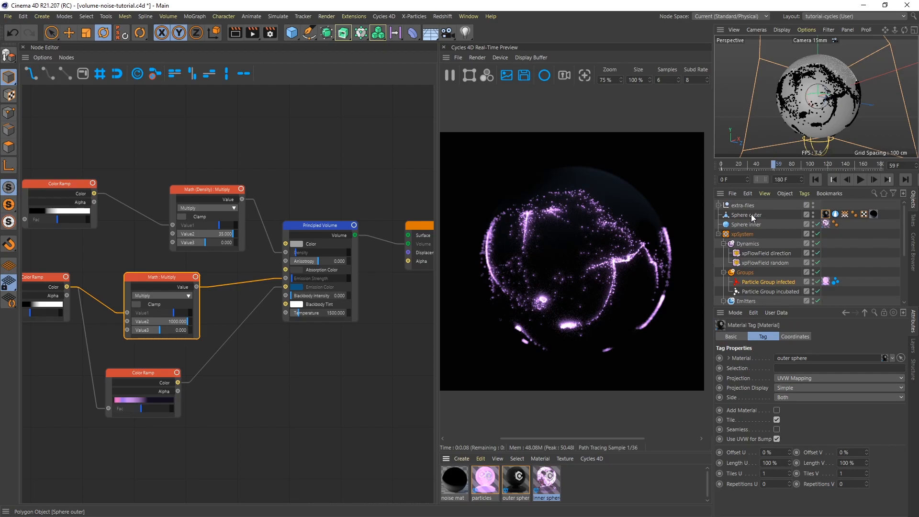
left_click_drag(827, 216, 883, 213)
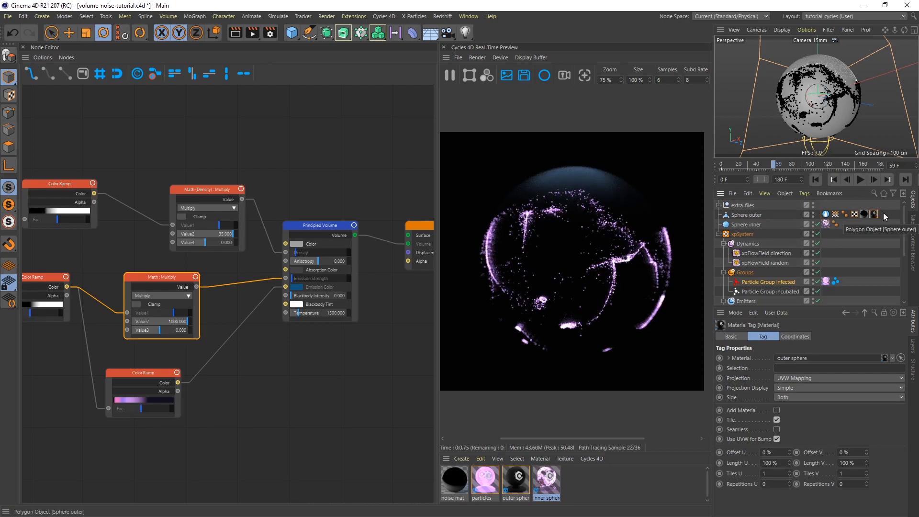
Open the outer sphere material and examine its connected Principled BSDF node, including the Base Color, Metallic and Roughness settings.
left_click(520, 480)
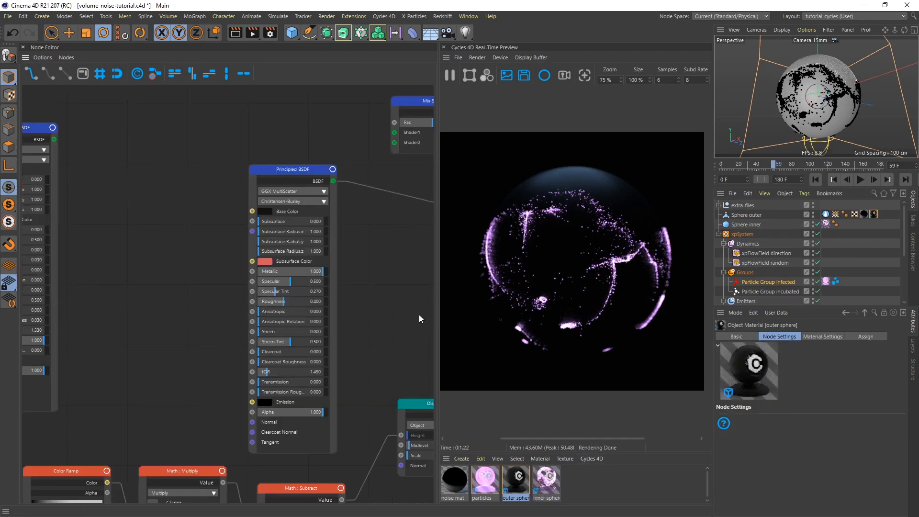
scroll(415, 295, "down", 3)
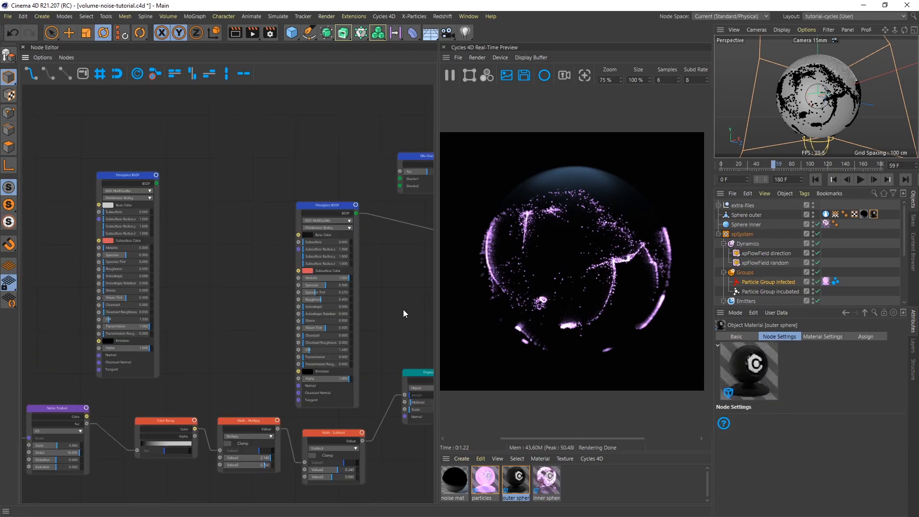
middle_click_drag(403, 309, 274, 305)
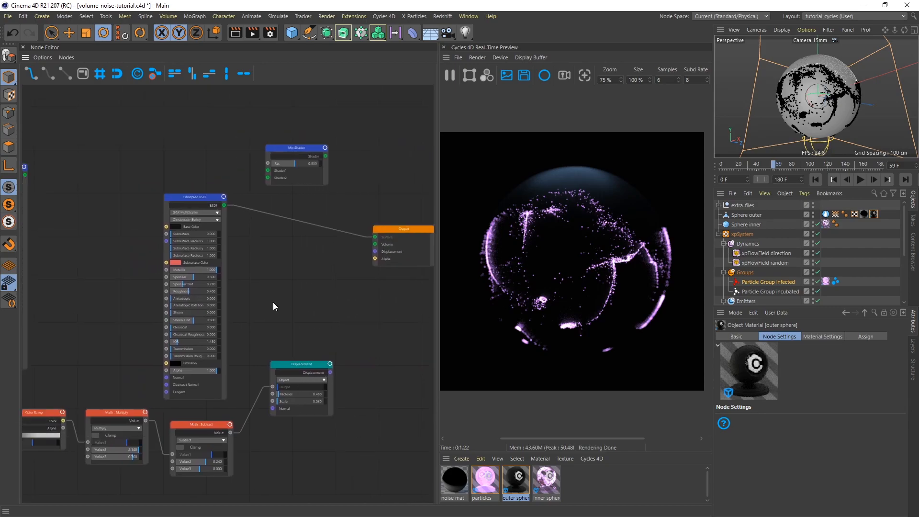
left_click(184, 201)
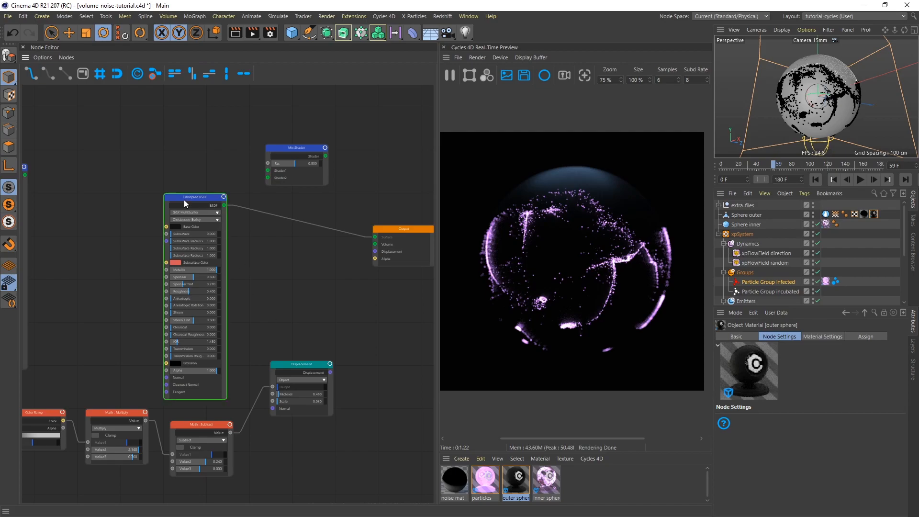
scroll(201, 197, "up", 1)
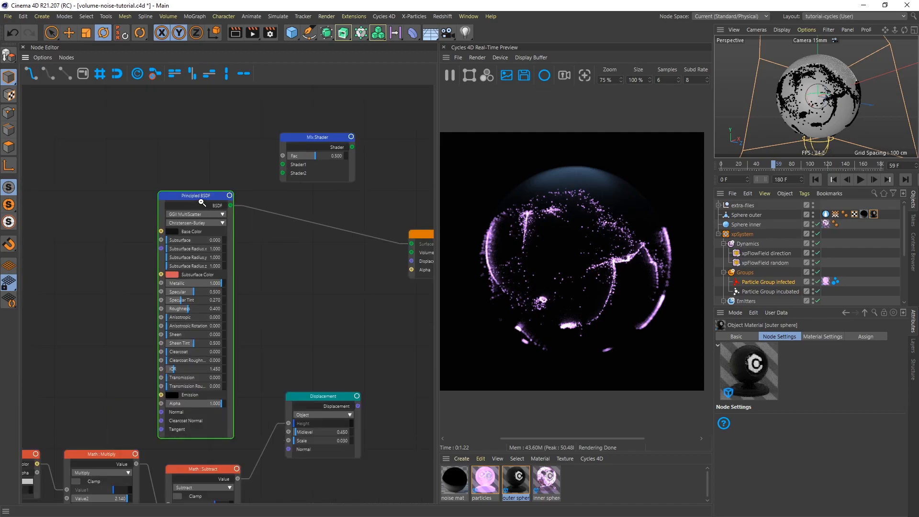
left_click(199, 193)
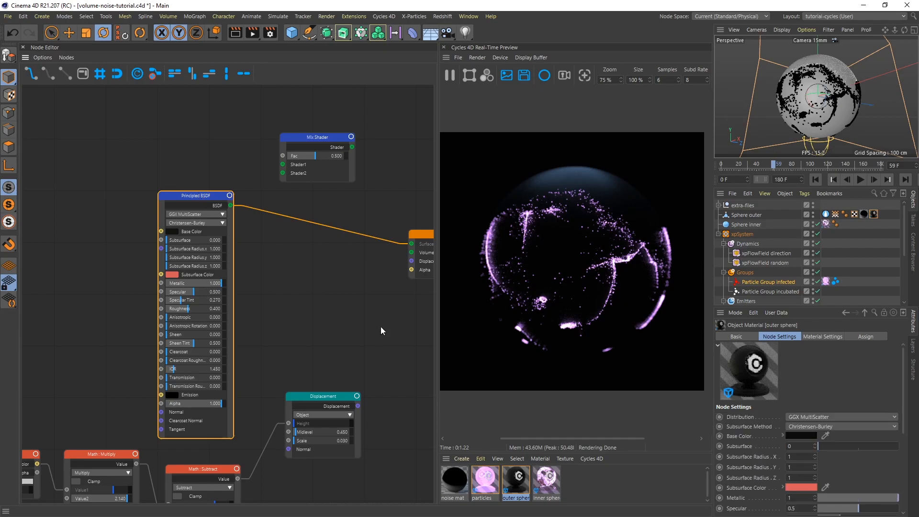
left_click(800, 435)
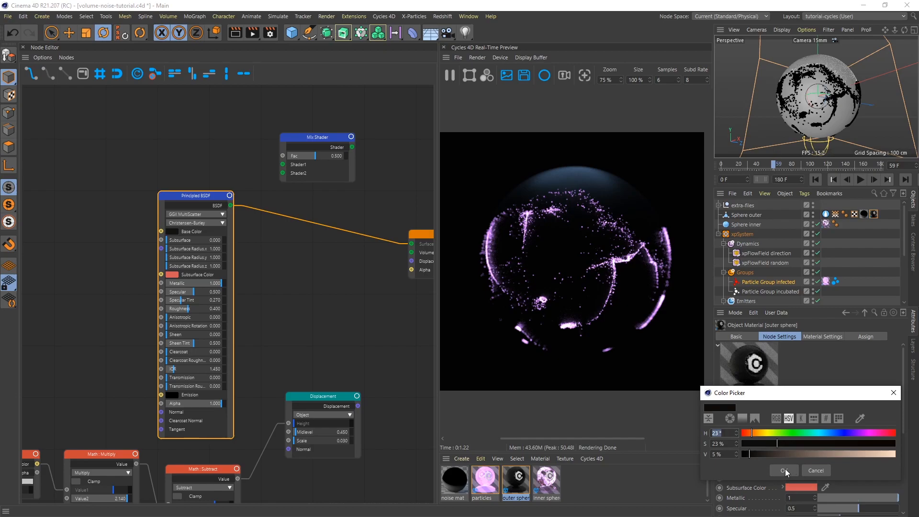
left_click(784, 470)
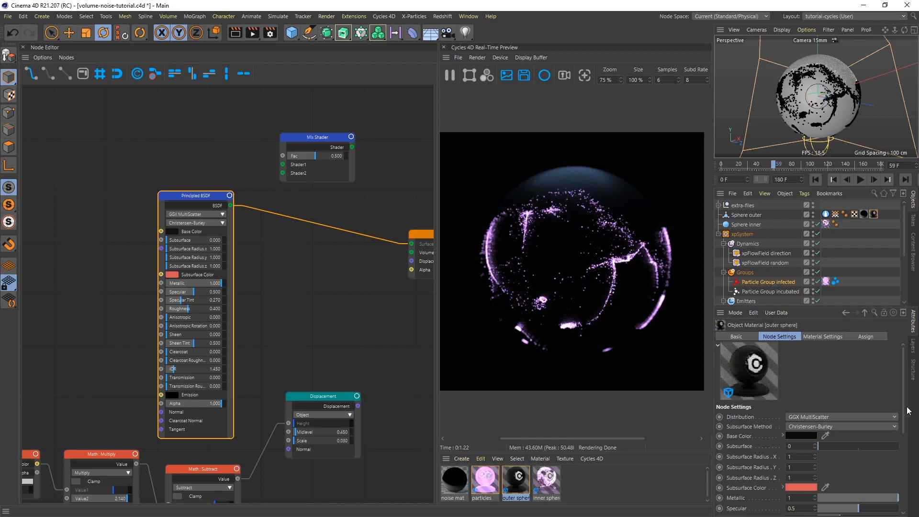
scroll(751, 448, "down", 3)
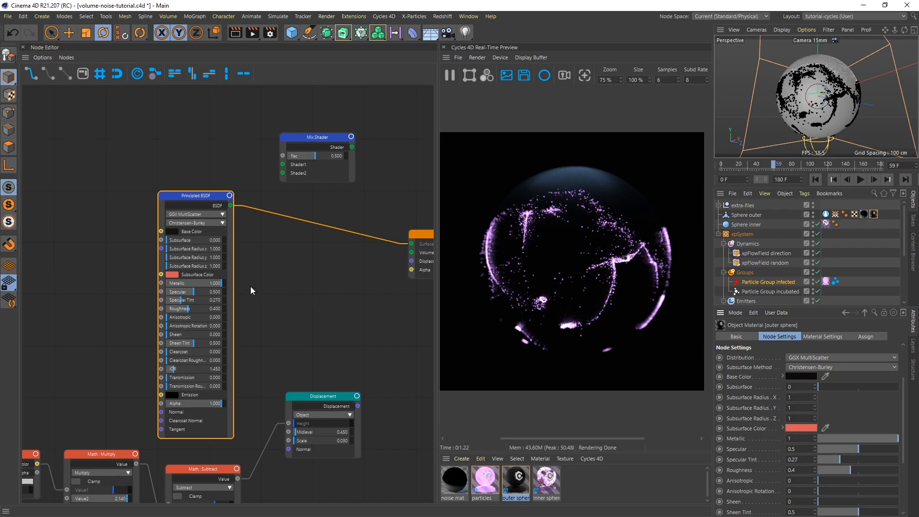
Examine the Texture Coordinate and Noise Texture nodes in the outer sphere material and preview the connected Color Ramp's Color output.
middle_click_drag(84, 299, 214, 253)
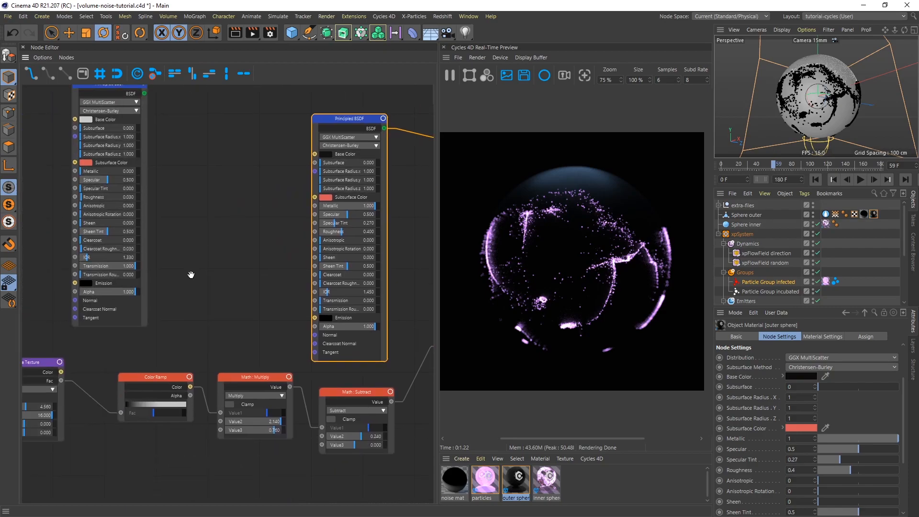
middle_click_drag(138, 354, 257, 314)
left_click(195, 328)
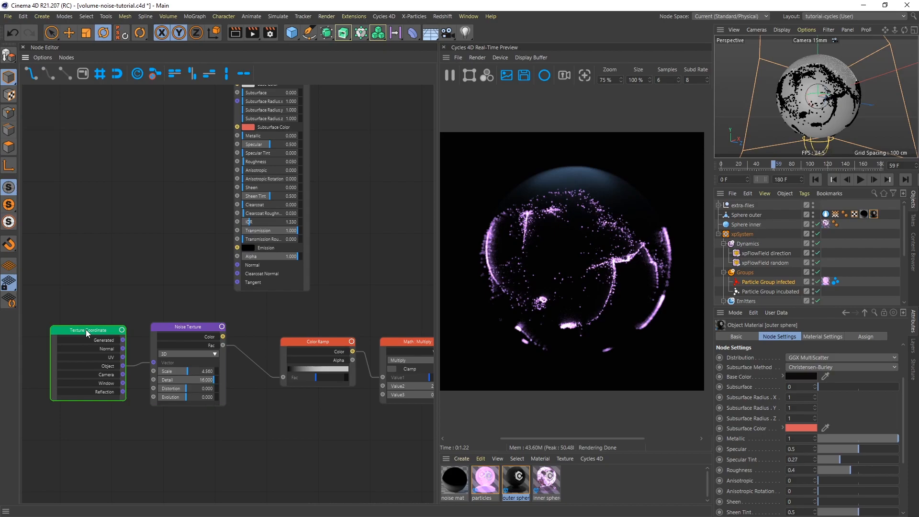
left_click(194, 332)
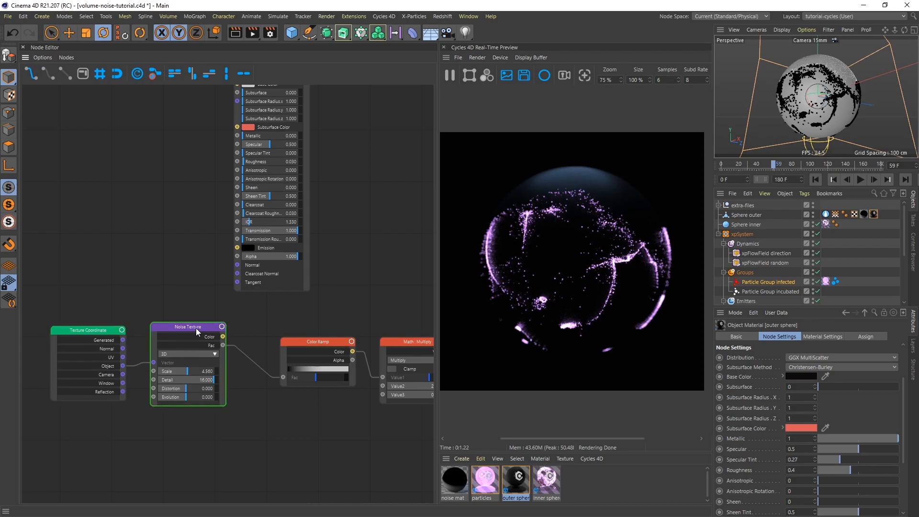
left_click(299, 398)
middle_click_drag(323, 416, 146, 414)
left_click(140, 381)
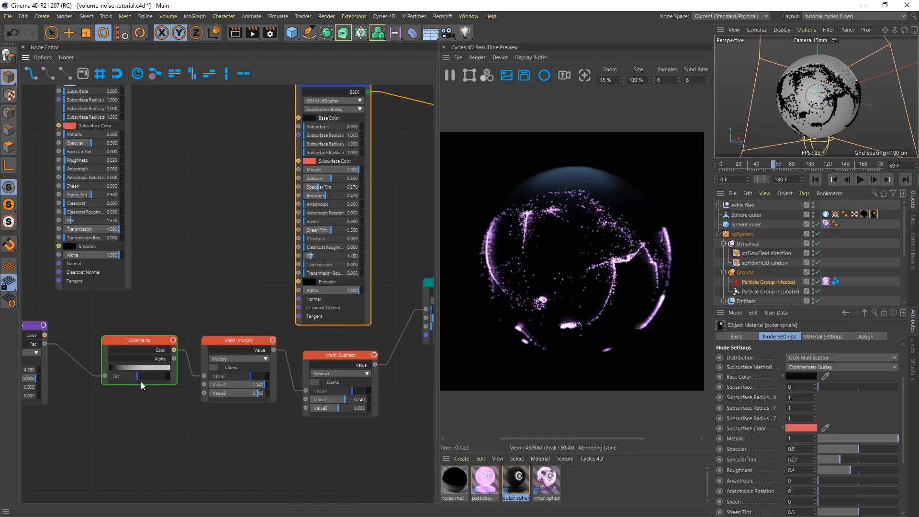
left_click(162, 351)
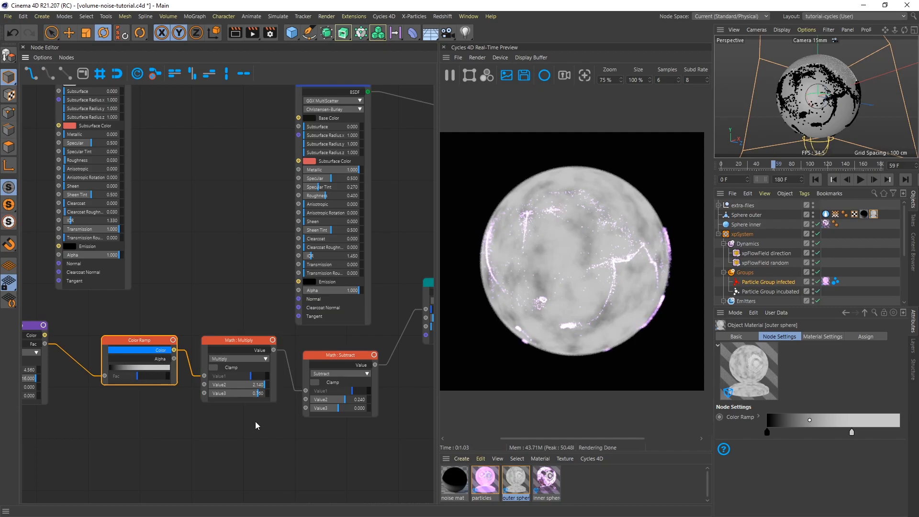
Review the Math Subtract, Displacement and Output nodes, and check the Displacement Method options in the outer sphere's material settings.
middle_click_drag(263, 431, 183, 426)
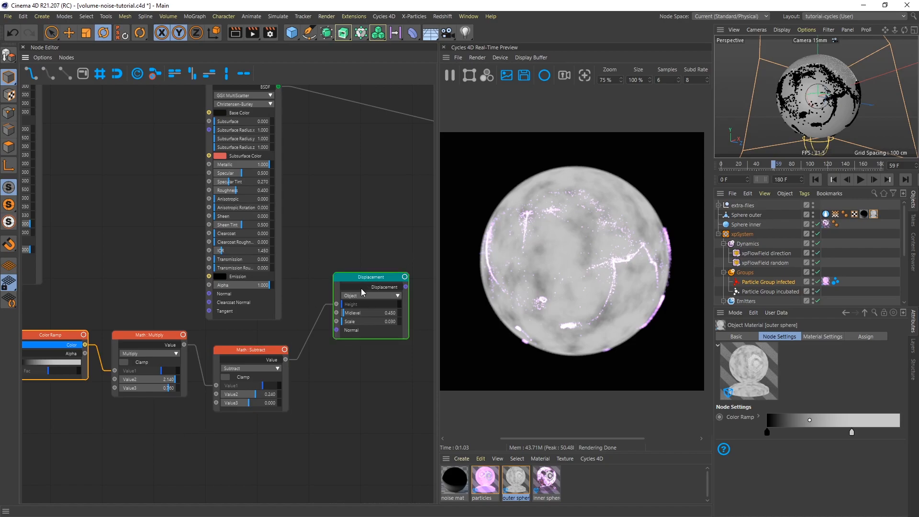
middle_click_drag(358, 368, 232, 376)
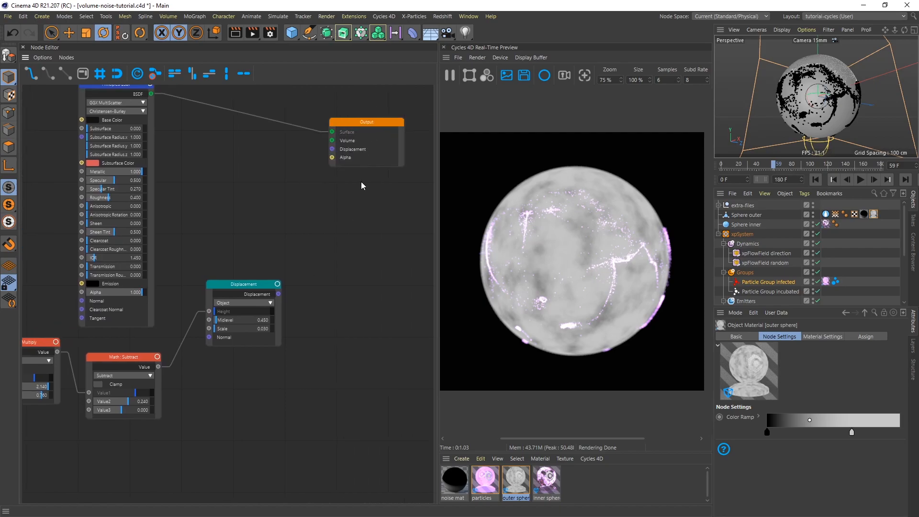
left_click(372, 123)
left_click(818, 337)
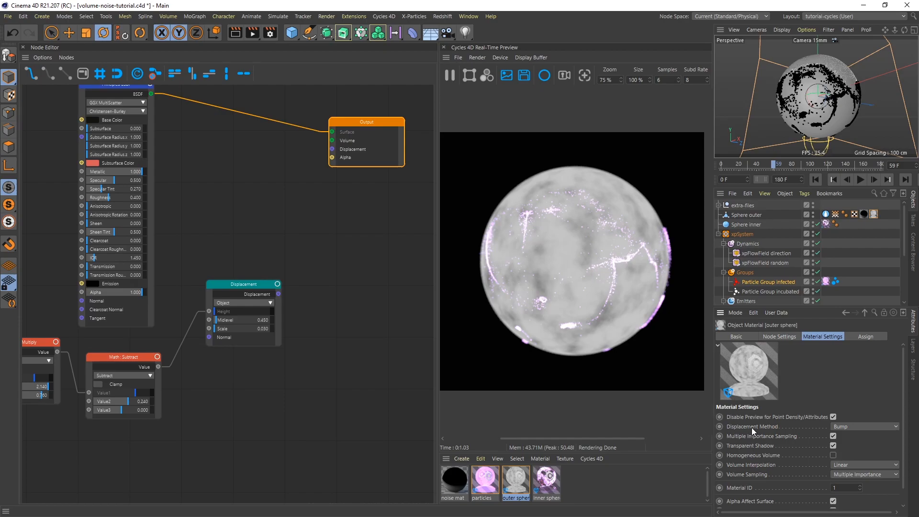
left_click(860, 426)
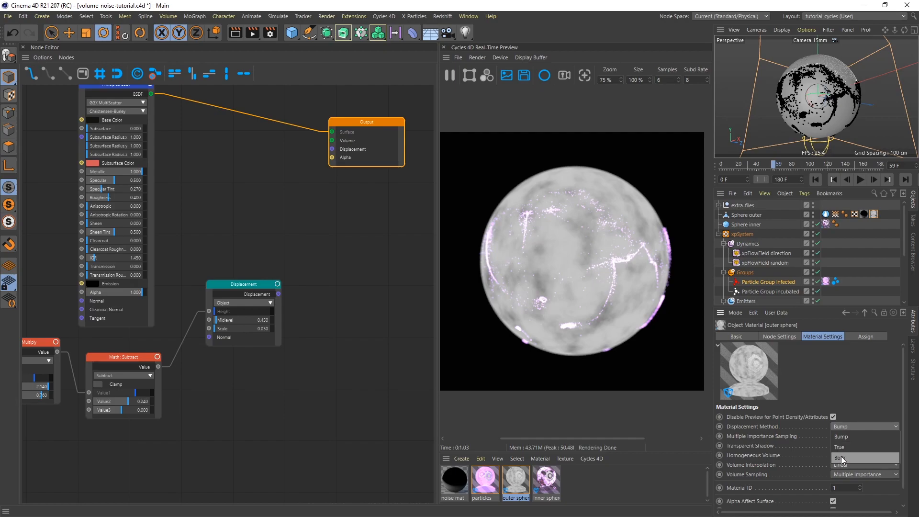
left_click(849, 389)
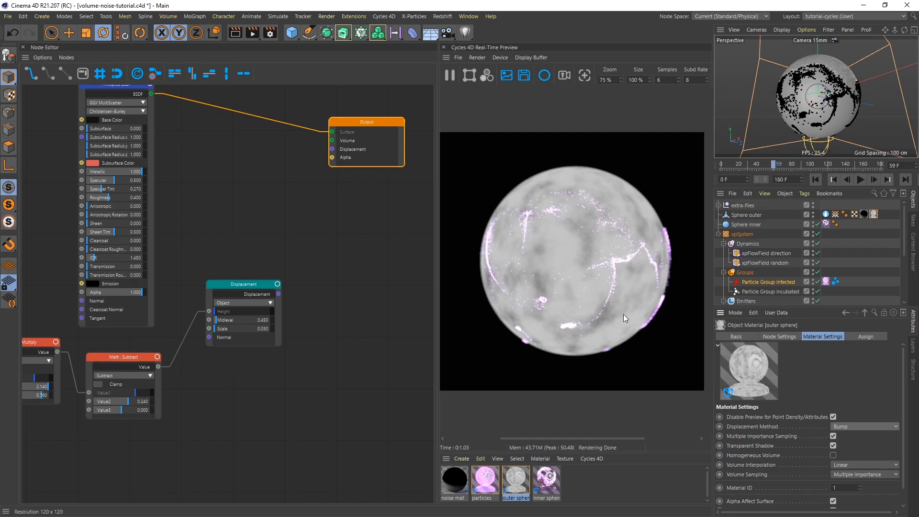
Connect the Displacement node's output to the Output node's Displacement input and end the Color Ramp's Color preview.
left_click_drag(277, 294, 331, 149)
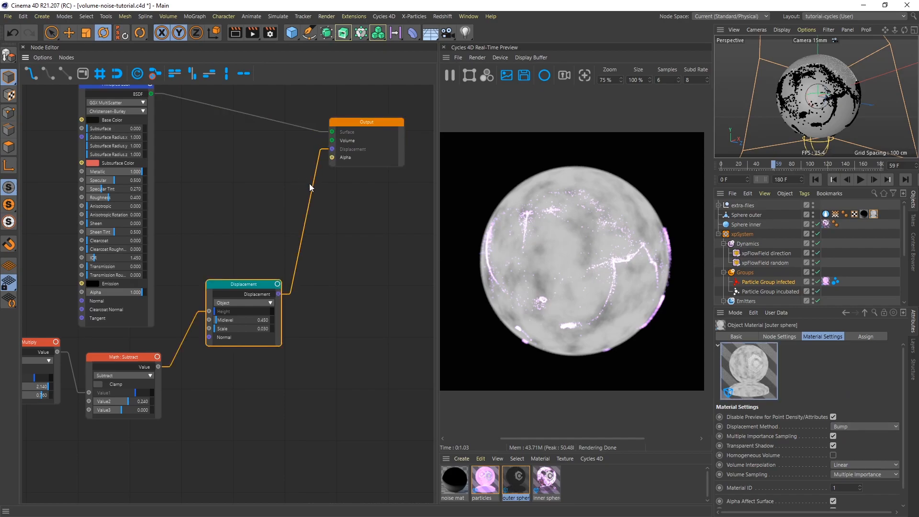
middle_click_drag(225, 205, 342, 213)
left_click(71, 362)
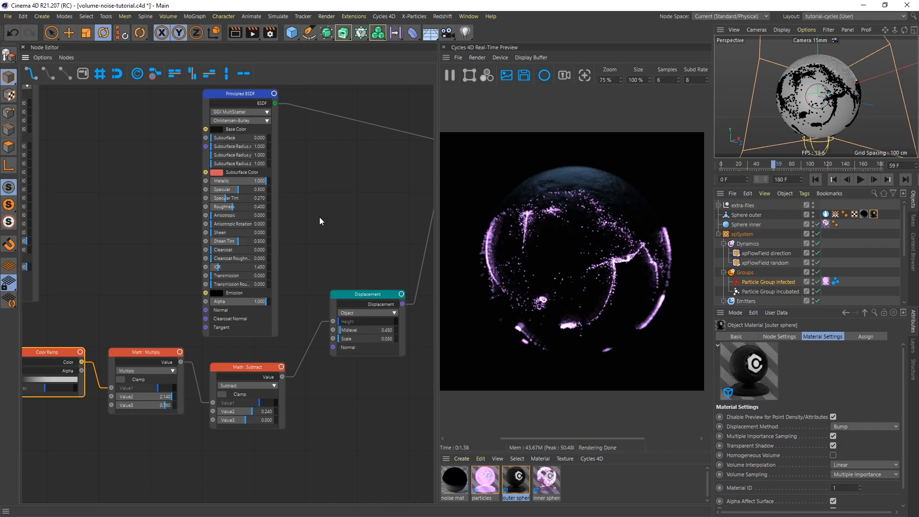
Move the transmissive Principled BSDF closer to the metallic one and connect its BSDF output to the Output node's Surface input.
middle_click_drag(343, 207, 386, 278)
middle_click_drag(145, 196, 174, 188)
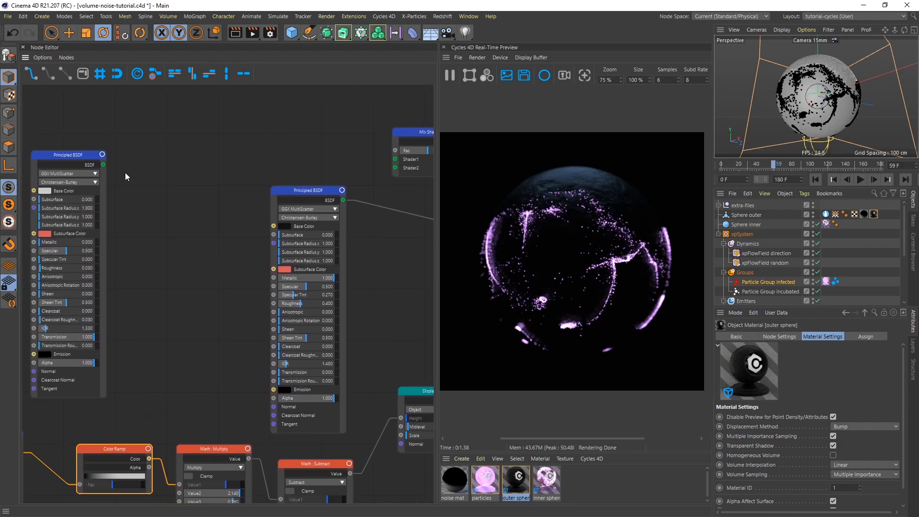
left_click_drag(103, 164, 104, 164)
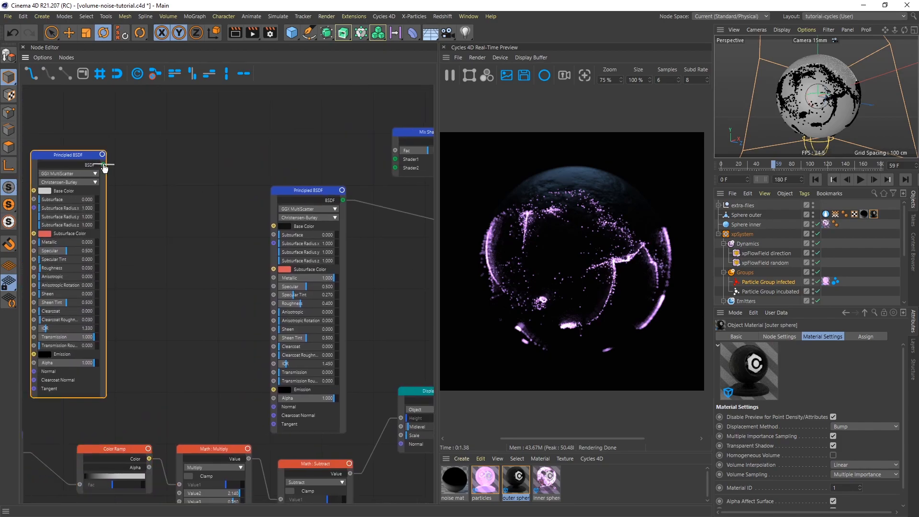
scroll(193, 171, "down", 2)
middle_click_drag(208, 211, 190, 218)
left_click_drag(72, 163, 185, 162)
middle_click_drag(331, 264, 215, 256)
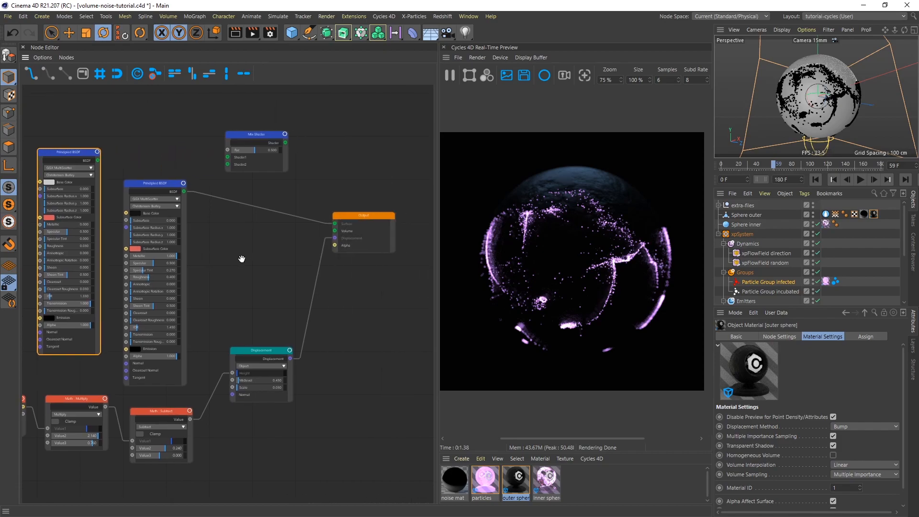
left_click_drag(98, 160, 334, 224)
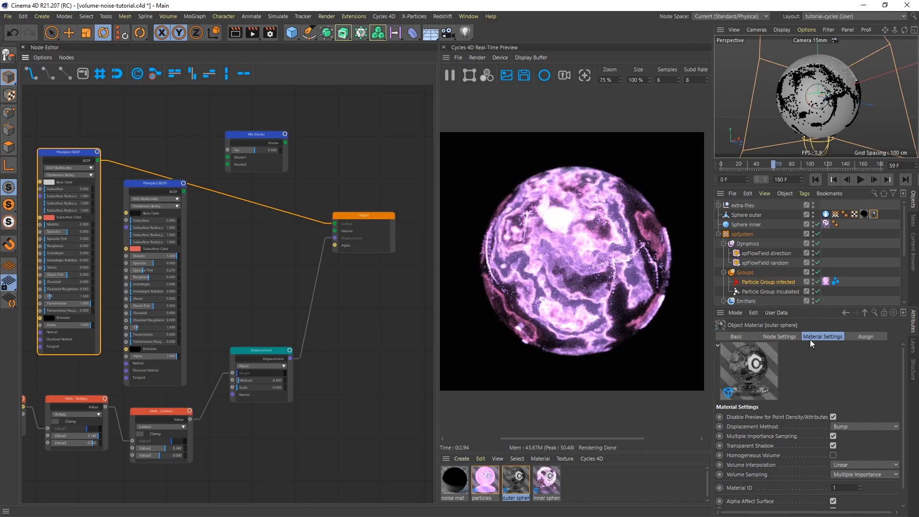
Examine the transmissive Principled BSDF's node settings, including Roughness, IOR and Transmission, in an enlarged attribute area.
scroll(903, 392, "down", 1)
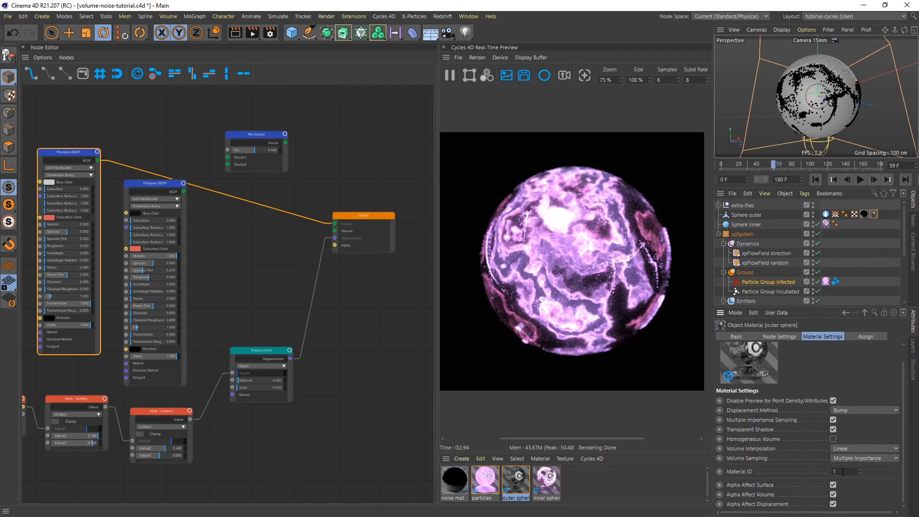
left_click(775, 336)
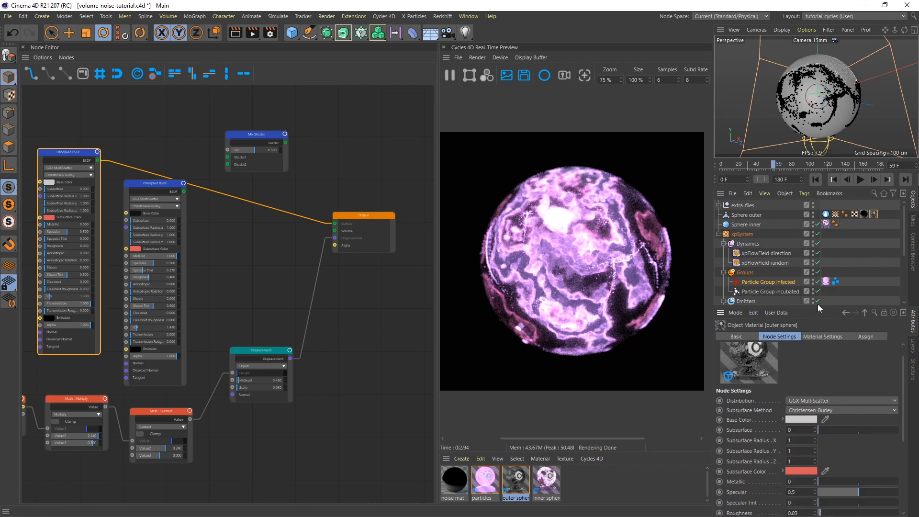
left_click_drag(820, 307, 822, 218)
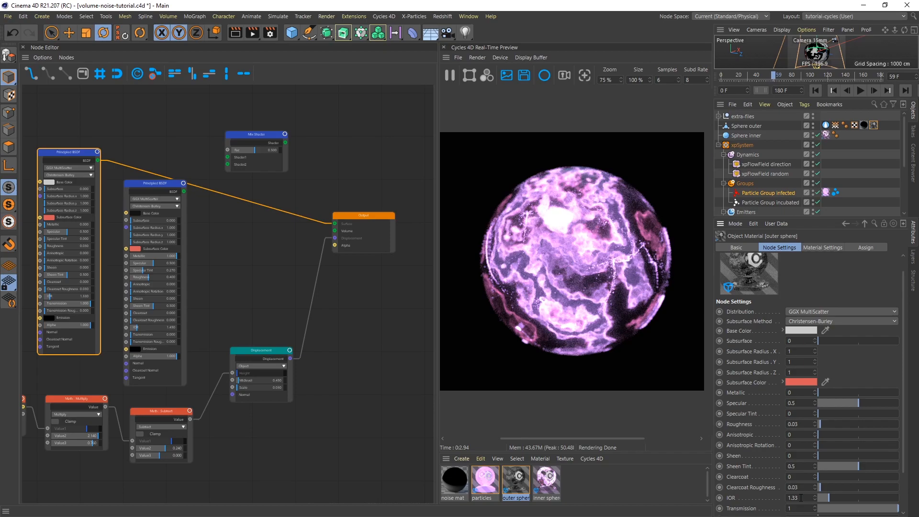
Reposition the Mix Shader and connect the metallic Principled BSDF to Shader1 and the transmissive one to Shader2.
left_click_drag(252, 133, 300, 128)
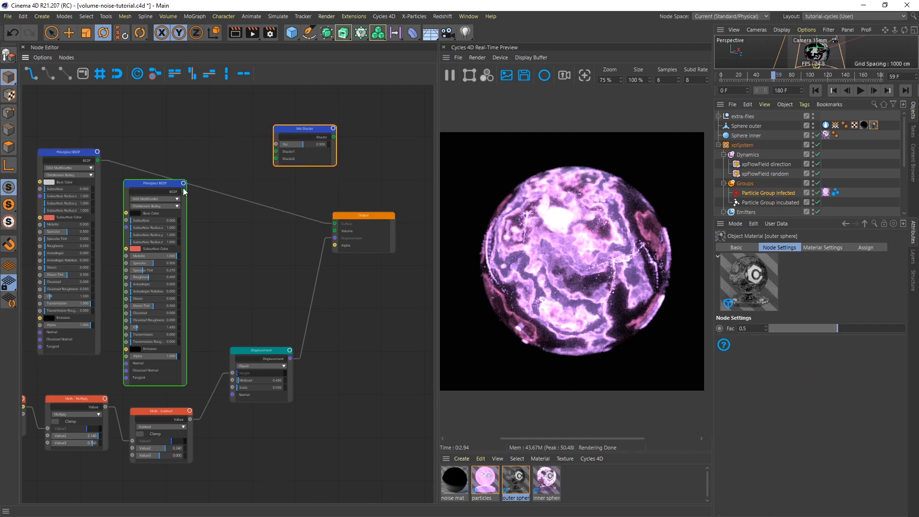
left_click_drag(184, 192, 276, 152)
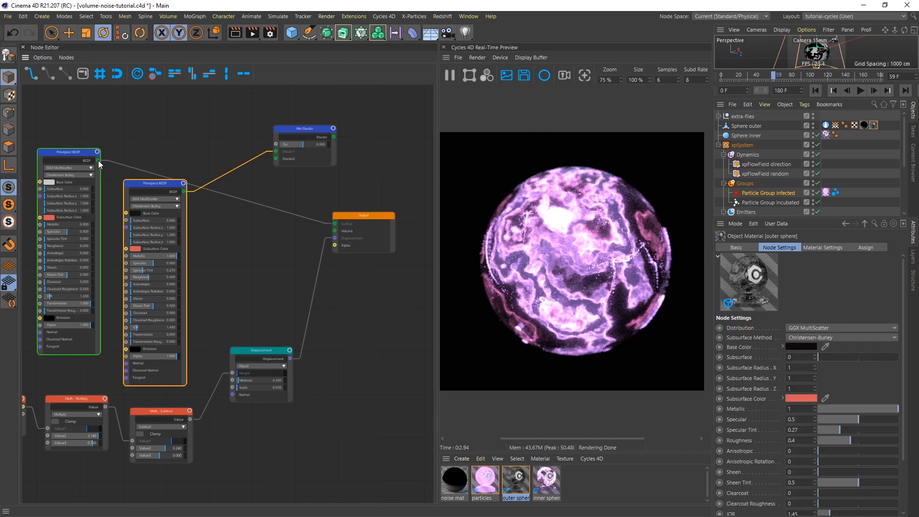
left_click_drag(100, 163, 276, 162)
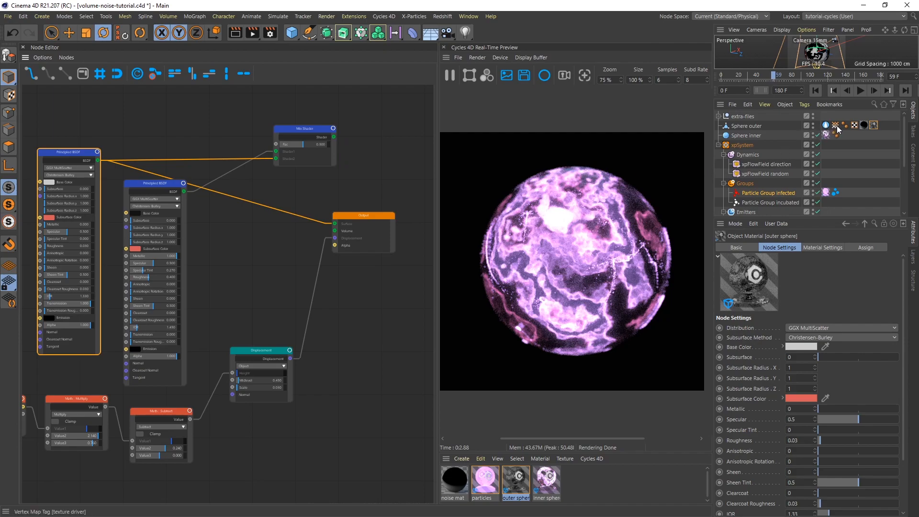
Add Sphere outer's texture driver vertex map as an Attribute node driving the Mix Shader's Fac, and connect the Mix Shader to the Output's Surface.
left_click_drag(836, 126, 189, 99)
middle_click_drag(219, 140, 238, 171)
scroll(213, 170, "up", 2)
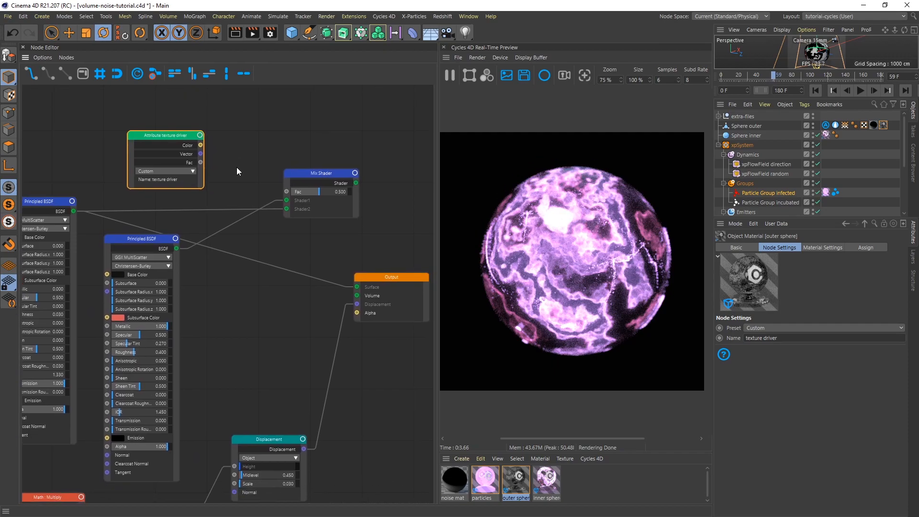
left_click_drag(202, 164, 287, 193)
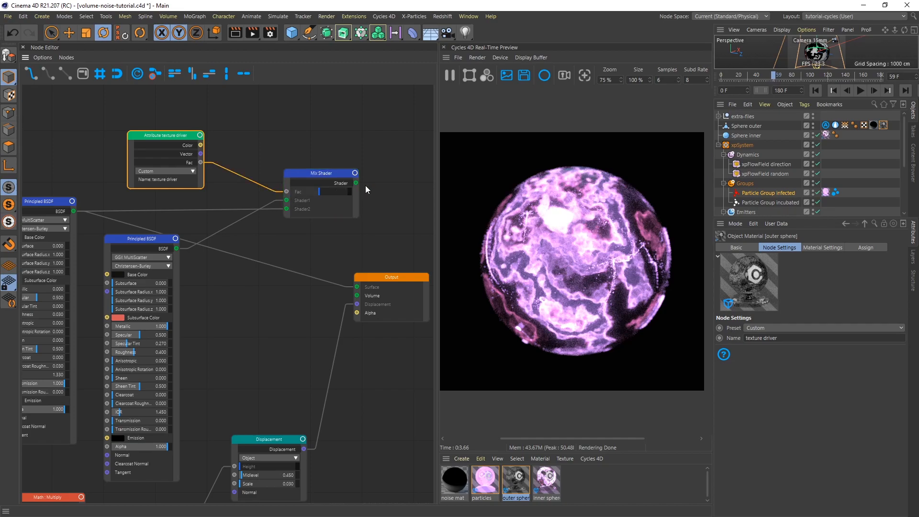
left_click_drag(356, 184, 359, 287)
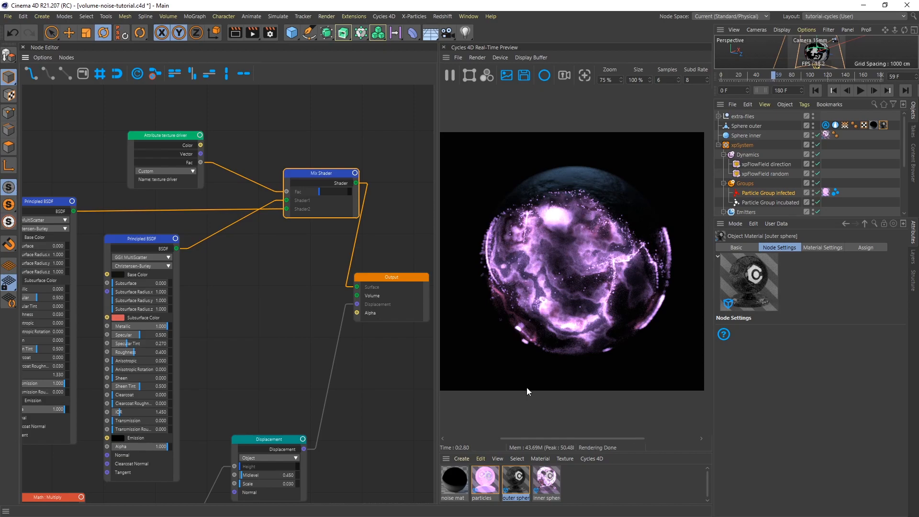
Play the animation, replay it from the start to frame 42 with the real-time preview paused, and resume rendering there.
left_click(862, 91)
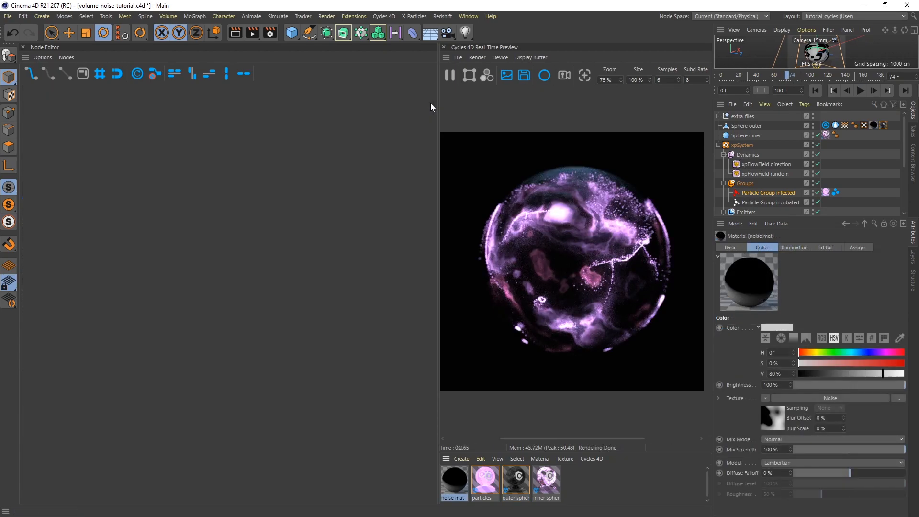
left_click(450, 75)
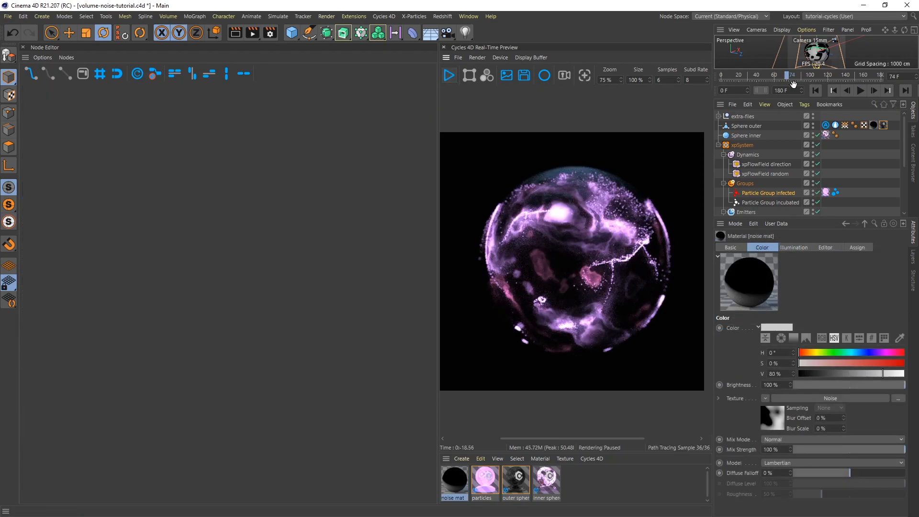
left_click(815, 91)
left_click(860, 91)
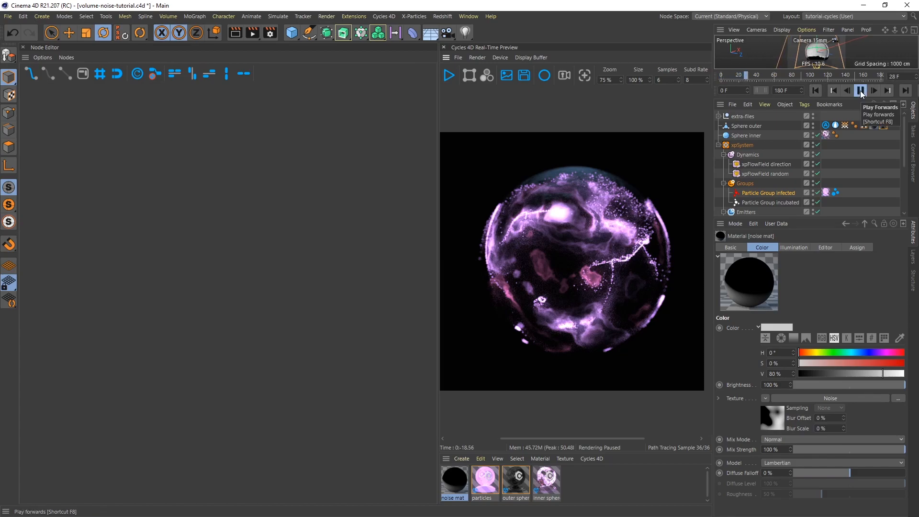
left_click(860, 91)
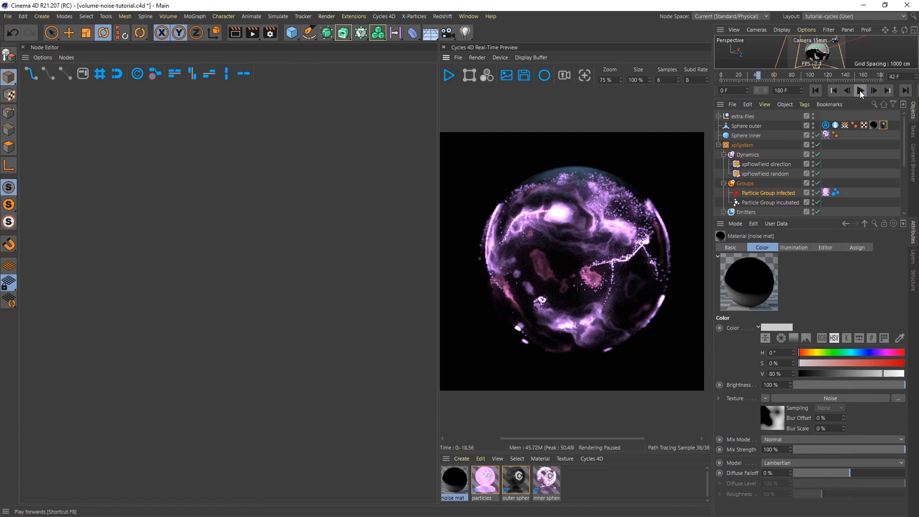
left_click(448, 75)
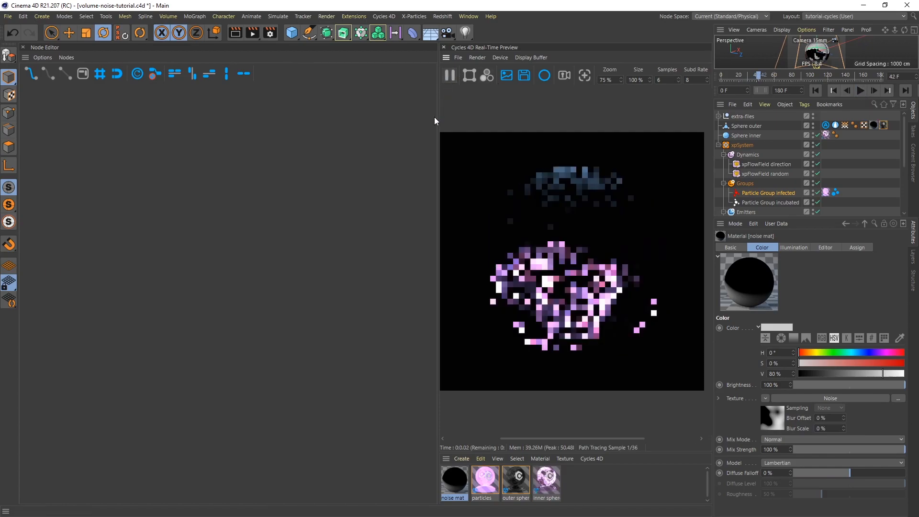
Widen the Cycles 4D real-time preview and play the animation forward to frame 55.
left_click_drag(437, 120, 209, 122)
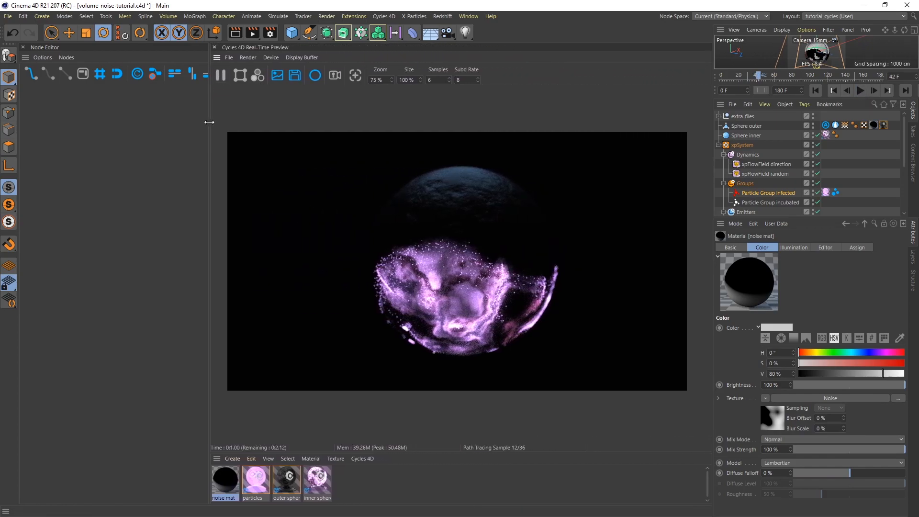
left_click(860, 91)
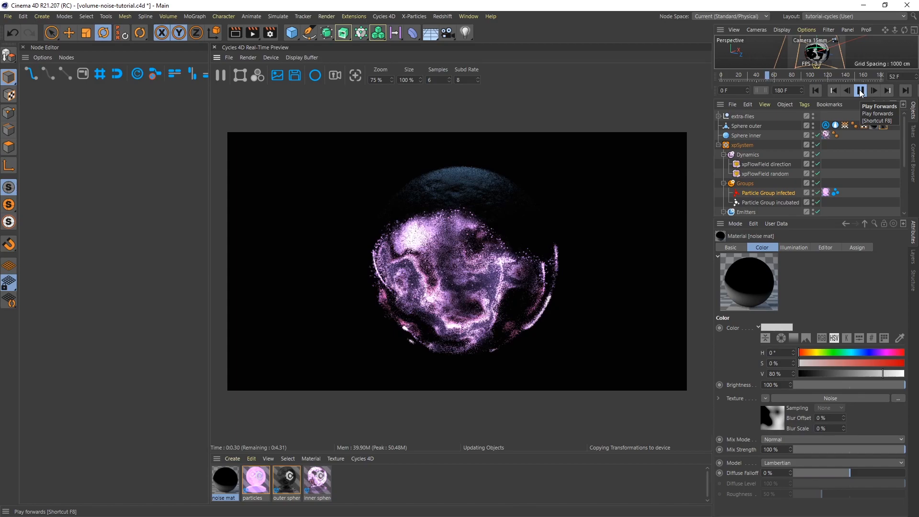
left_click(860, 91)
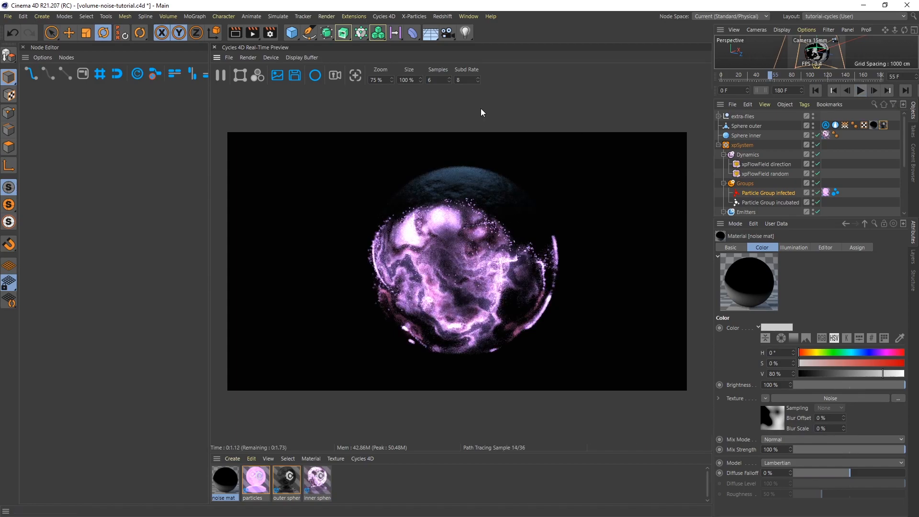
Set the real-time preview's Samples to 24.
left_click(440, 80)
type("24")
key("Return")
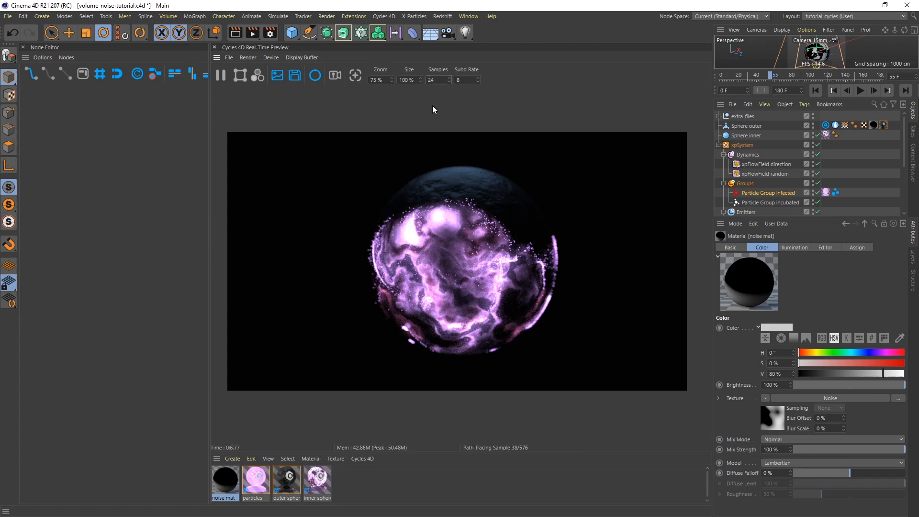